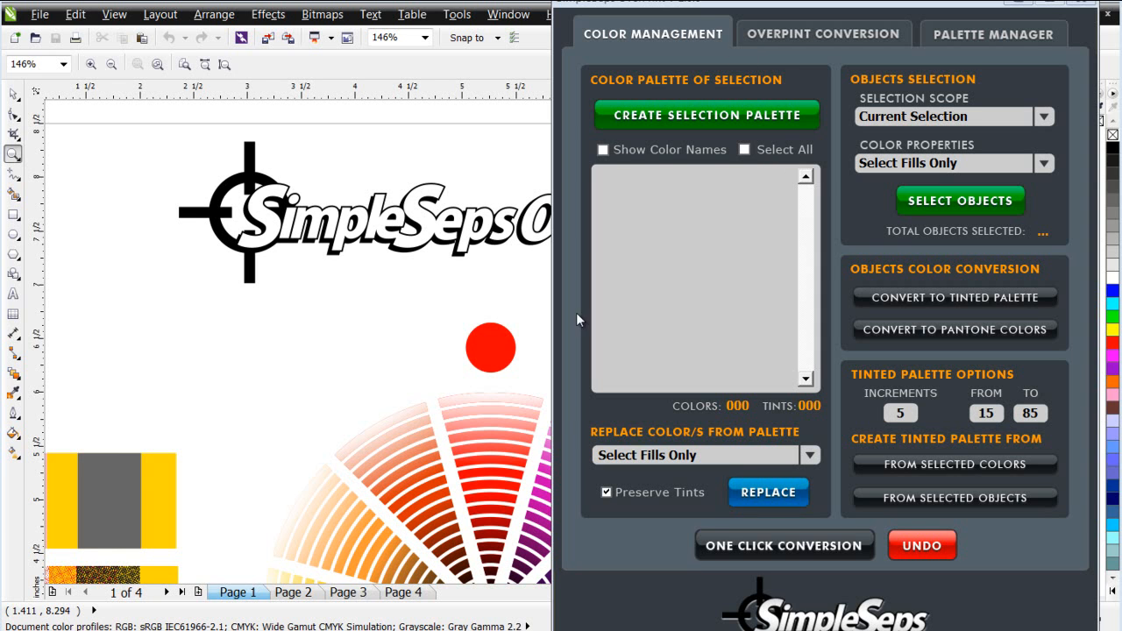
Look through the Overprint Conversion and Palette Manager sections of the SimpleSeps Overprint palette, including the saved RedYellowBlack palette
click(824, 32)
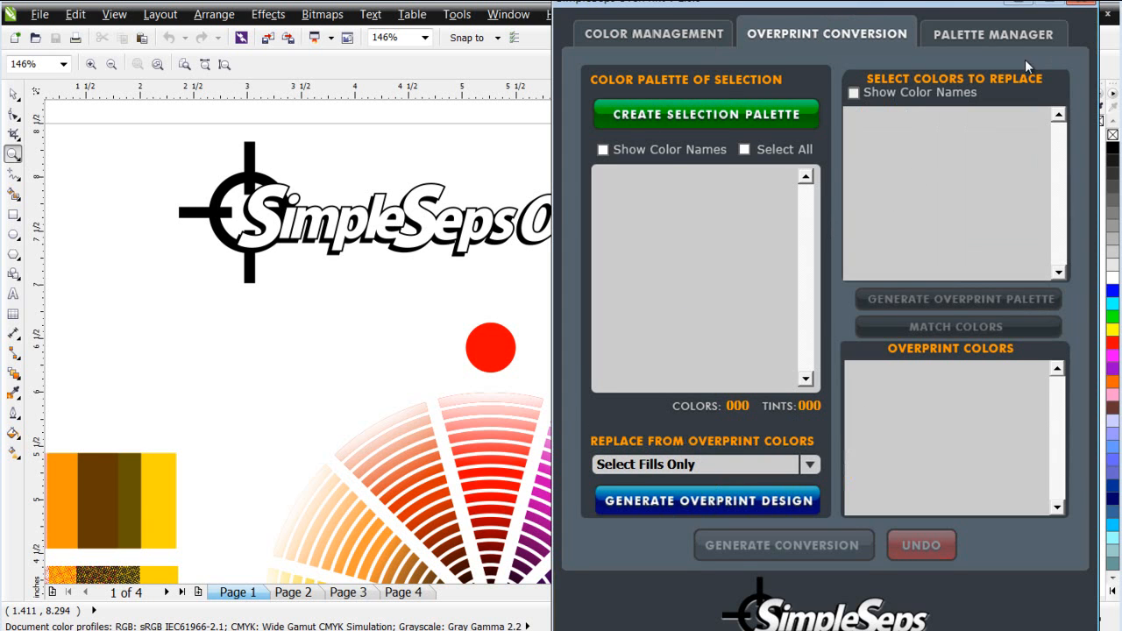
click(991, 37)
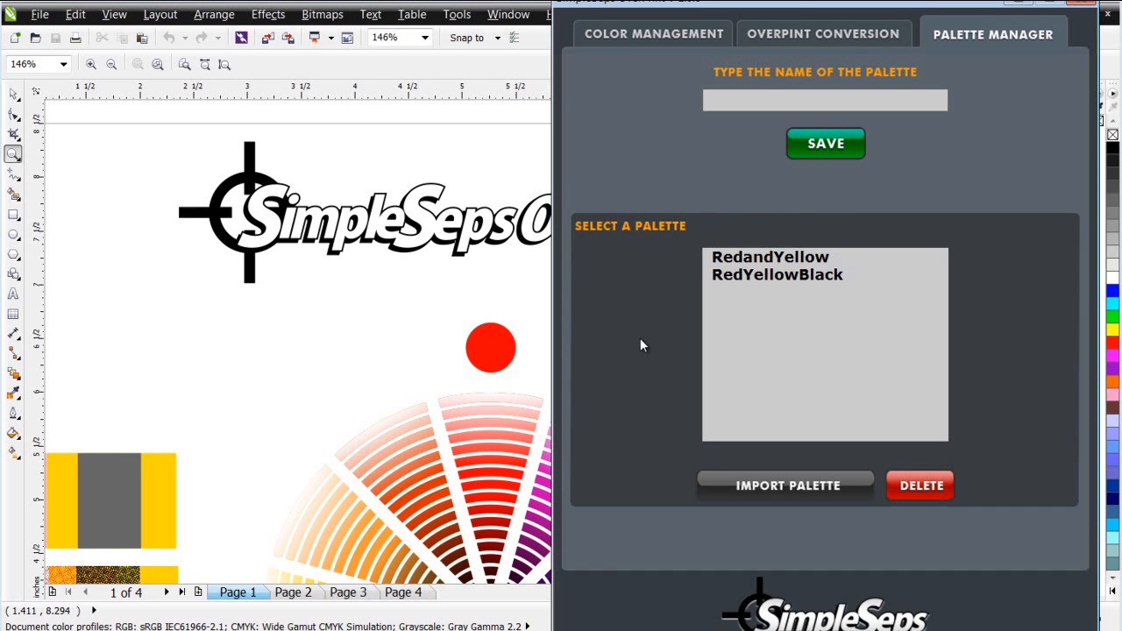
click(843, 35)
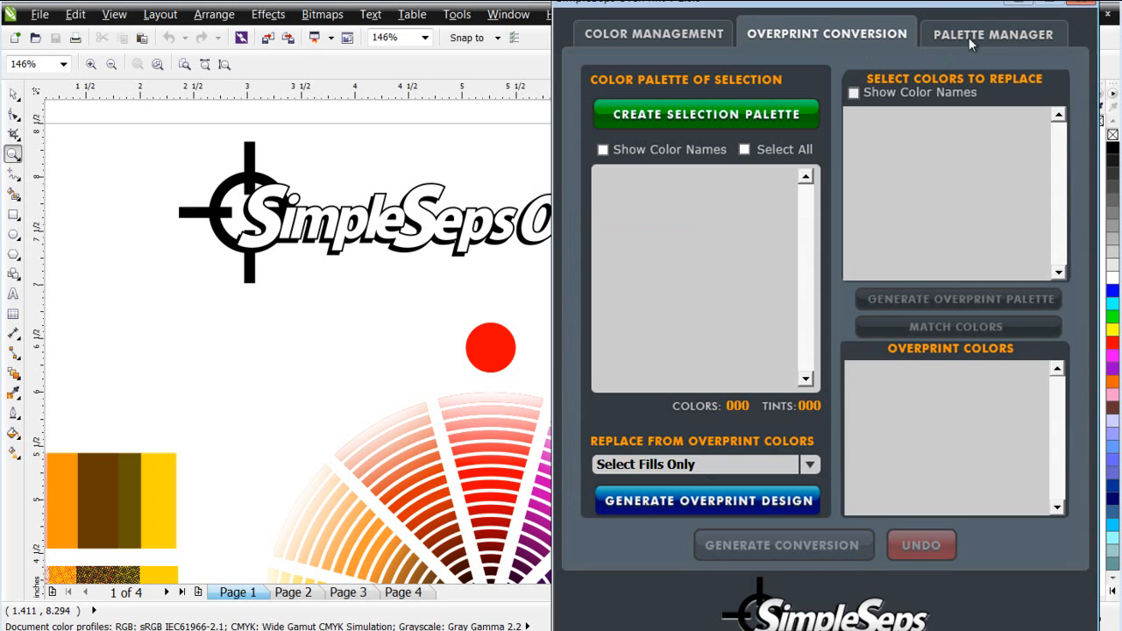
click(969, 37)
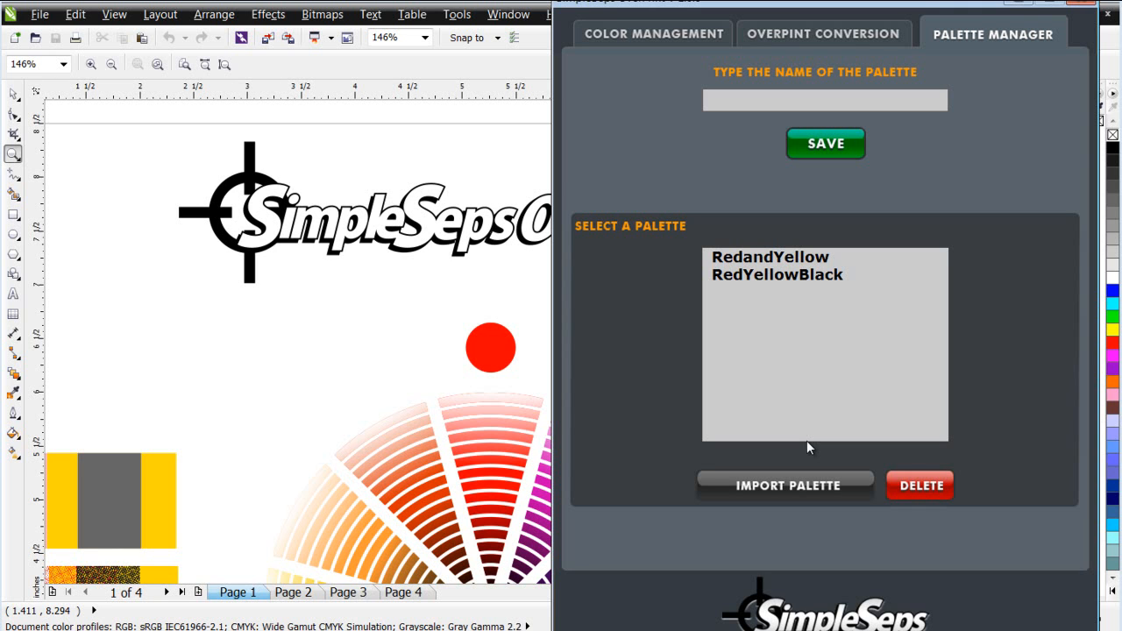
click(796, 279)
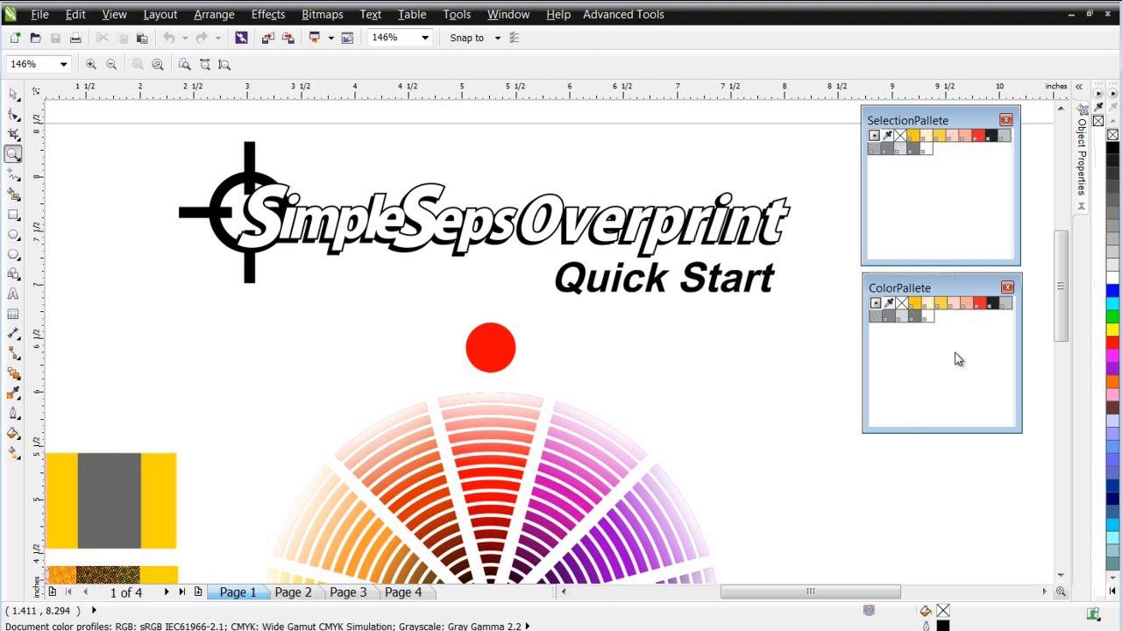
Examine the color wheel, its three primary color circles and the neighboring swatch samples on Page 1
click(511, 474)
right_click(512, 473)
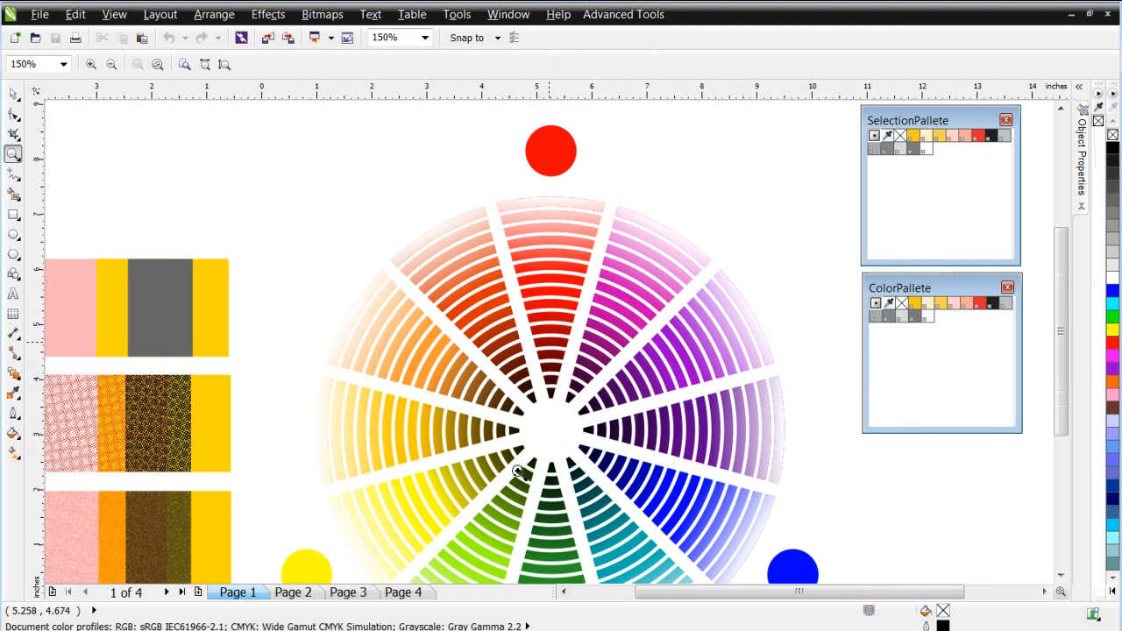
right_click(512, 474)
drag(408, 214, 711, 518)
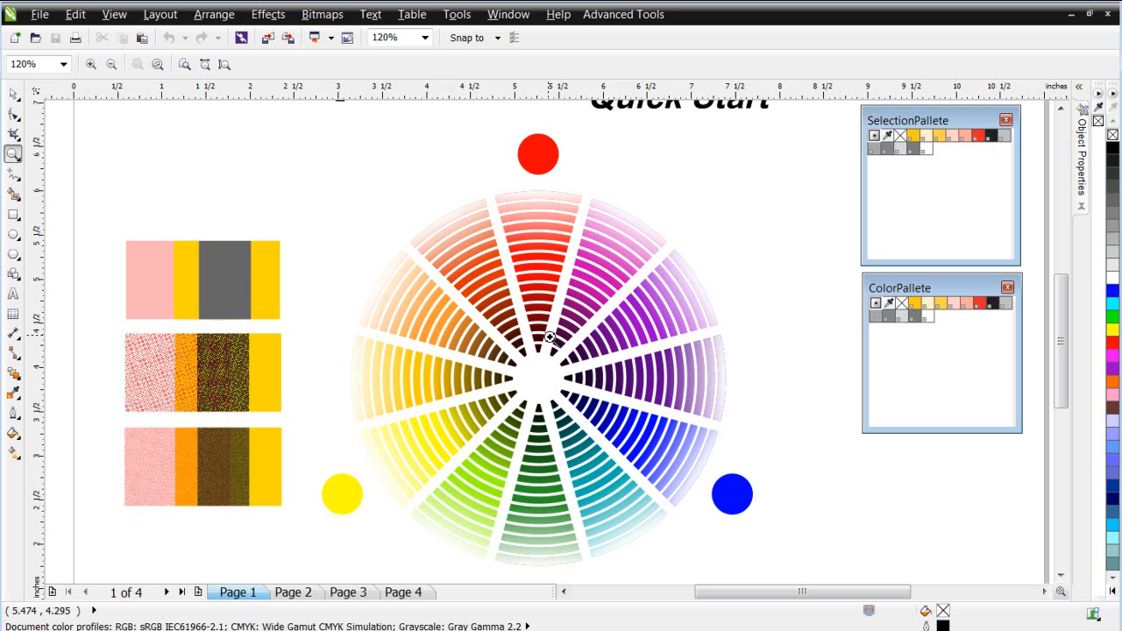
drag(426, 295, 695, 491)
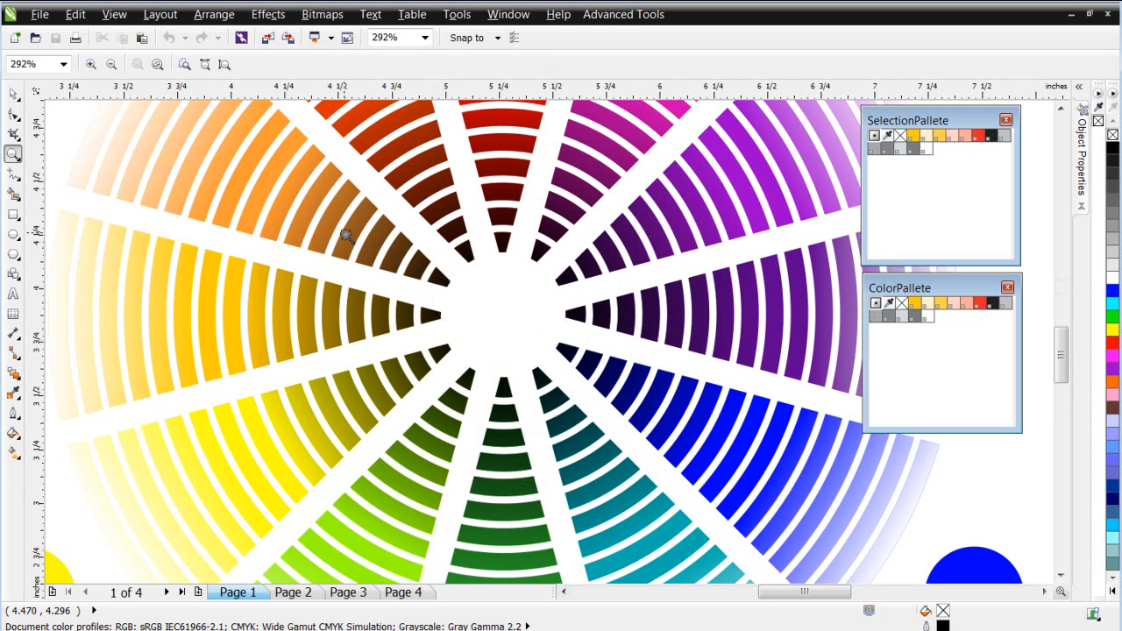
right_click(445, 279)
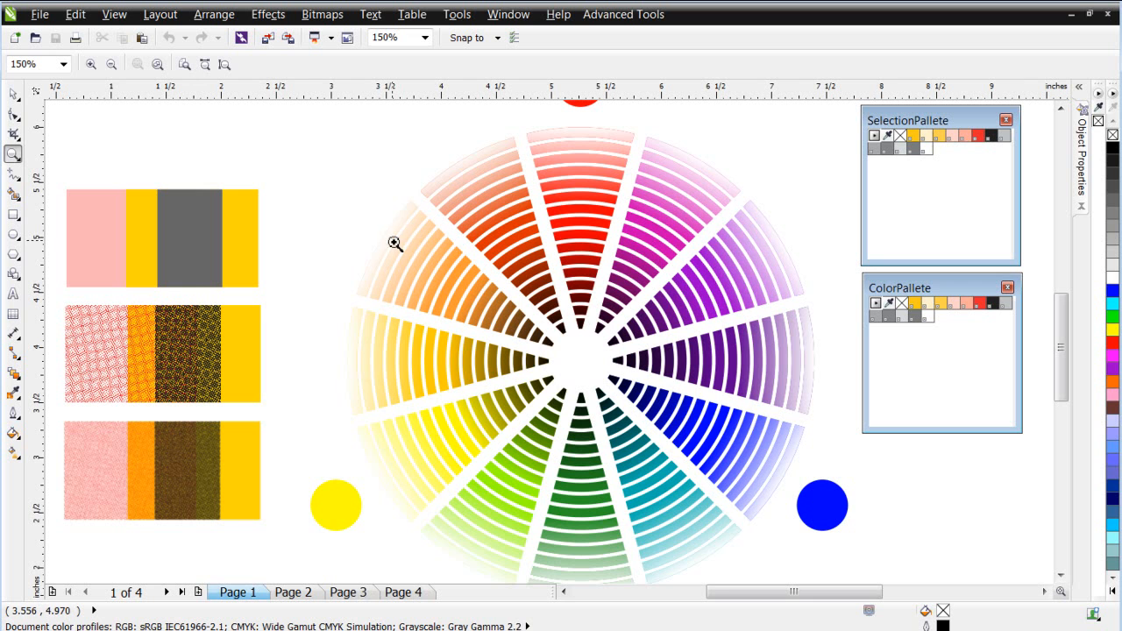
click(1060, 108)
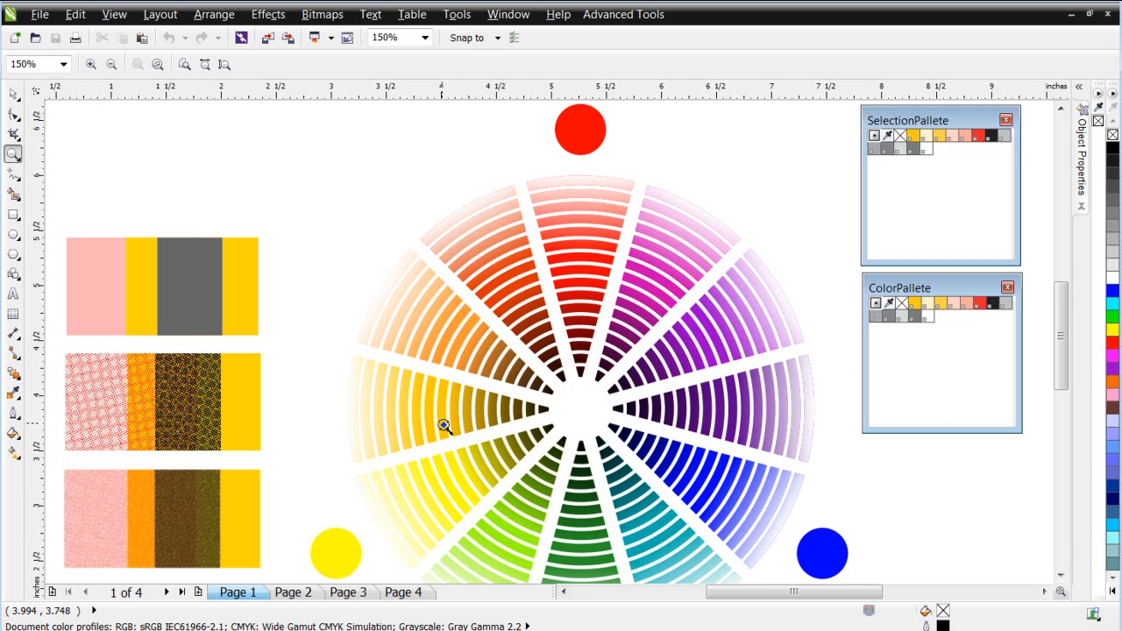
scroll(441, 421, down, 2)
scroll(549, 355, up, 2)
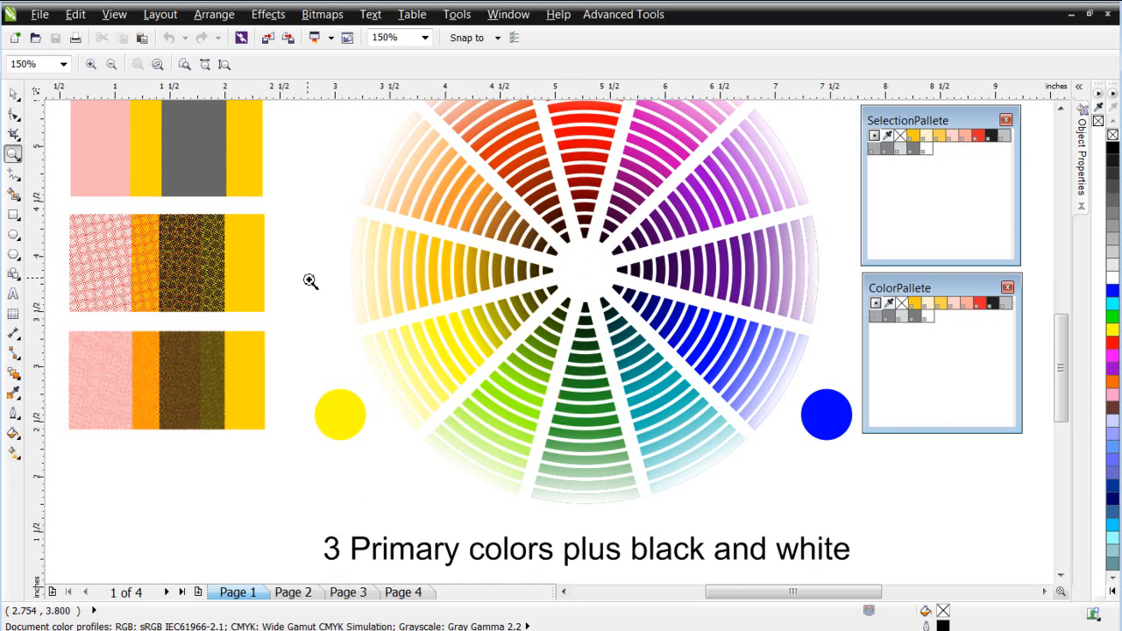
scroll(310, 283, down, 2)
scroll(480, 304, up, 2)
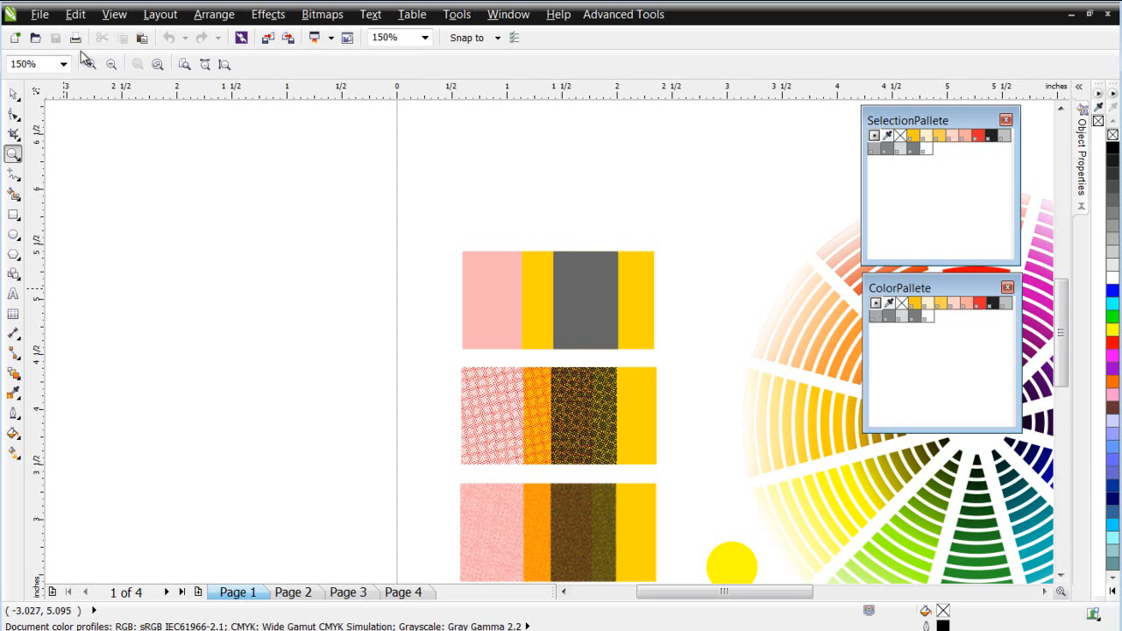
Separate the uppermost swatch by moving its gray rectangle up and its yellow rectangle about 1 inch up and to the right
click(13, 94)
drag(605, 322, 594, 202)
click(585, 343)
drag(546, 317, 654, 196)
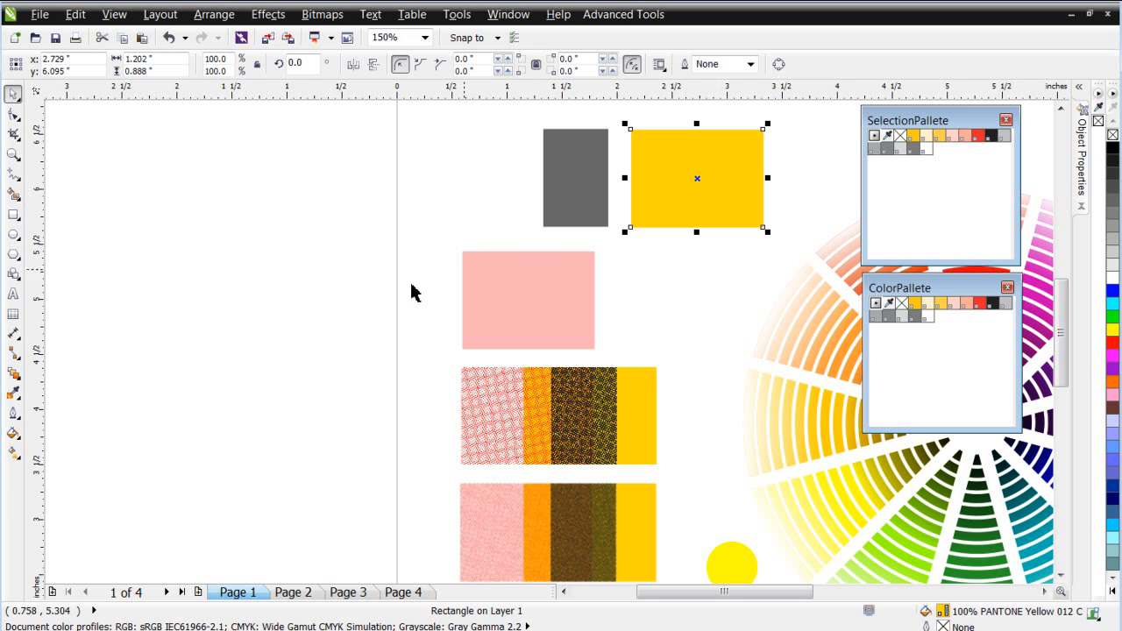
Turn on Simulate Overprints and undo the moves of the gray and yellow rectangles
click(119, 15)
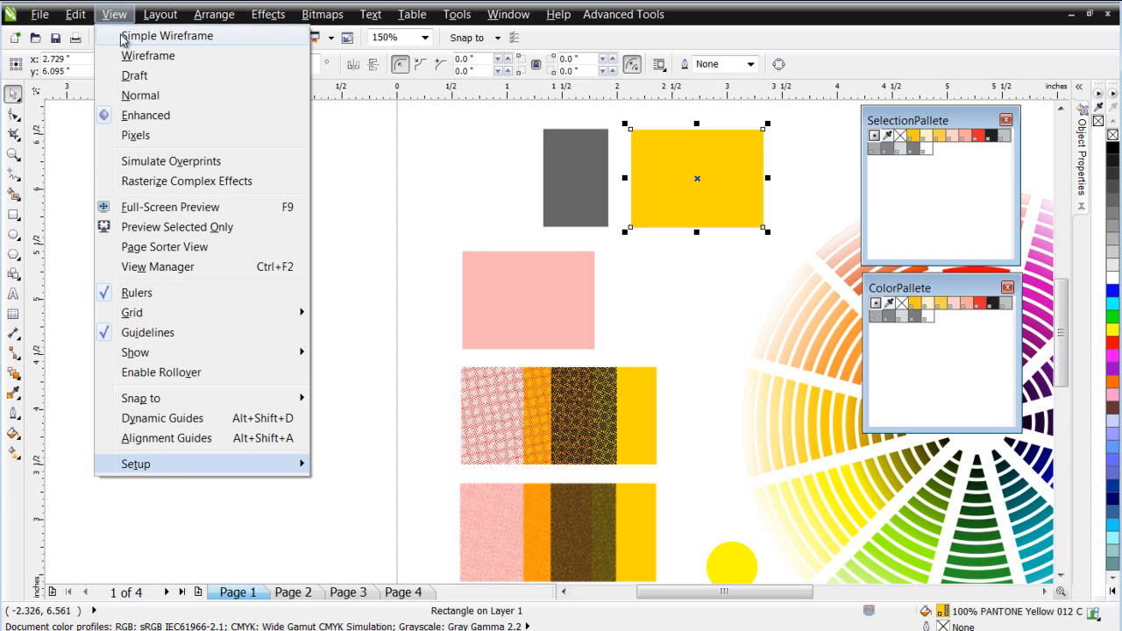
click(138, 161)
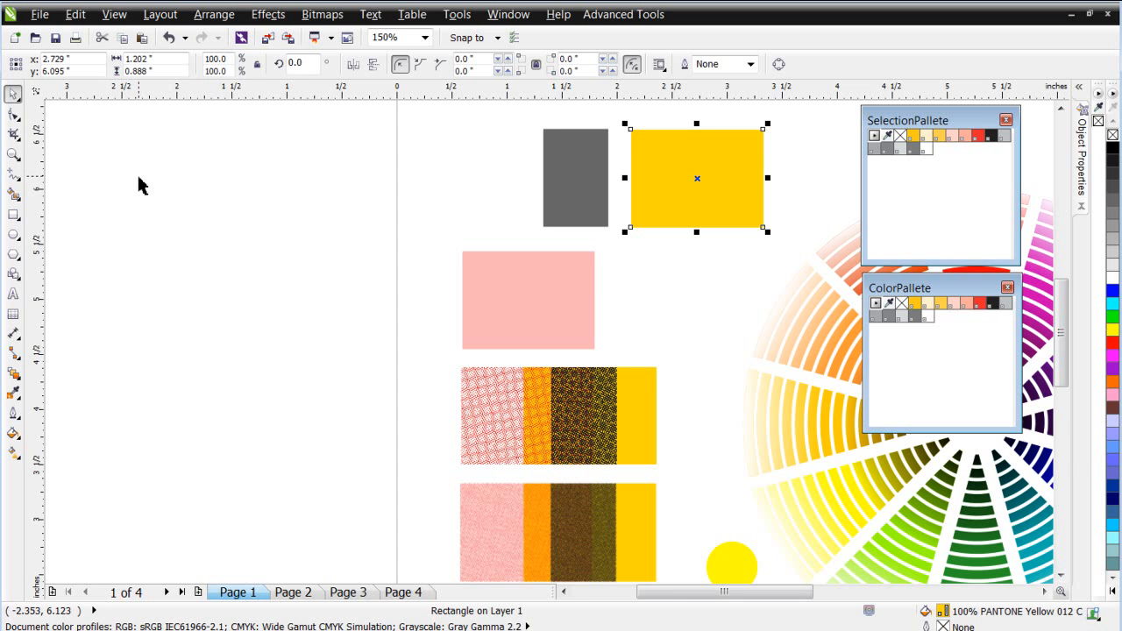
key(ctrl+z)
key(ctrl+z)
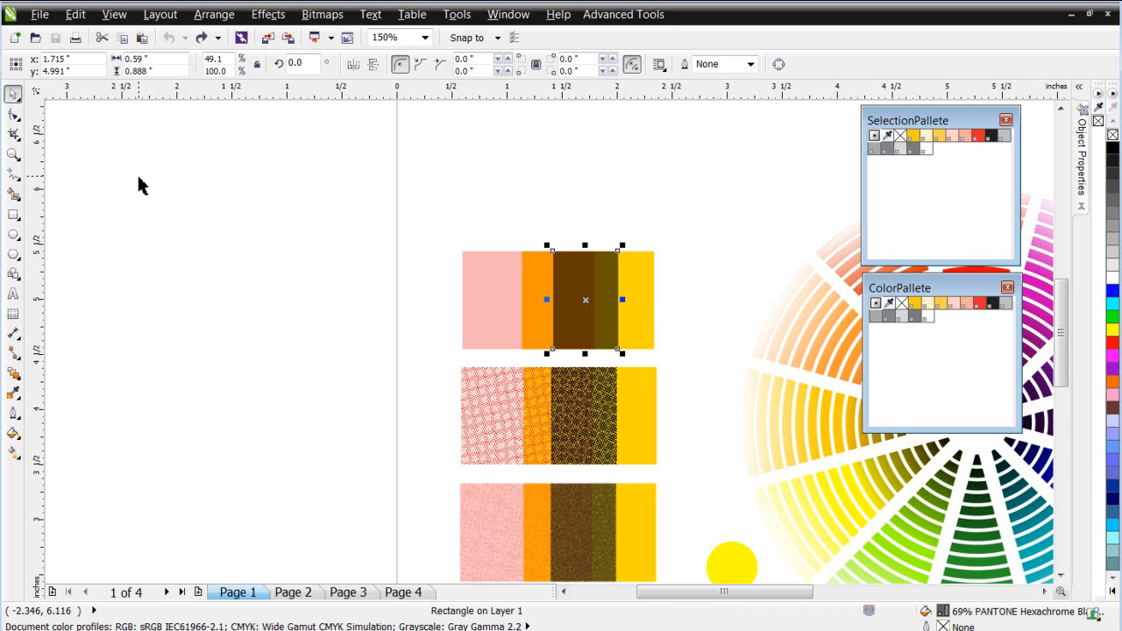
Shift the yellow rectangle up about 0.32 inch and the gray one slightly down to inspect the overlaps, and undo both moves
click(571, 187)
click(492, 310)
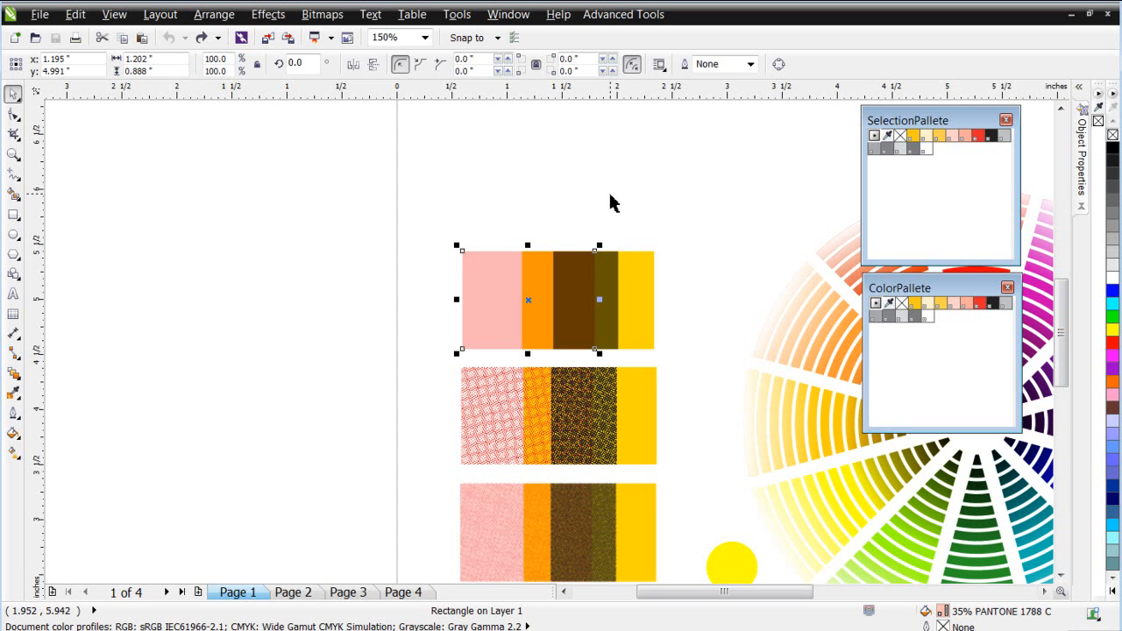
click(646, 281)
drag(646, 281, 646, 244)
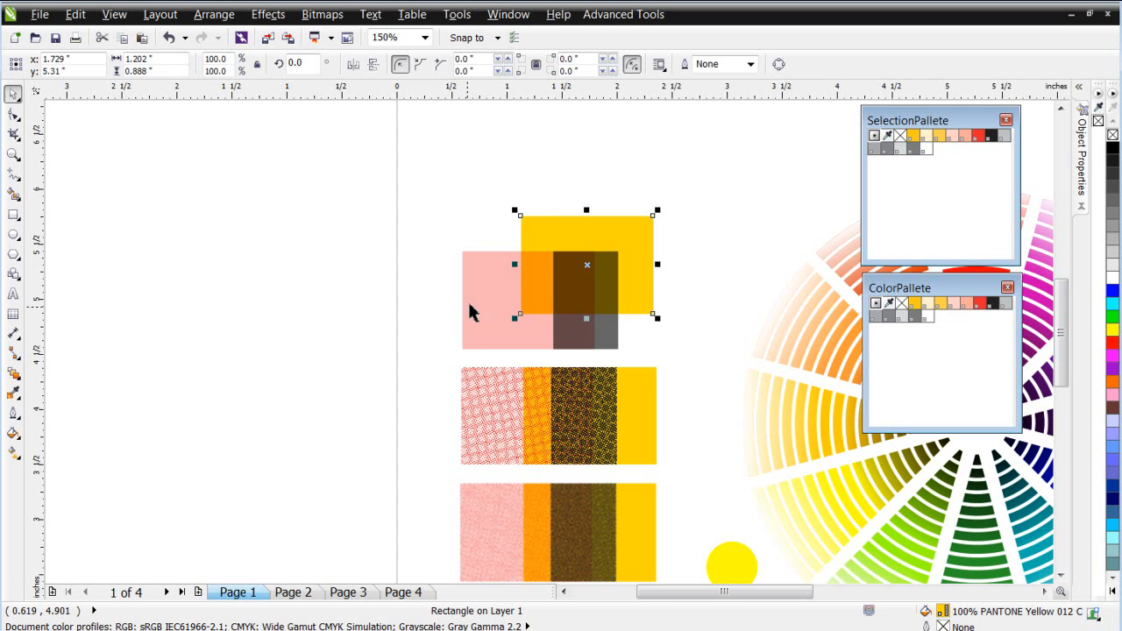
drag(605, 346, 612, 357)
click(712, 322)
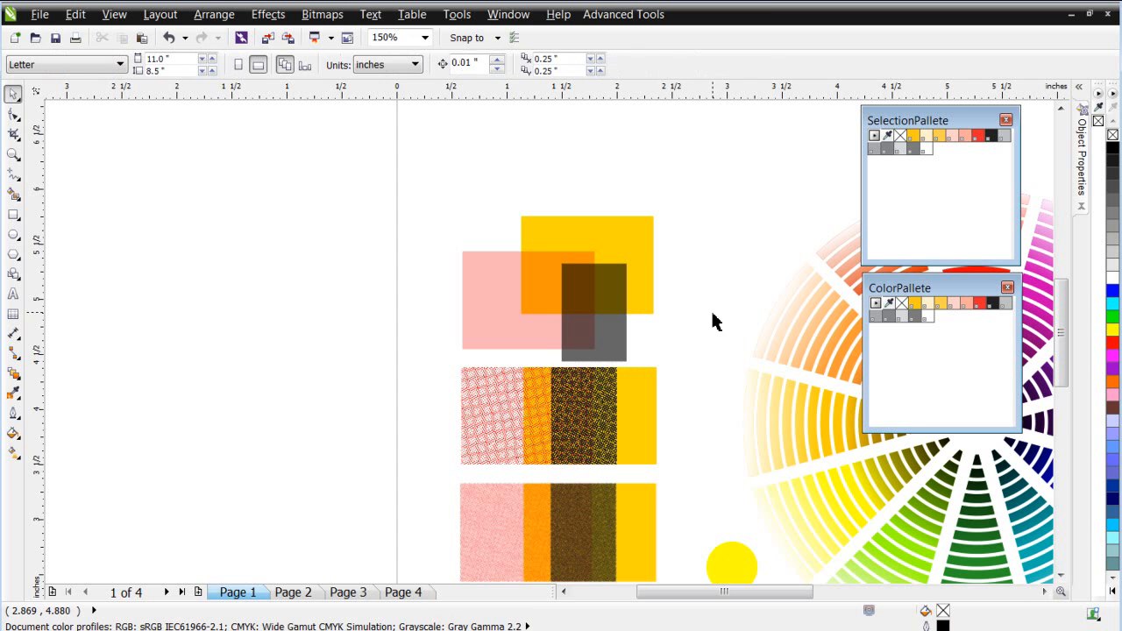
click(582, 290)
click(536, 295)
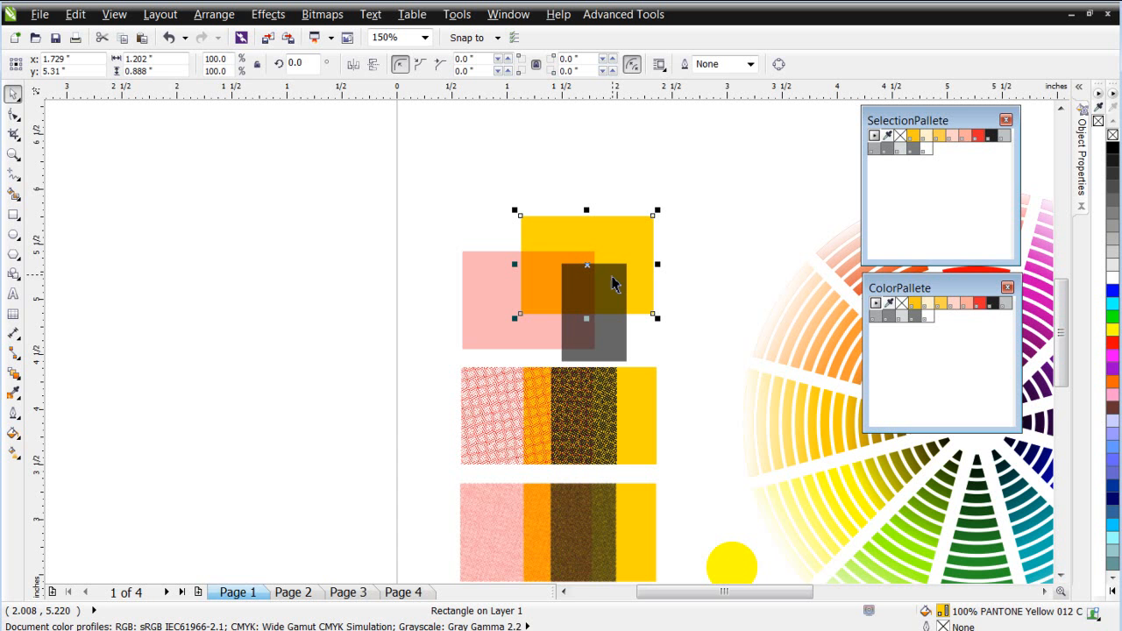
key(ctrl+z)
key(ctrl+z)
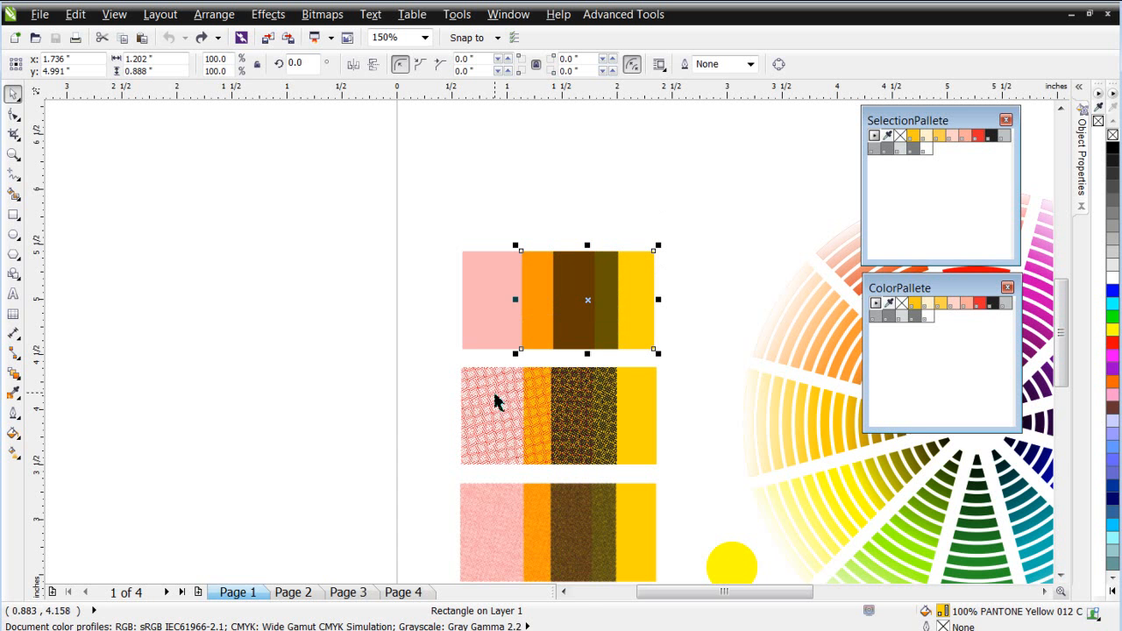
Examine the halftone dots of the middle swatch bitmap up close, including the areas where colors overprint
click(544, 437)
scroll(566, 399, up, 1)
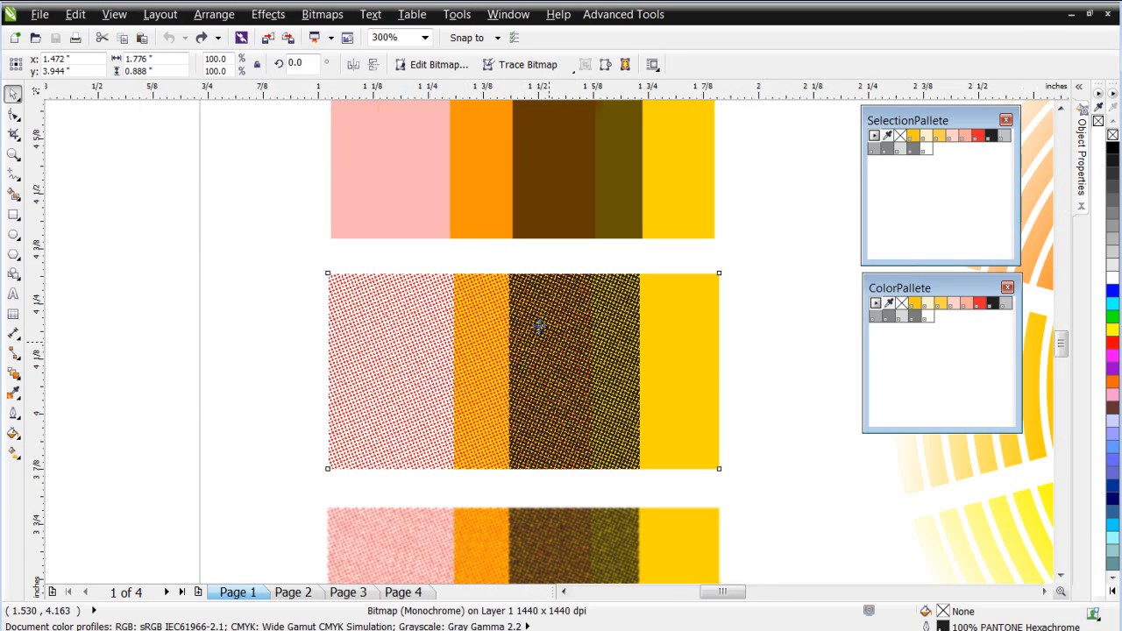
scroll(526, 390, up, 1)
scroll(548, 355, up, 1)
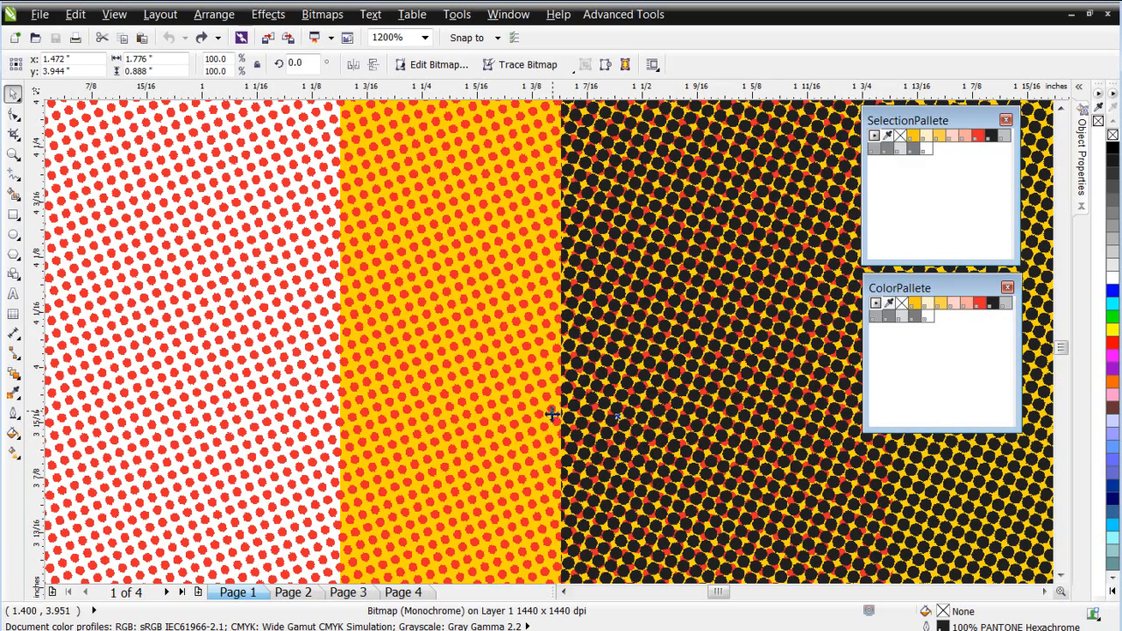
scroll(648, 421, down, 1)
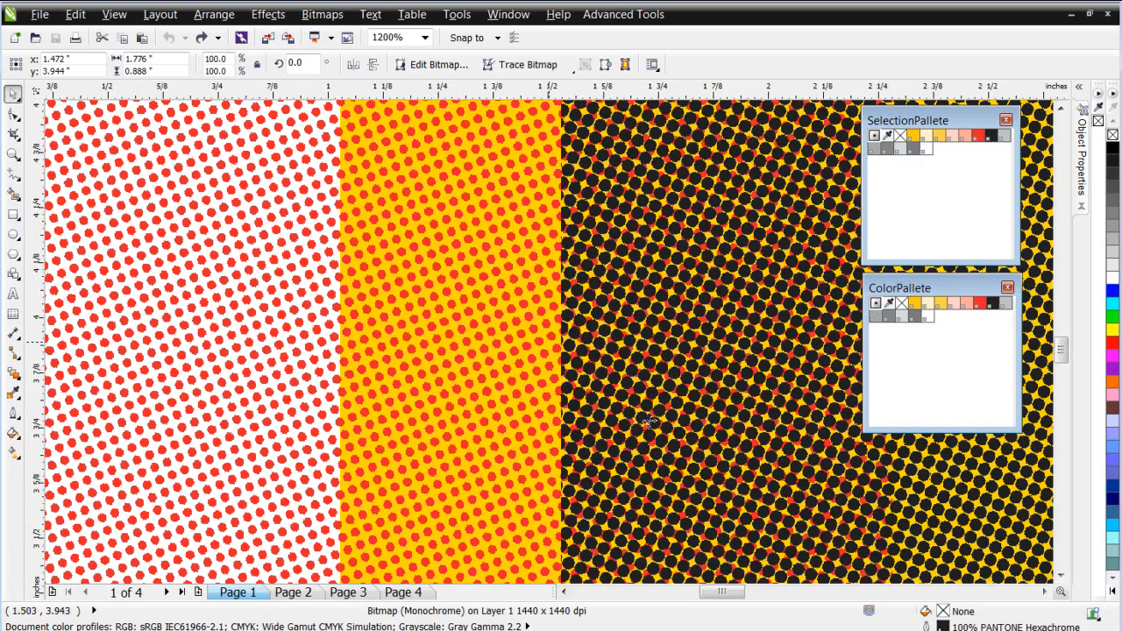
scroll(648, 422, down, 1)
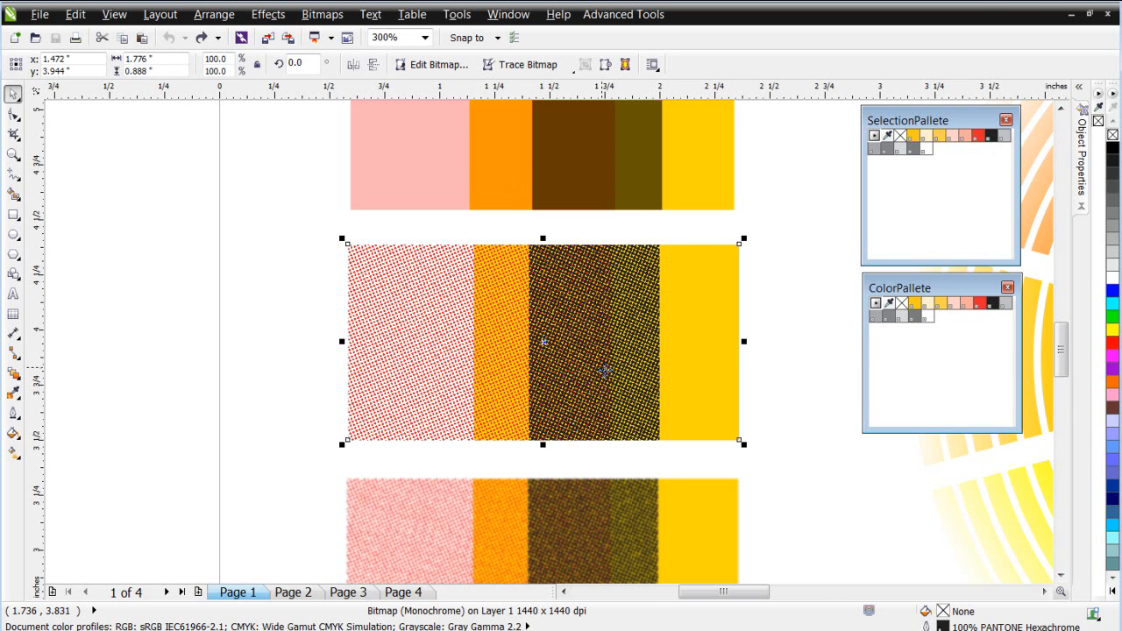
scroll(605, 370, down, 2)
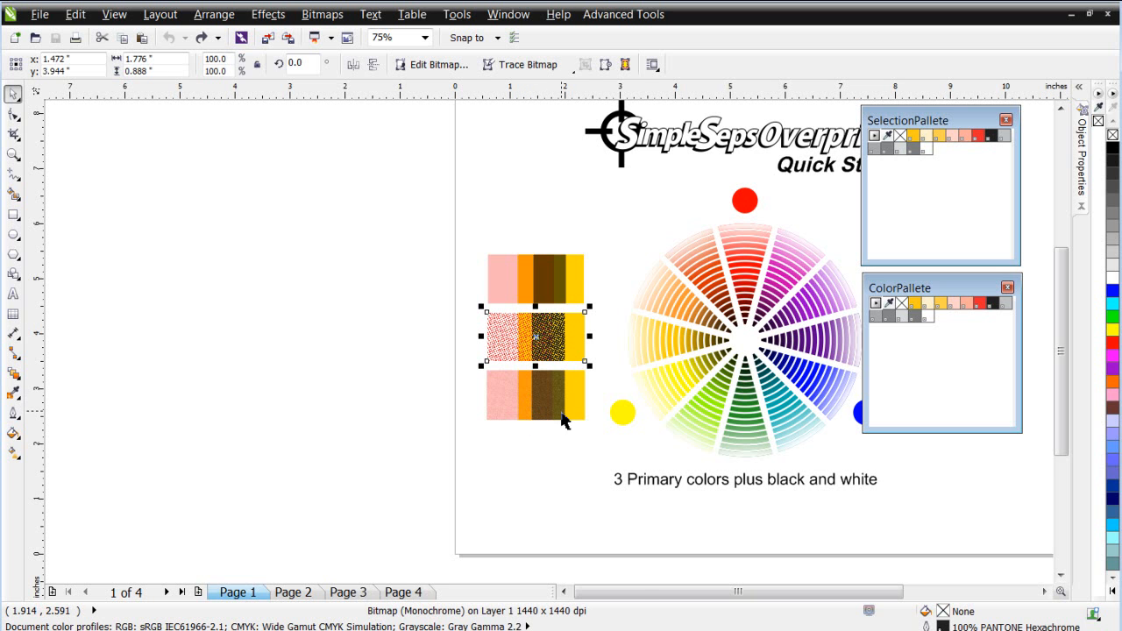
Inspect the blurred halftone swatch beneath the dot pattern sample up close and compare it with the other swatches
scroll(559, 393, up, 2)
scroll(525, 354, up, 1)
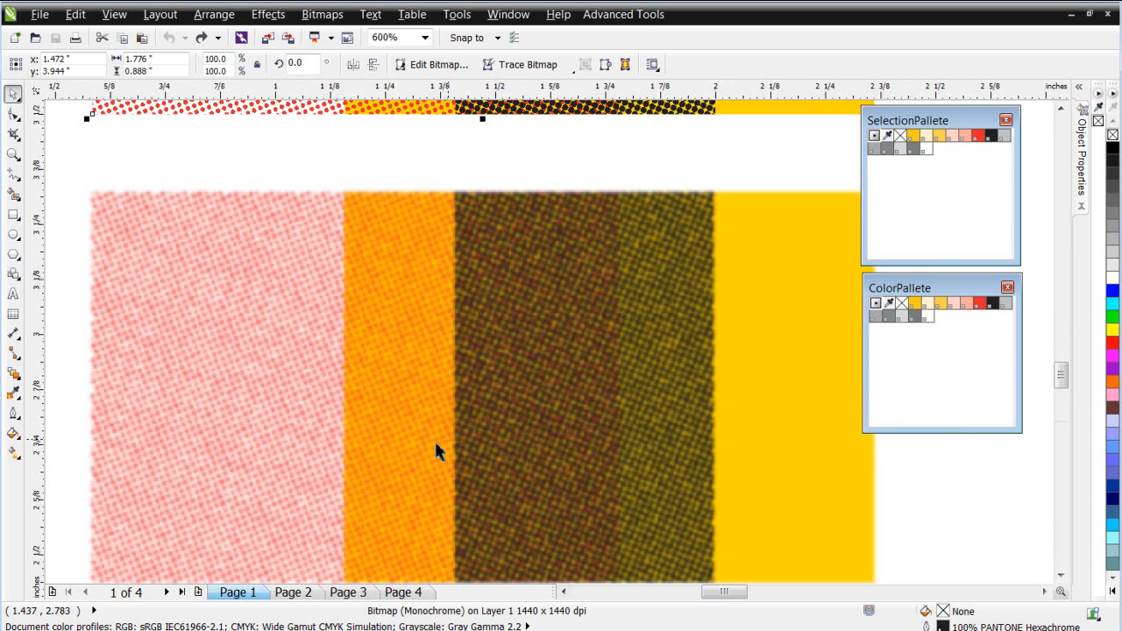
scroll(699, 419, down, 2)
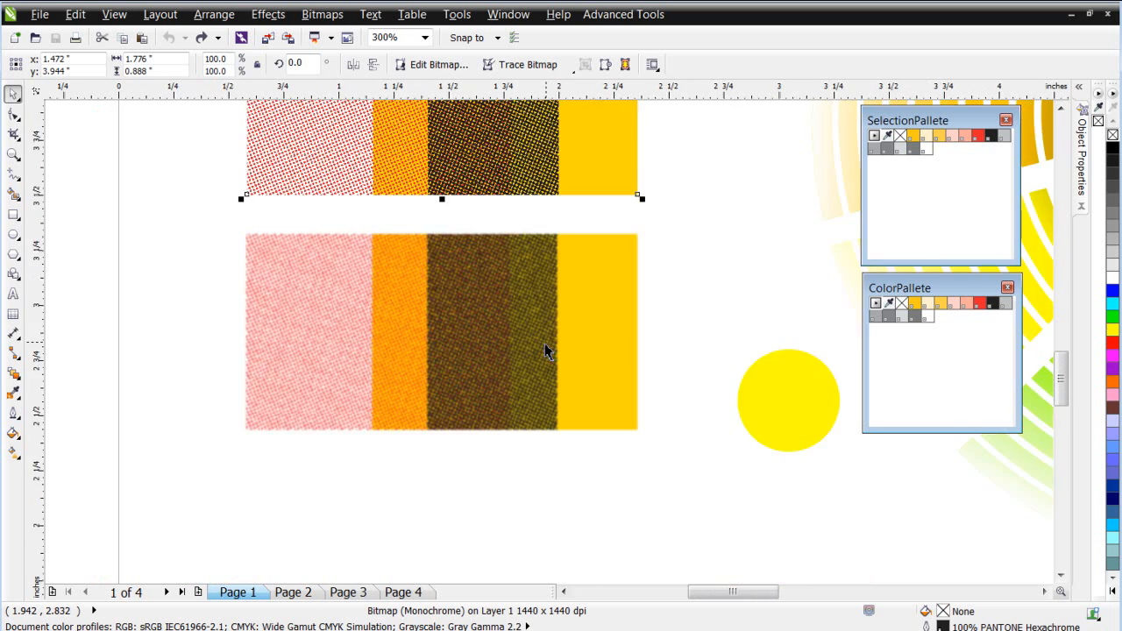
scroll(550, 337, down, 1)
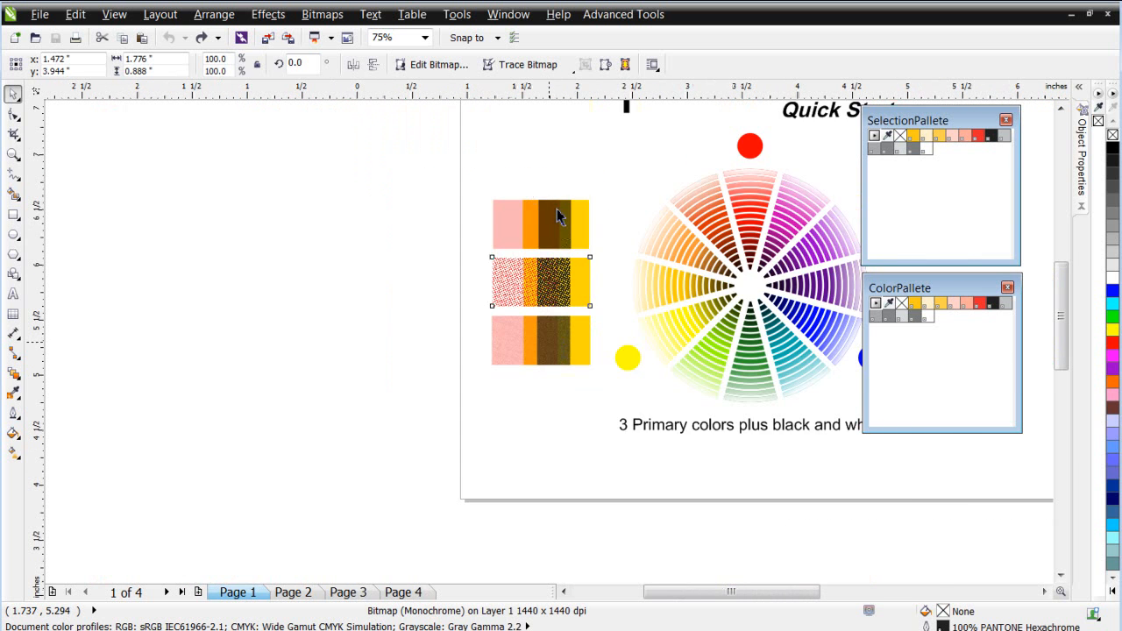
Turn off Overprint Fill for all rectangles in the uppermost solid-color swatch
scroll(558, 220, up, 1)
click(566, 369)
drag(389, 293, 694, 442)
right_click(545, 380)
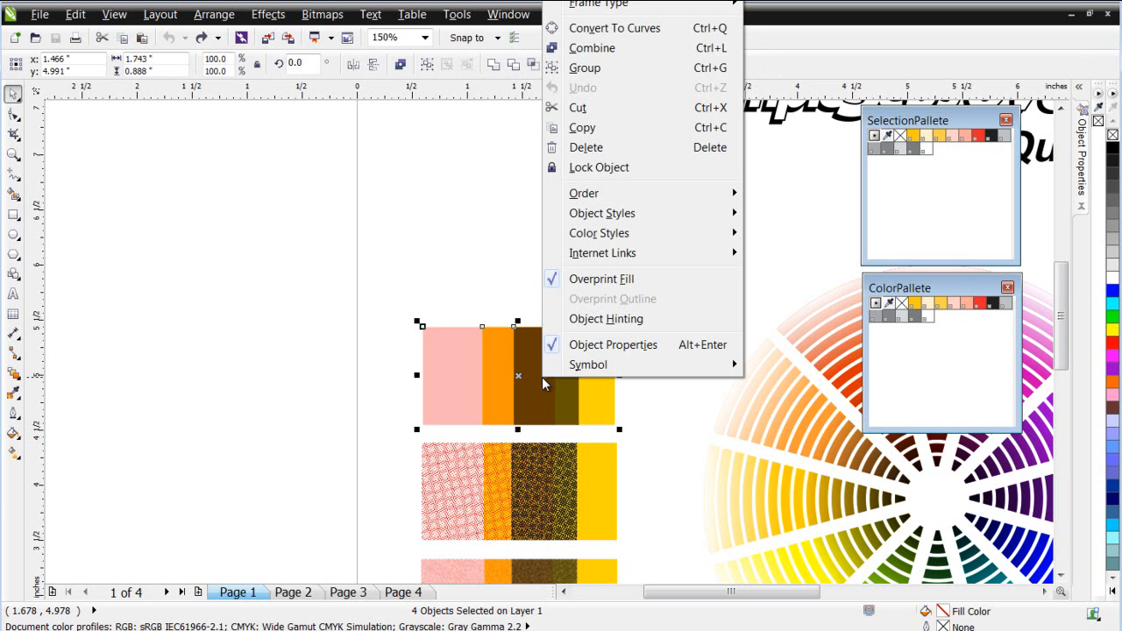
click(602, 284)
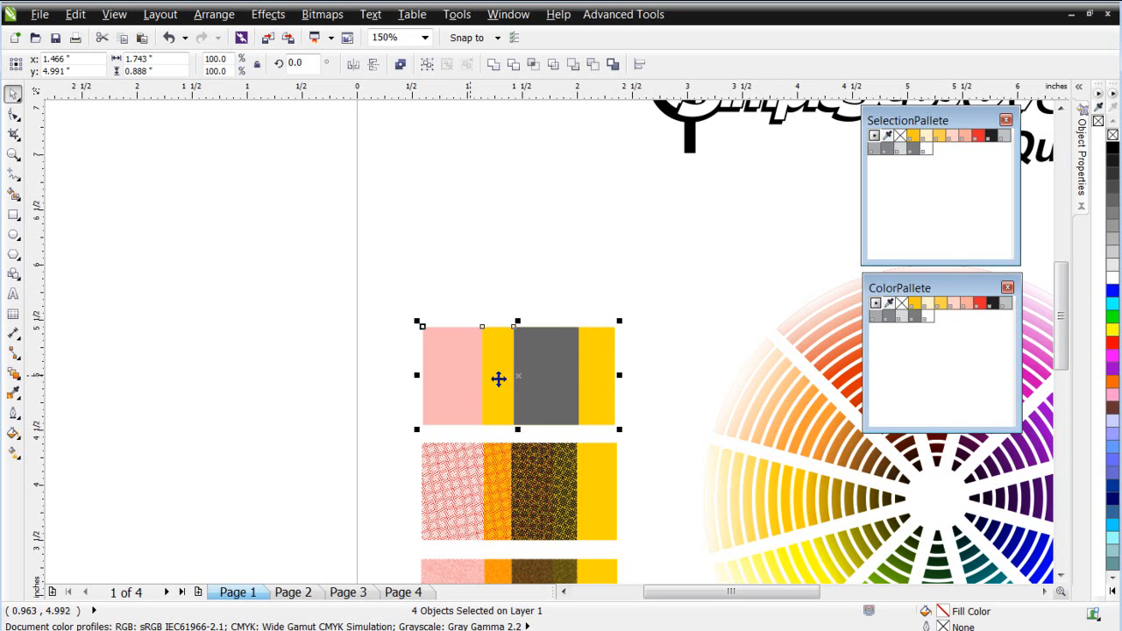
Turn Overprint Fill back on for the uppermost swatch's rectangles and clear the selection
right_click(523, 367)
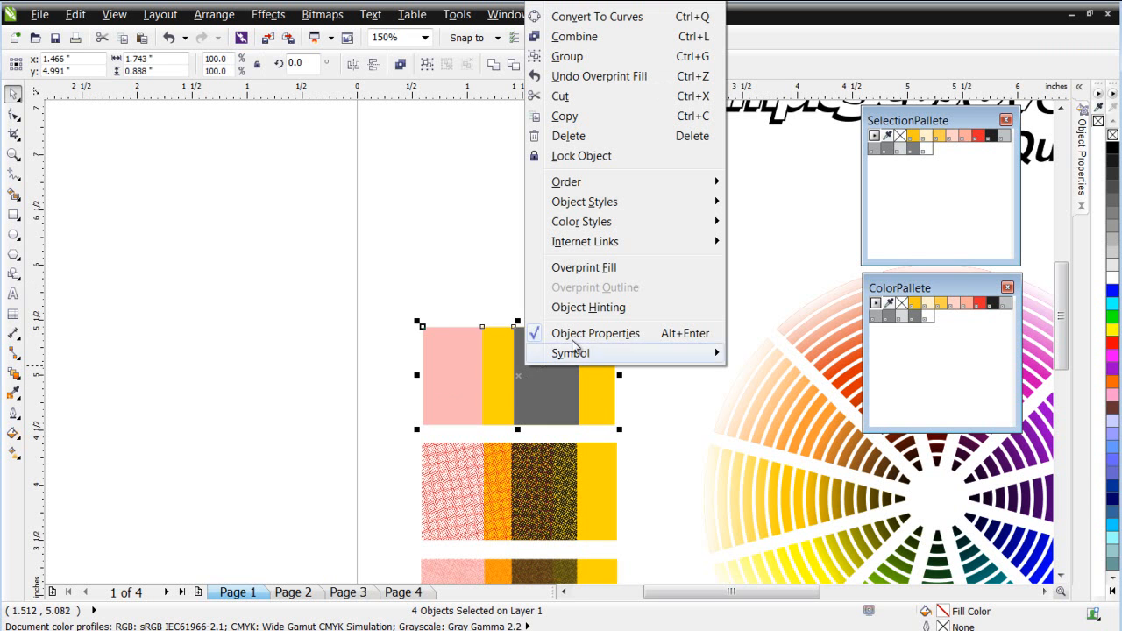
click(624, 270)
click(679, 356)
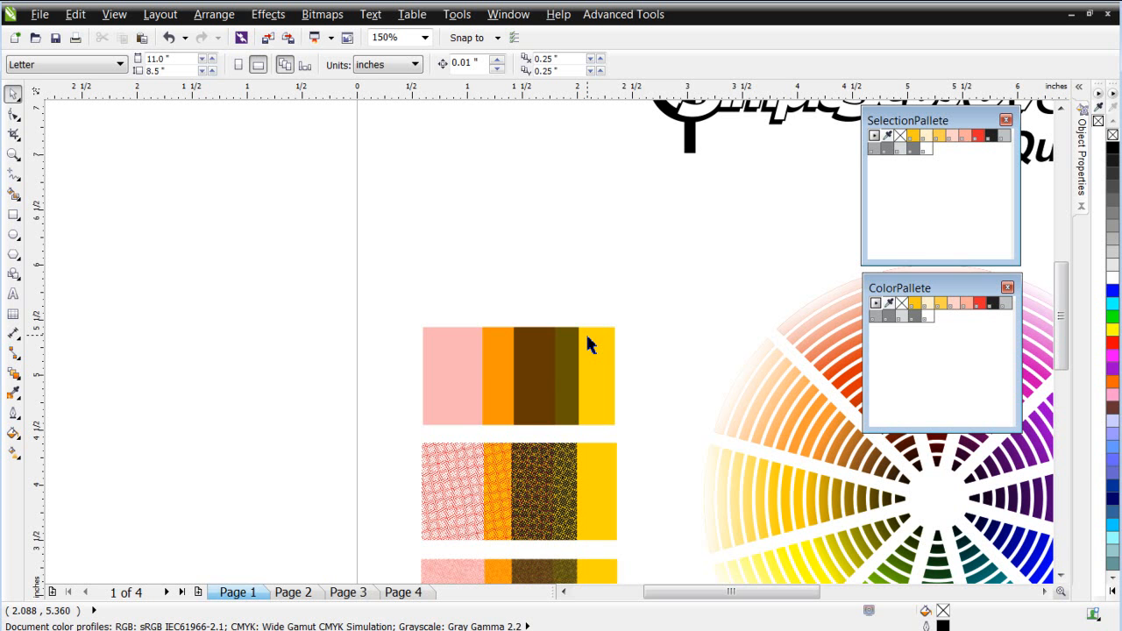
Go to Page 2 to view its color chart grid
key(F3)
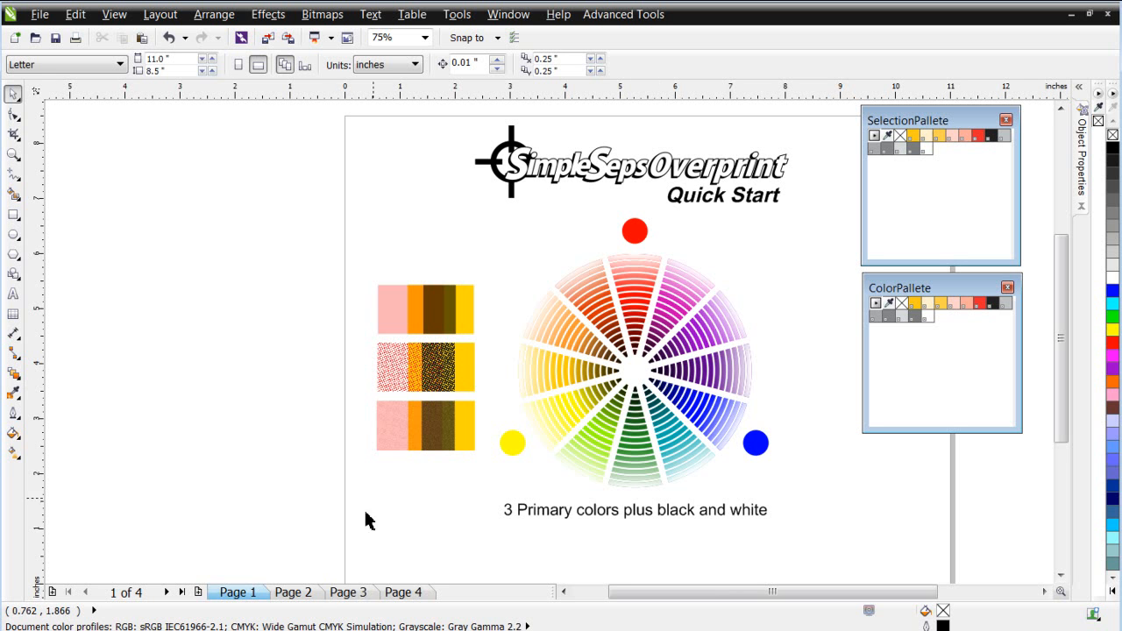
click(293, 592)
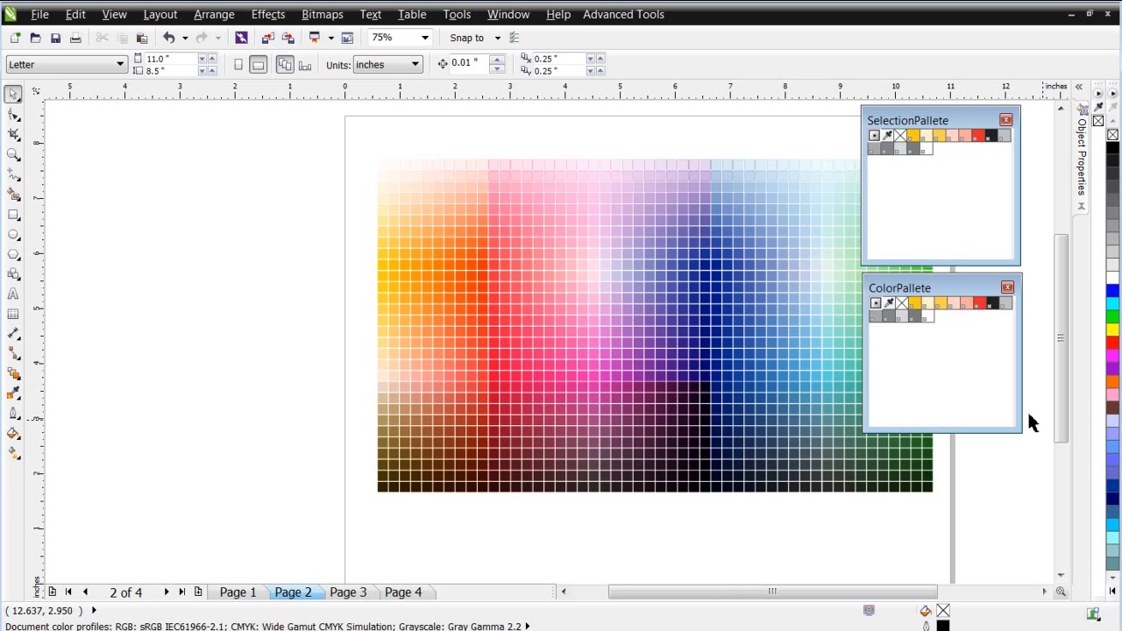
Examine the color chart on Page 2 and the RGB 16 Colors logo on Page 3 up close
click(14, 154)
drag(358, 144, 951, 518)
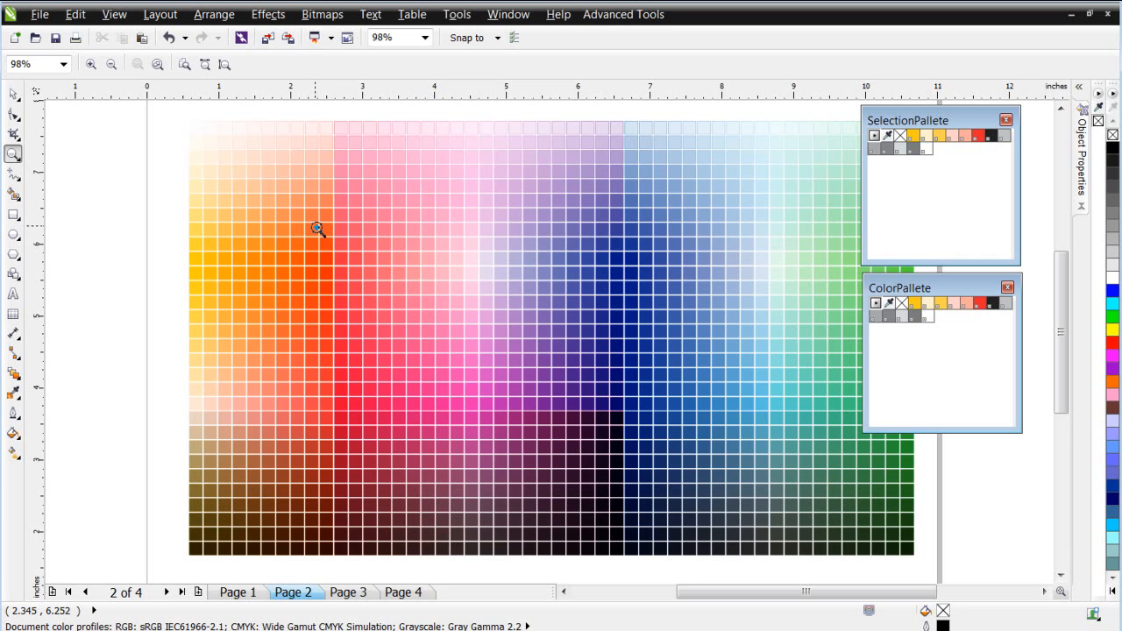
click(350, 593)
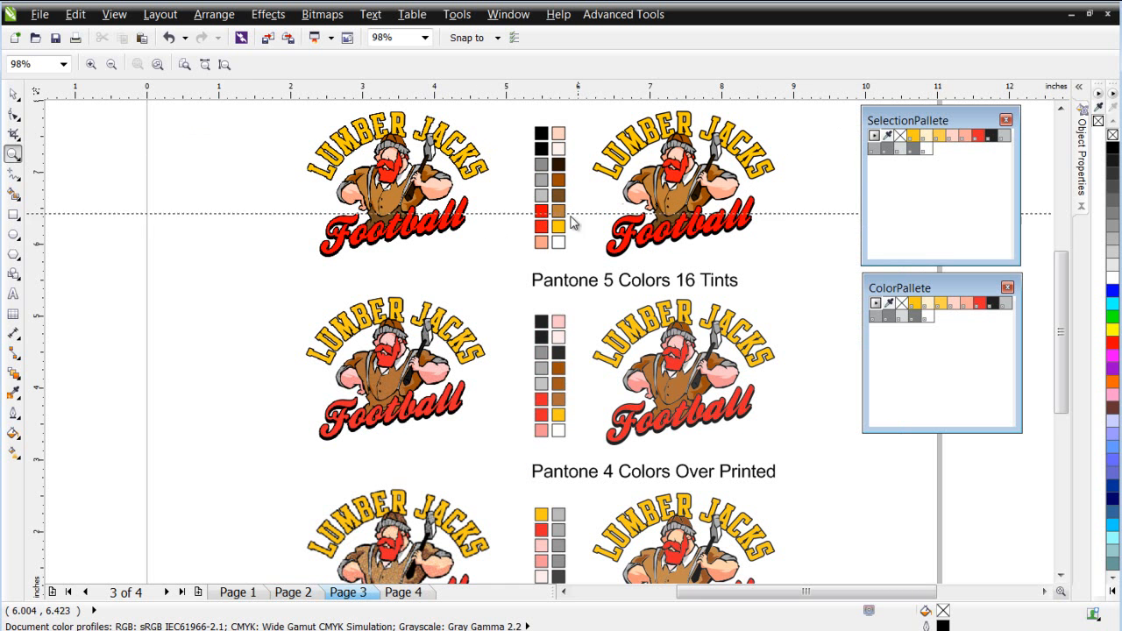
drag(782, 303, 267, 154)
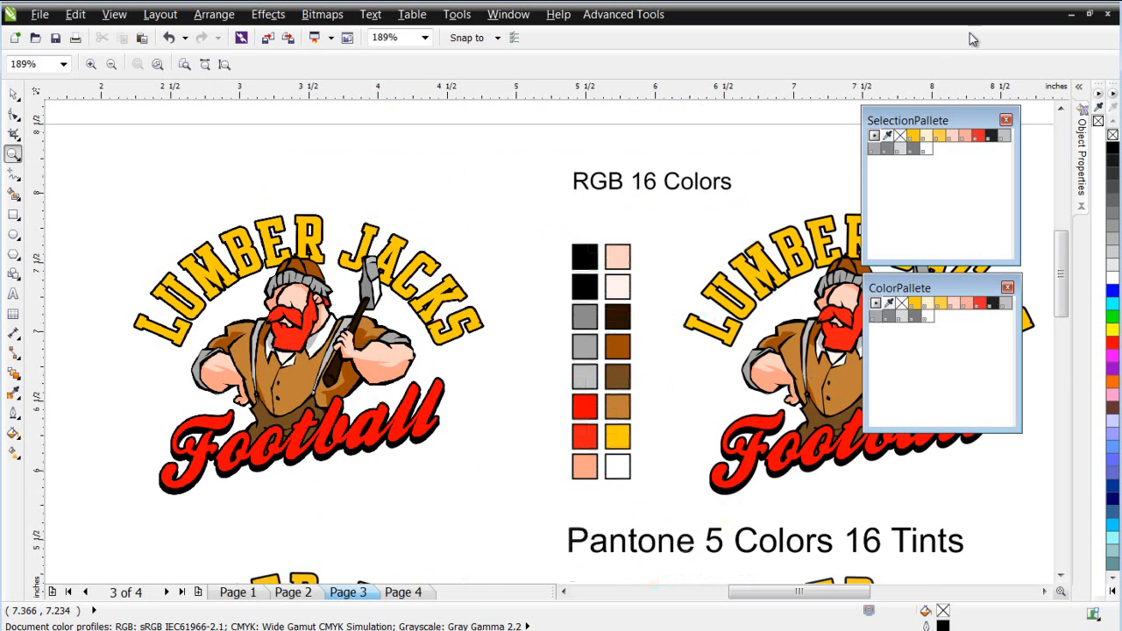
Move the two floating palettes off the artwork and compare the Pantone 5 Colors 16 Tints and Pantone 4 Colors Over Printed logos
drag(935, 117, 980, 57)
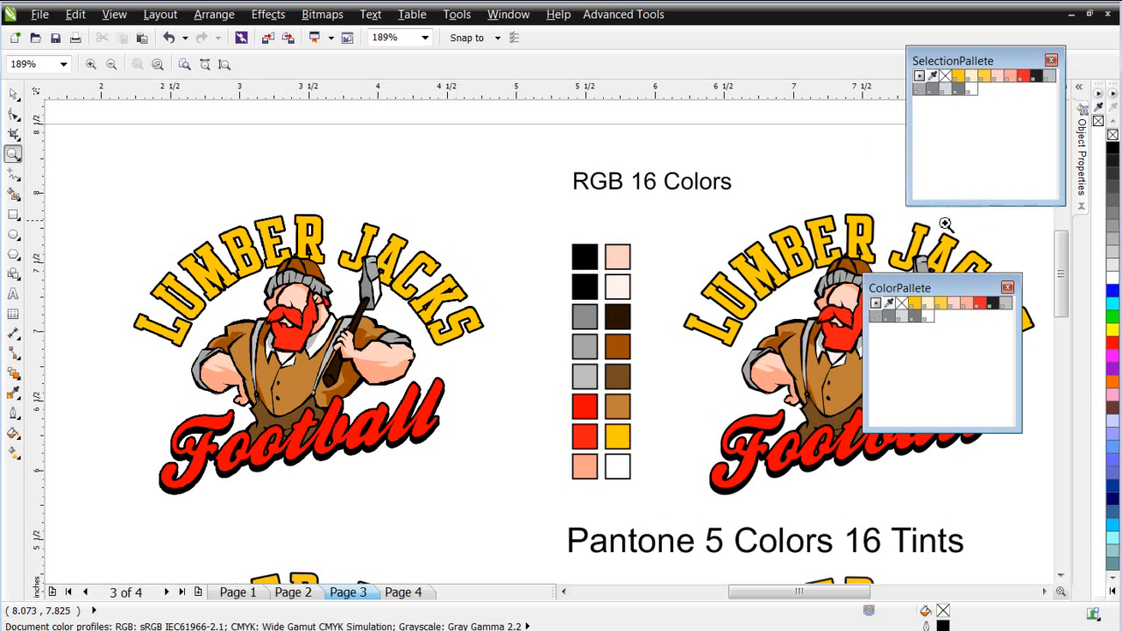
drag(954, 294, 1038, 310)
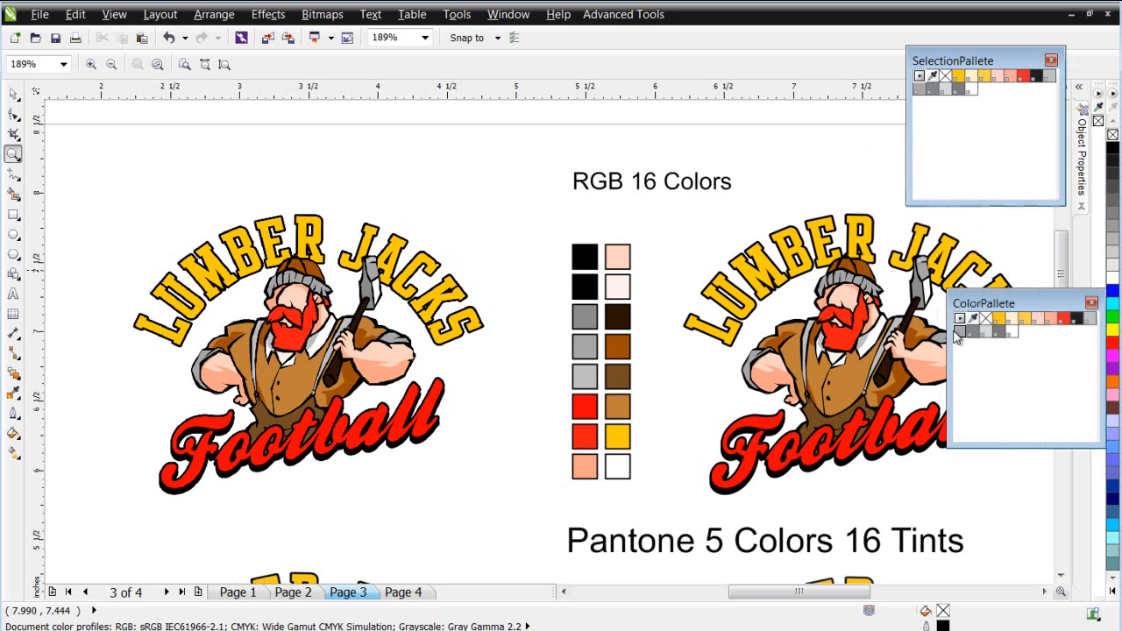
scroll(1051, 288, down, 3)
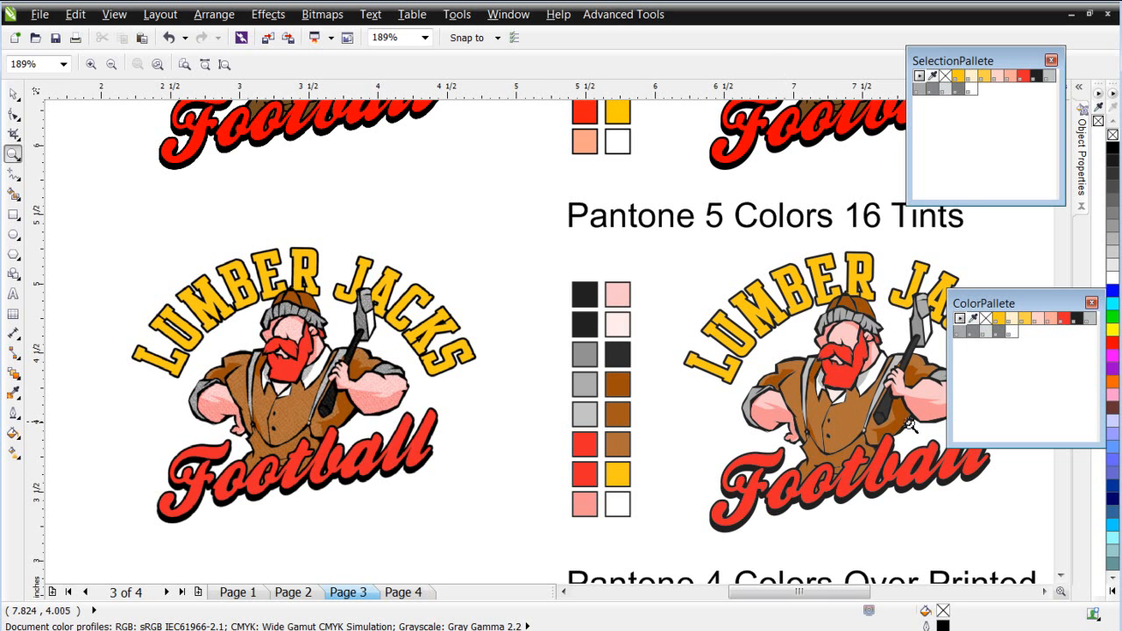
click(1061, 577)
click(1061, 576)
click(1061, 577)
click(1060, 577)
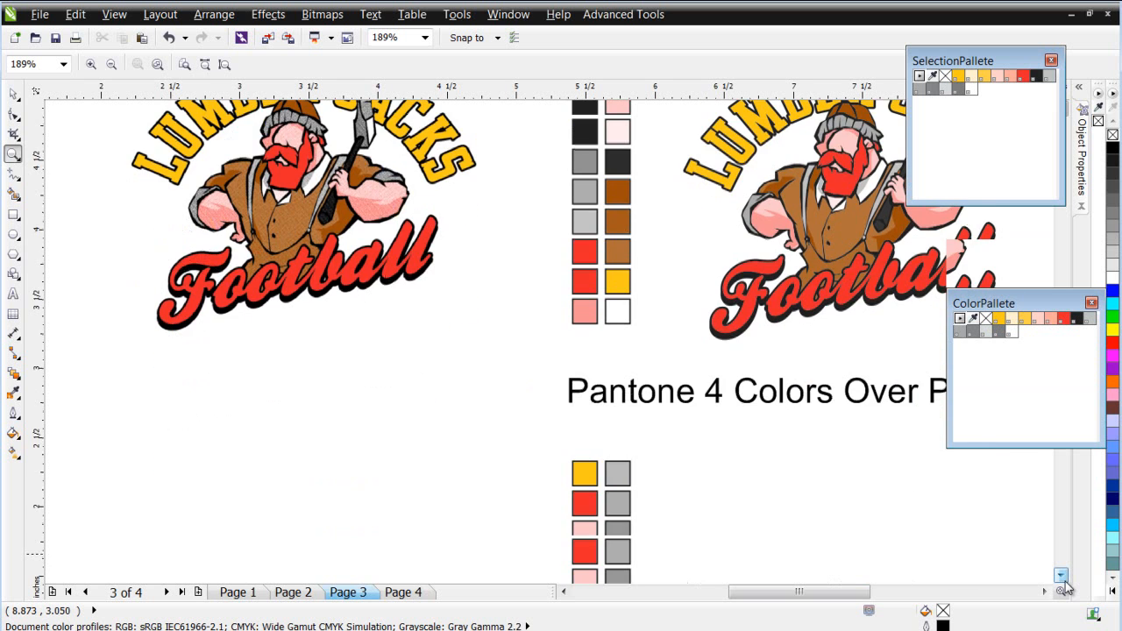
click(1060, 577)
click(1061, 577)
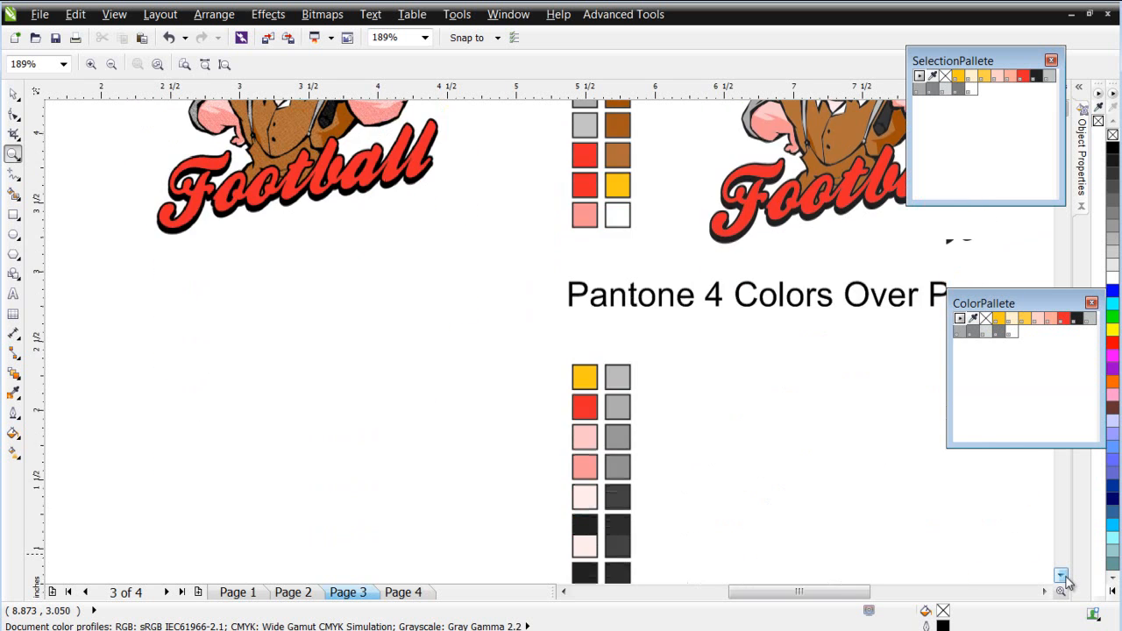
click(1060, 577)
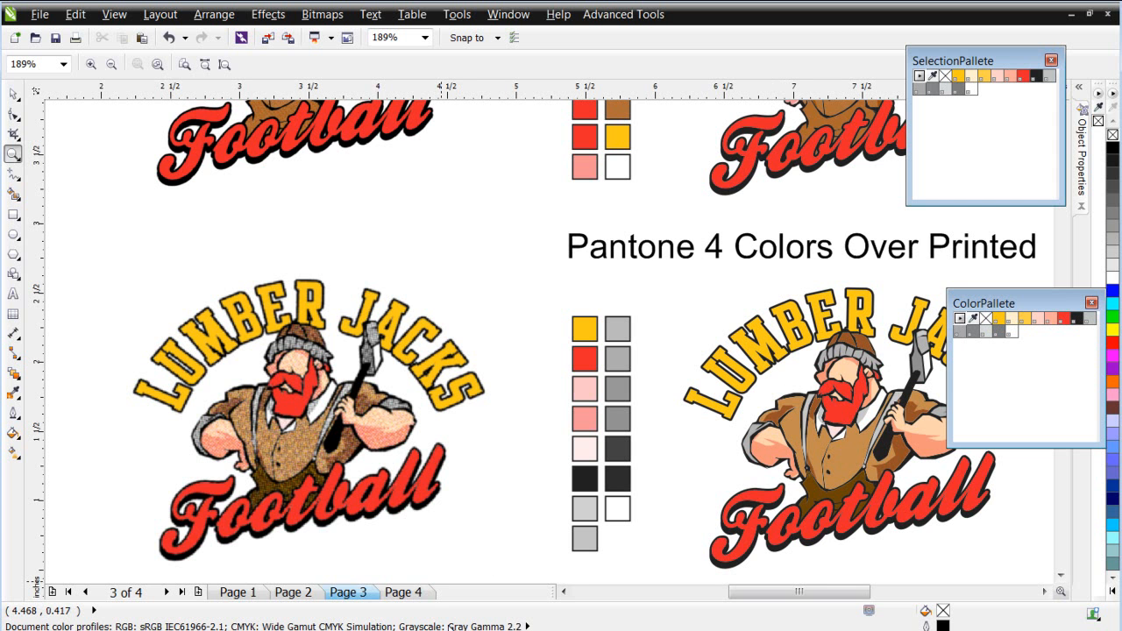
Select all objects of the Lumber Jacks Football logo on Page 4 and copy them
click(413, 592)
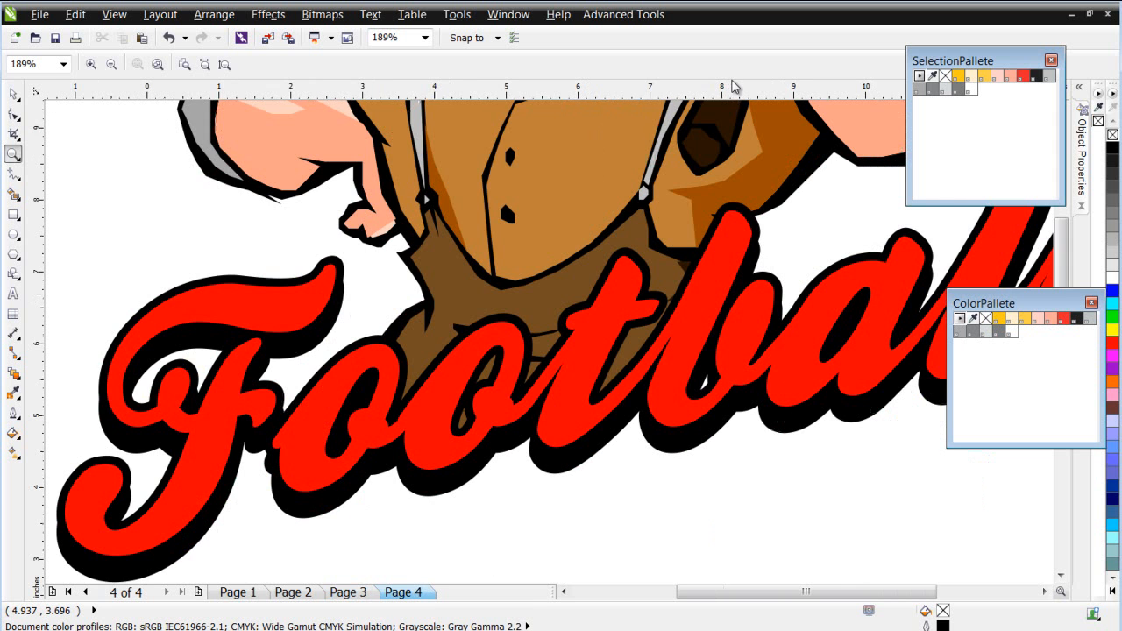
right_click(701, 146)
right_click(641, 321)
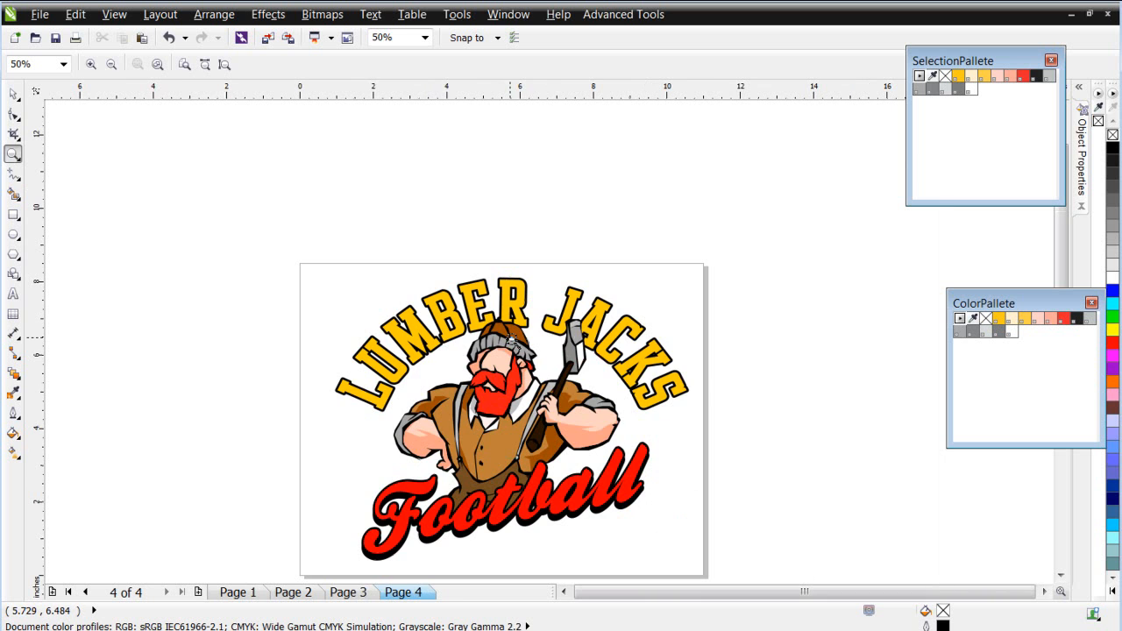
click(13, 93)
drag(310, 257, 706, 540)
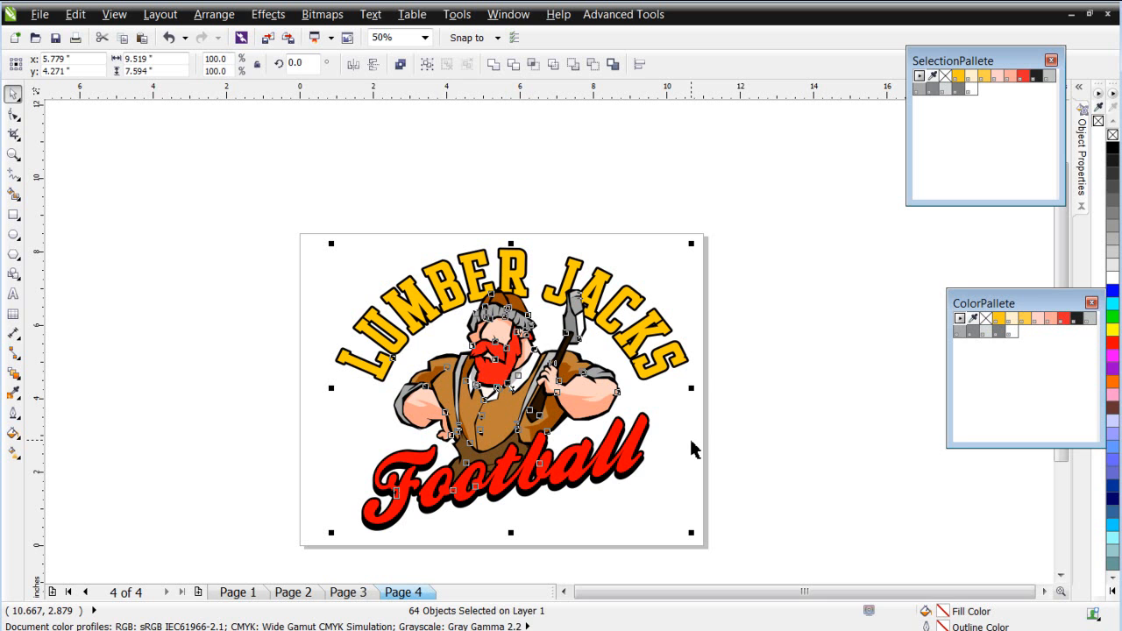
Create a new Letter document in RGB mode with landscape orientation and paste the copied logo into it
click(14, 40)
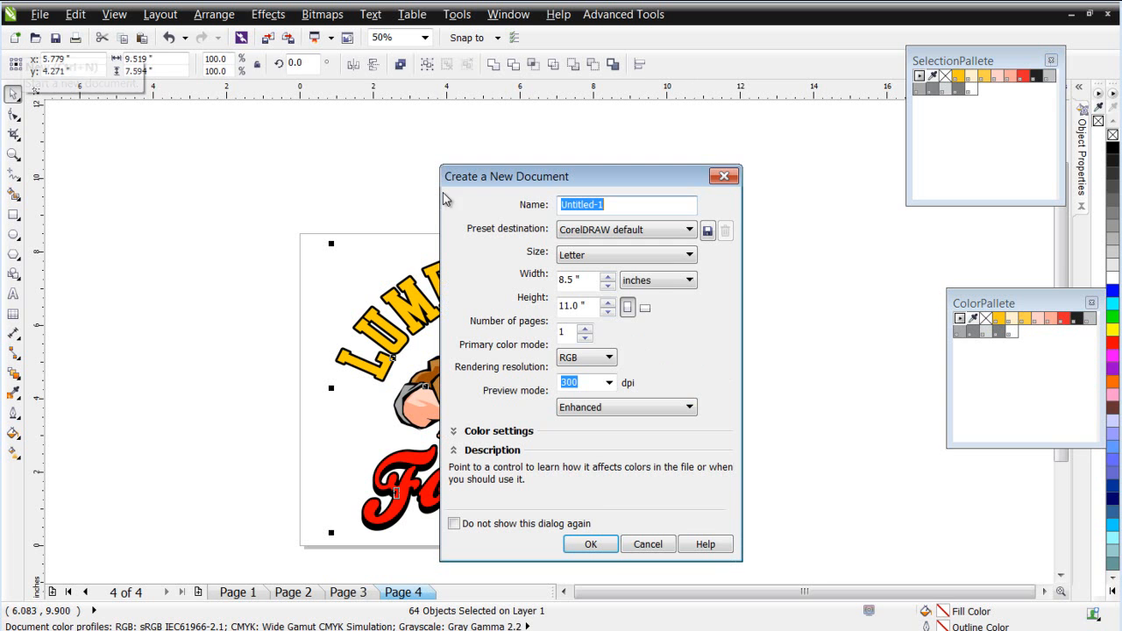
click(590, 545)
click(257, 64)
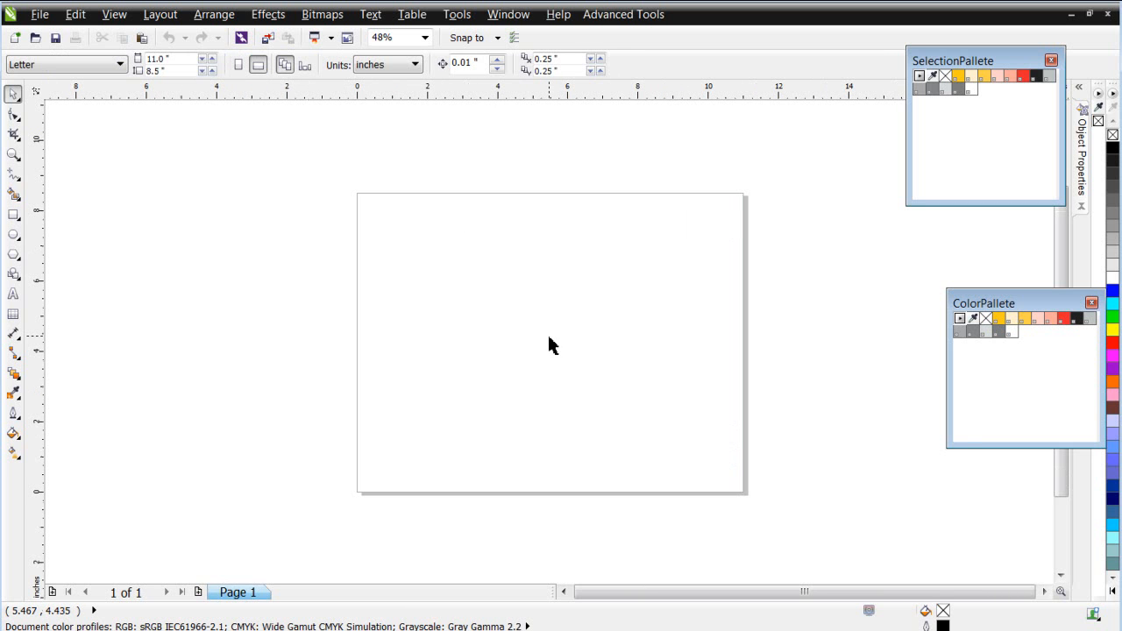
key(ctrl+v)
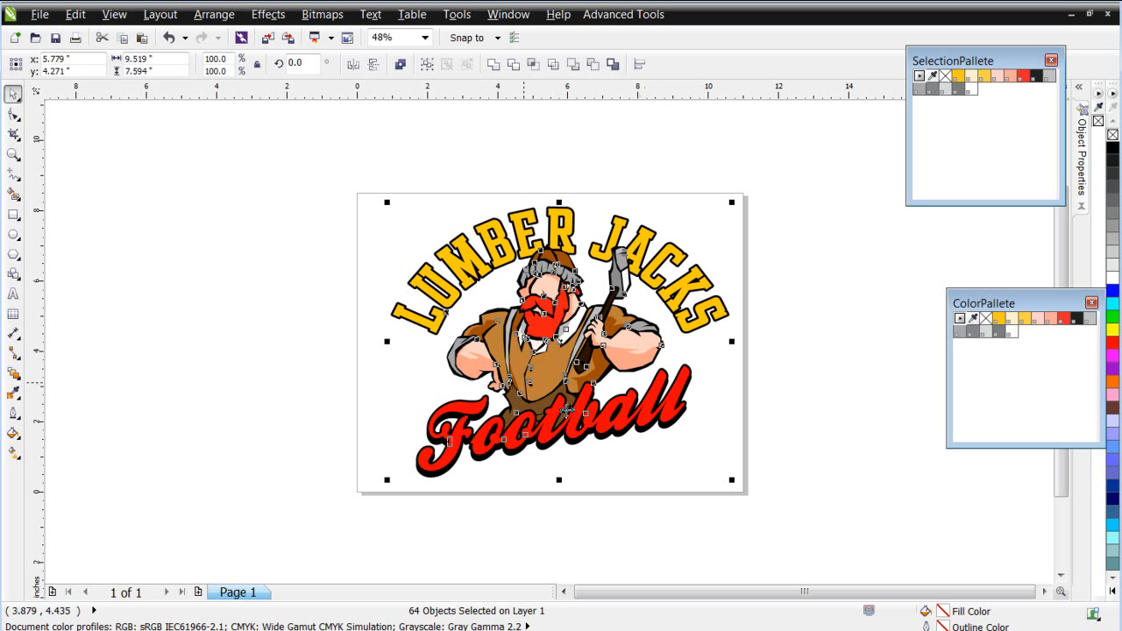
Duplicate Page 1 after itself, copying its layers and their contents
right_click(254, 598)
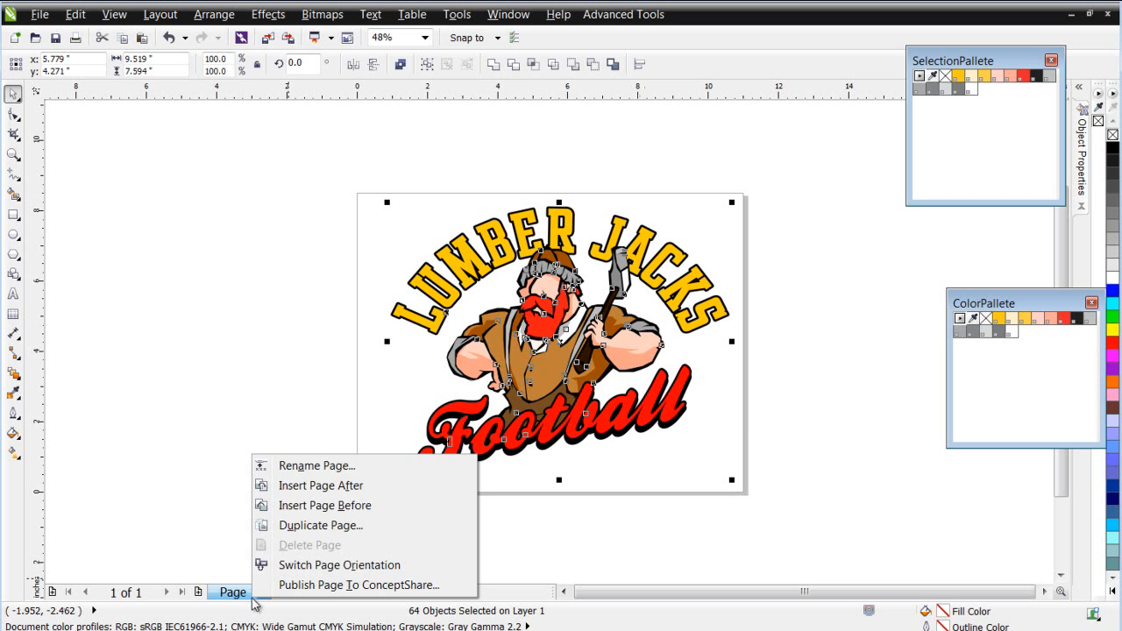
click(320, 529)
click(495, 341)
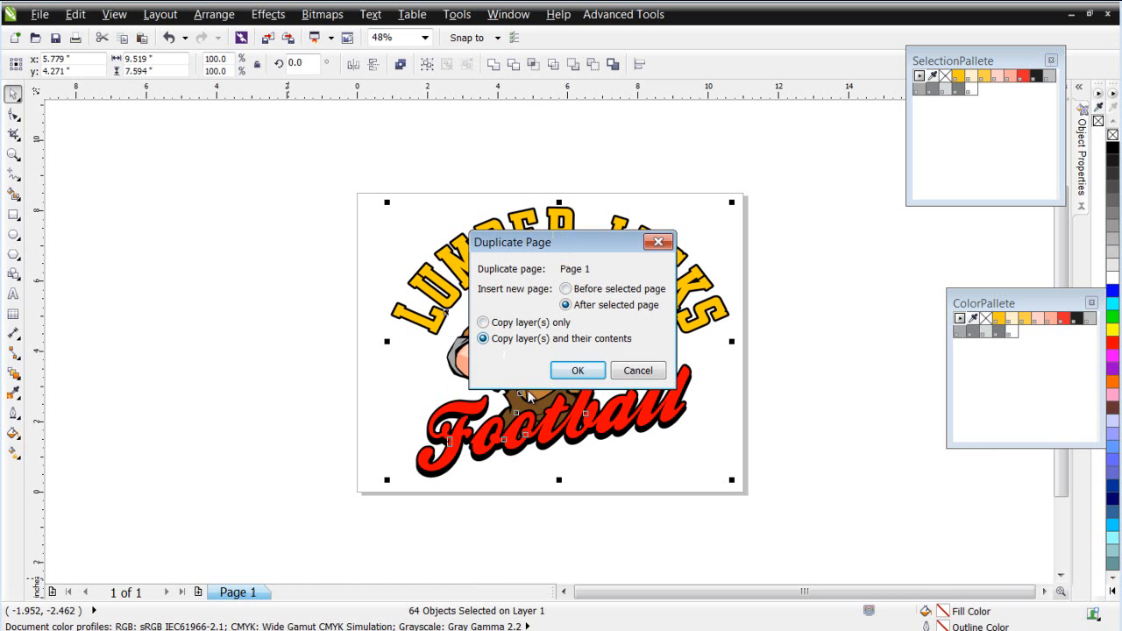
click(578, 370)
Open Simple Seps OverPrint 1 and create a selection palette from all logo objects on Page 2
drag(325, 172, 741, 484)
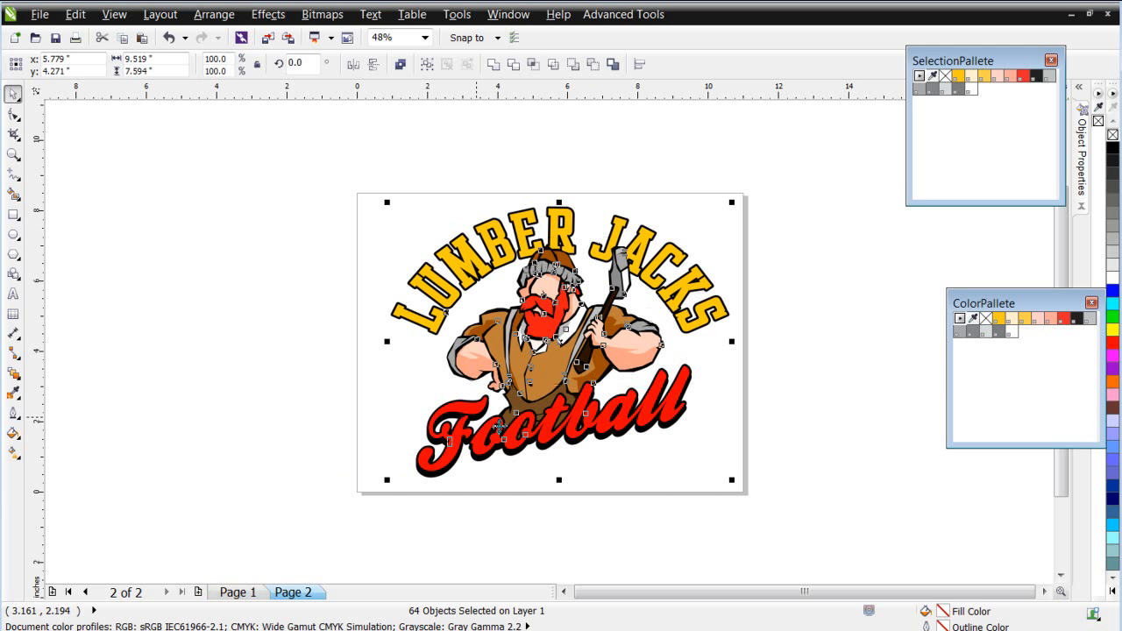
click(632, 14)
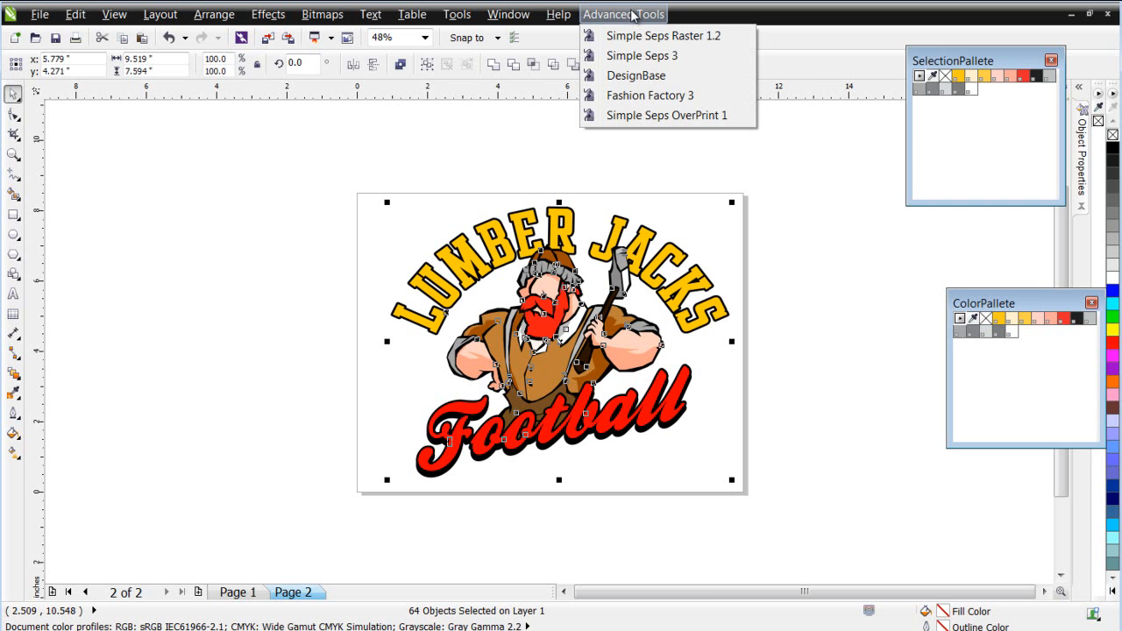
click(666, 115)
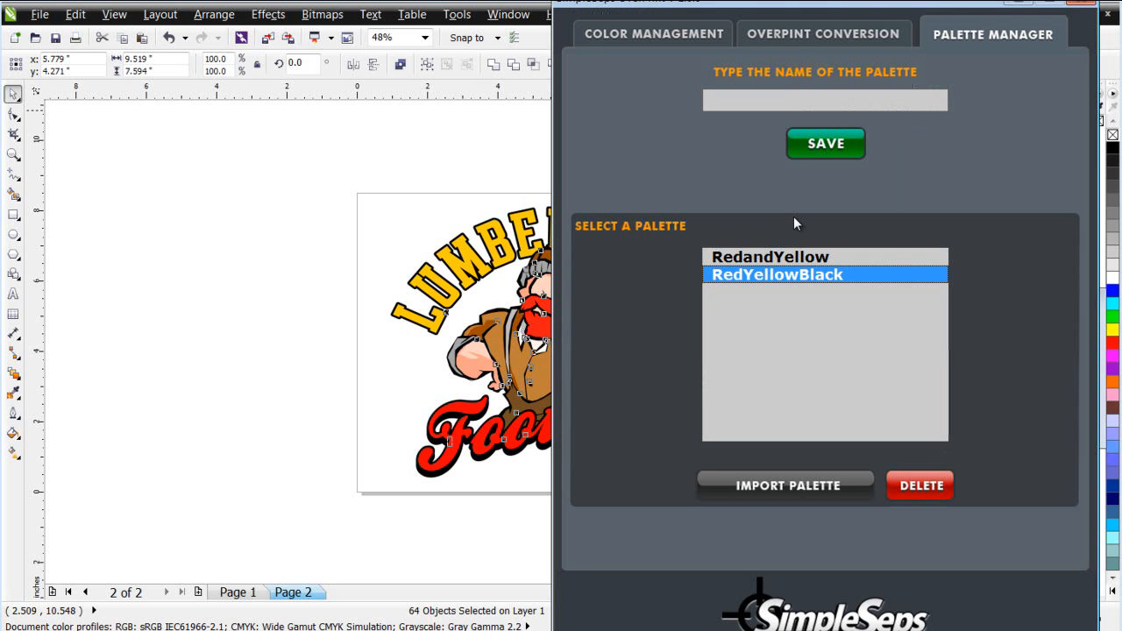
drag(842, 5, 868, 3)
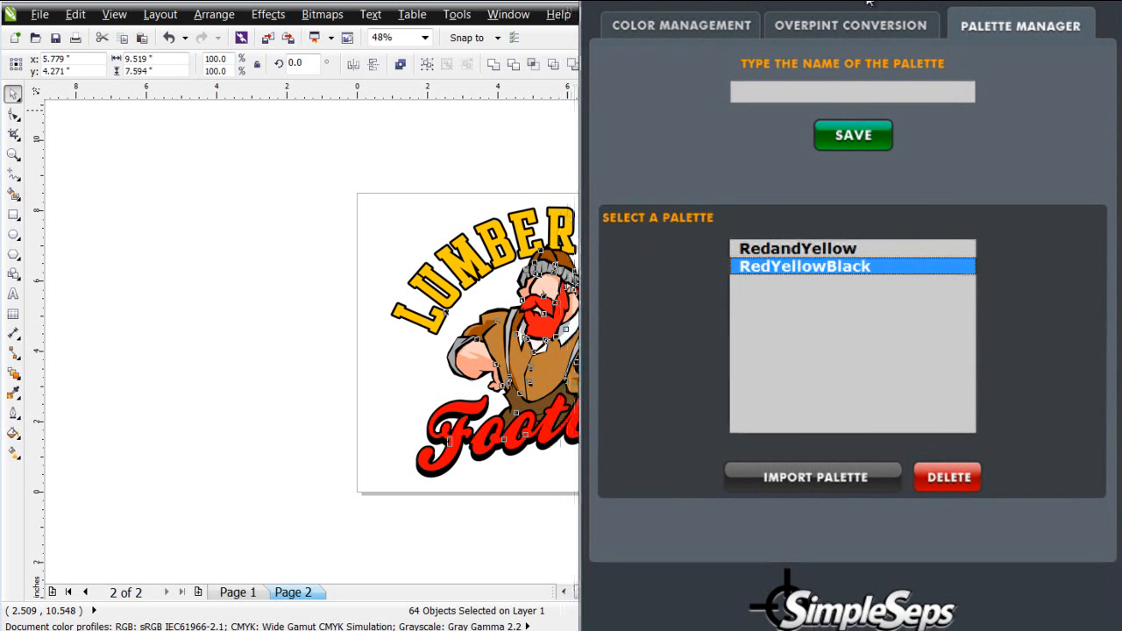
click(707, 26)
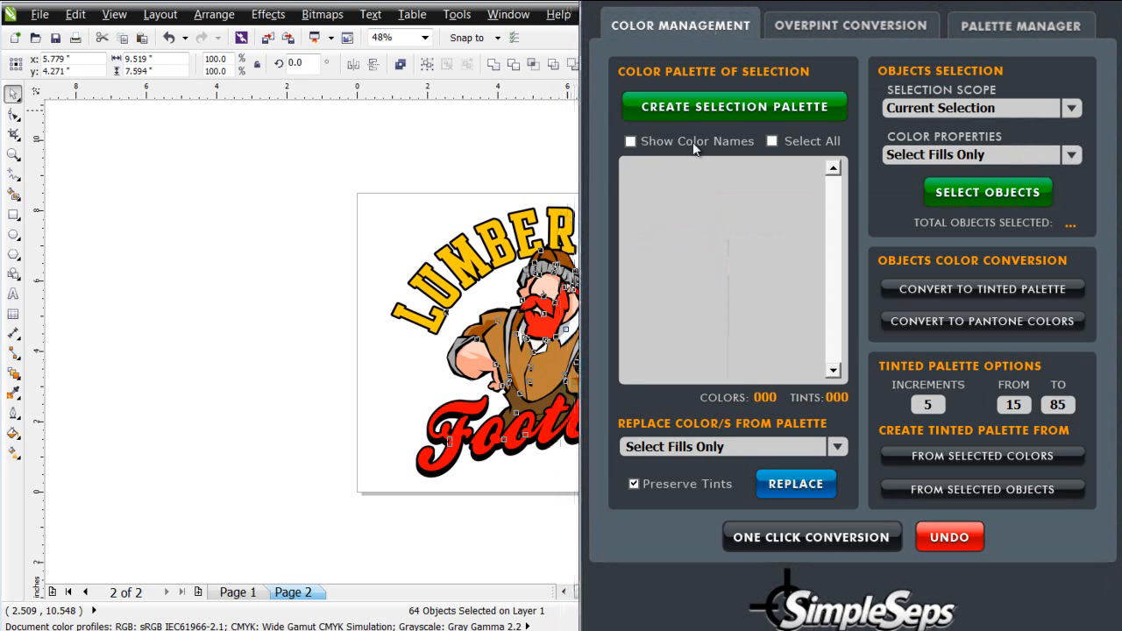
click(798, 107)
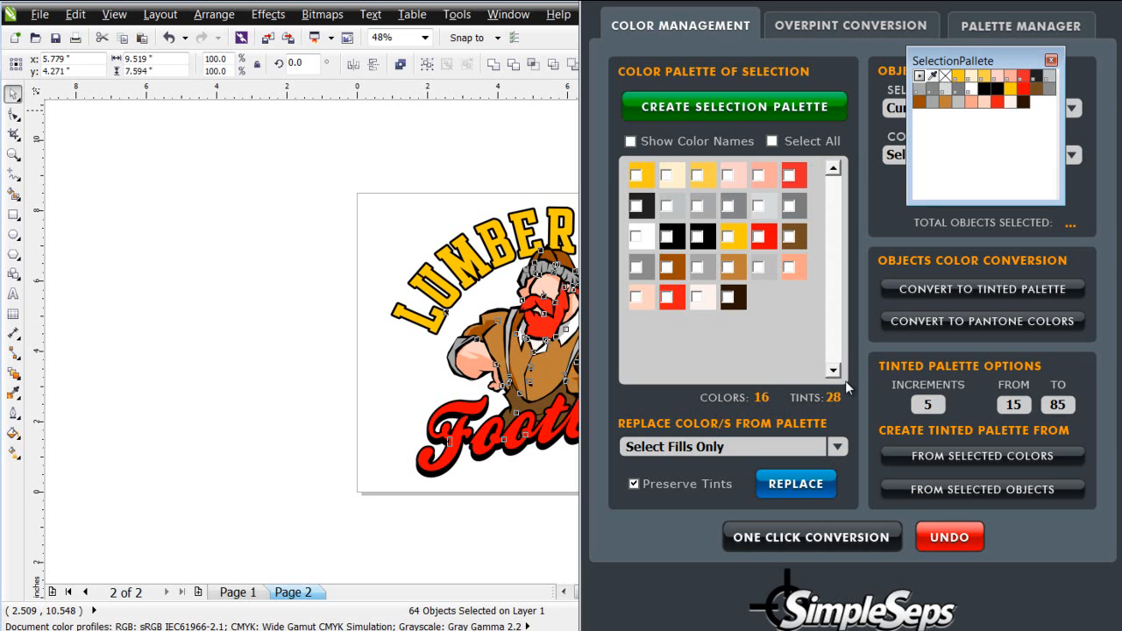
Run One Click Conversion on the logo using the spot yellow, red, black and white plus the orange-brown, tan and dark brown swatches
click(637, 175)
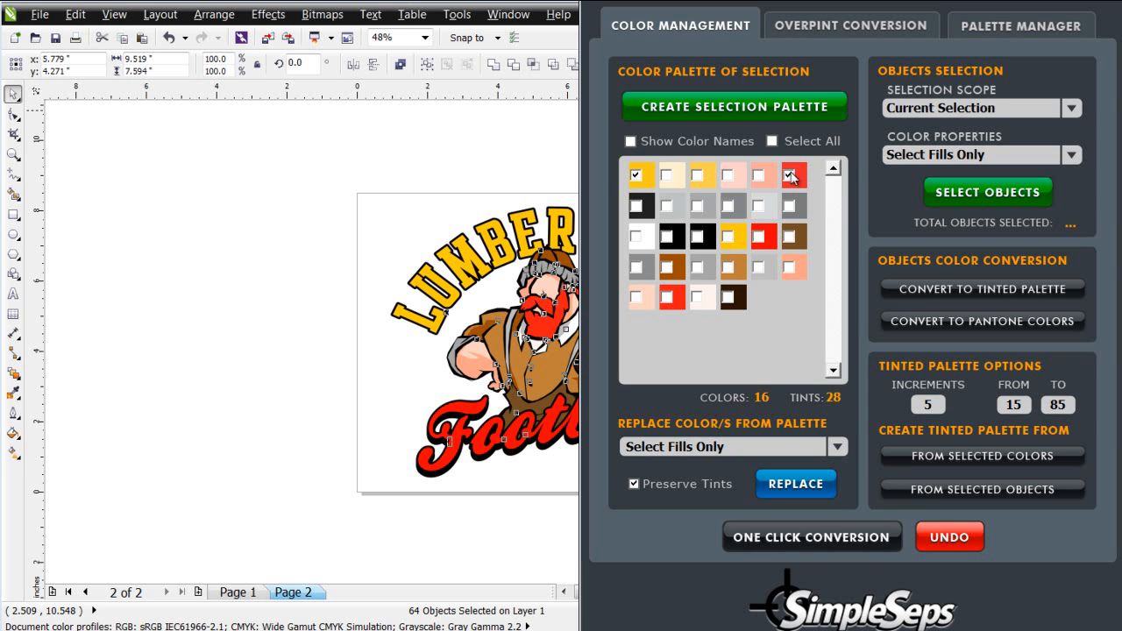
click(633, 236)
click(637, 207)
click(668, 267)
click(726, 270)
click(792, 239)
click(828, 542)
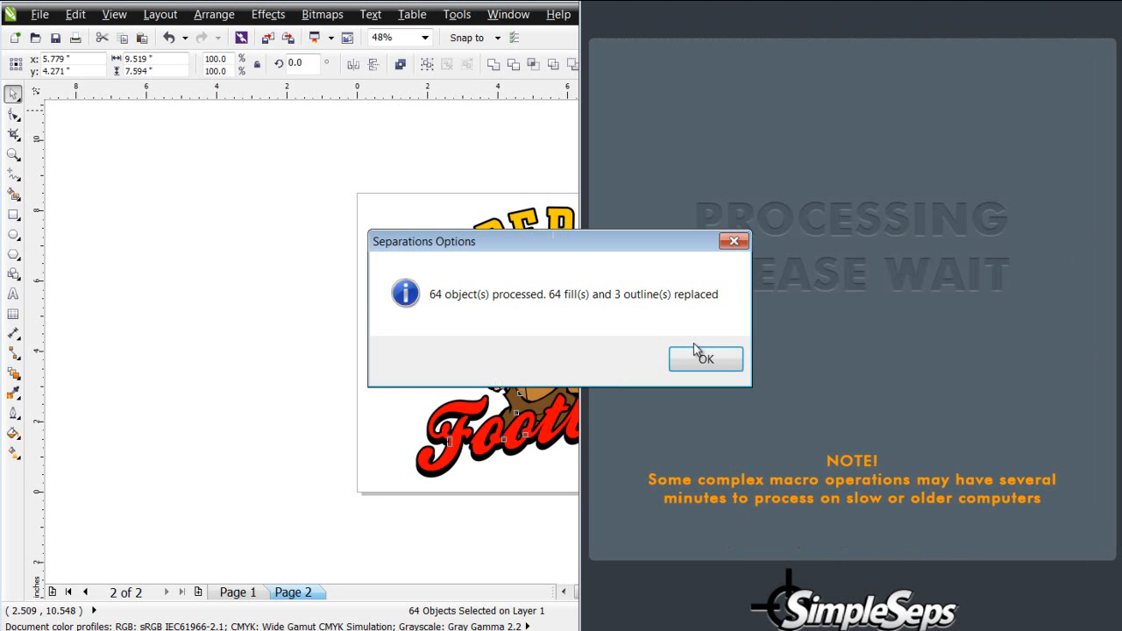
click(702, 357)
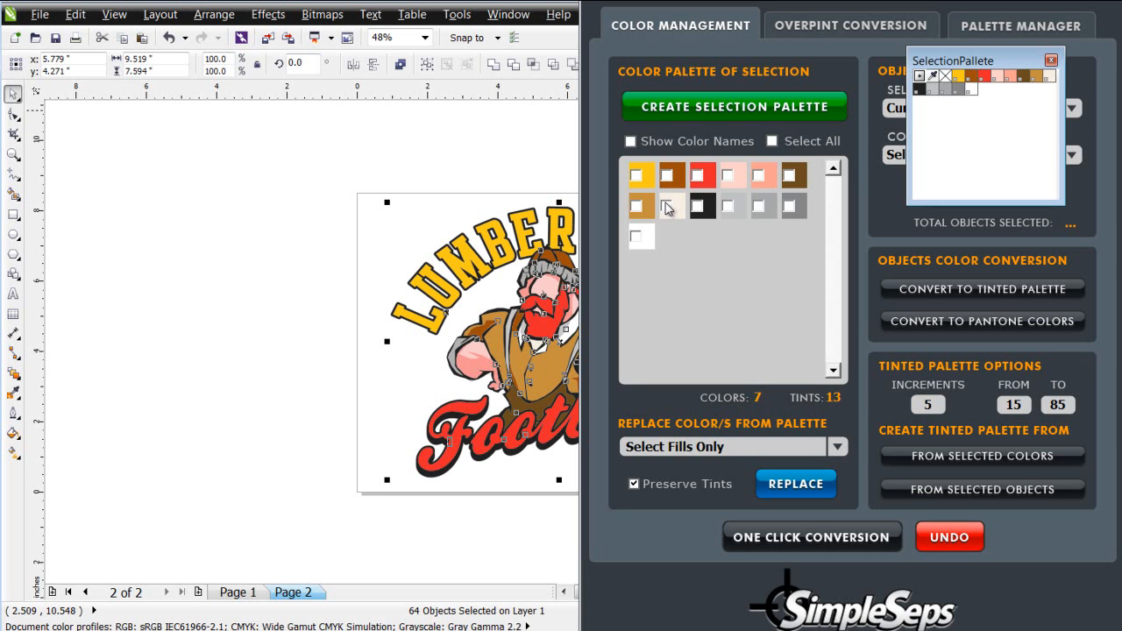
Show the palette's color names and select the objects filled with the 15% tint of PANTONE 7510 C
click(632, 141)
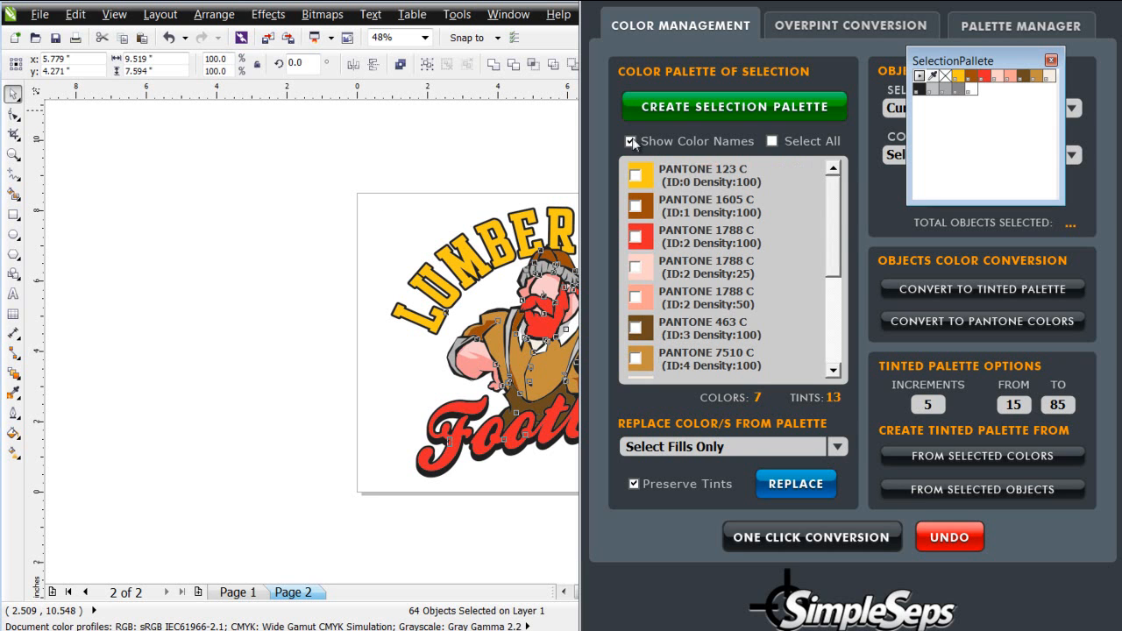
drag(833, 235, 862, 285)
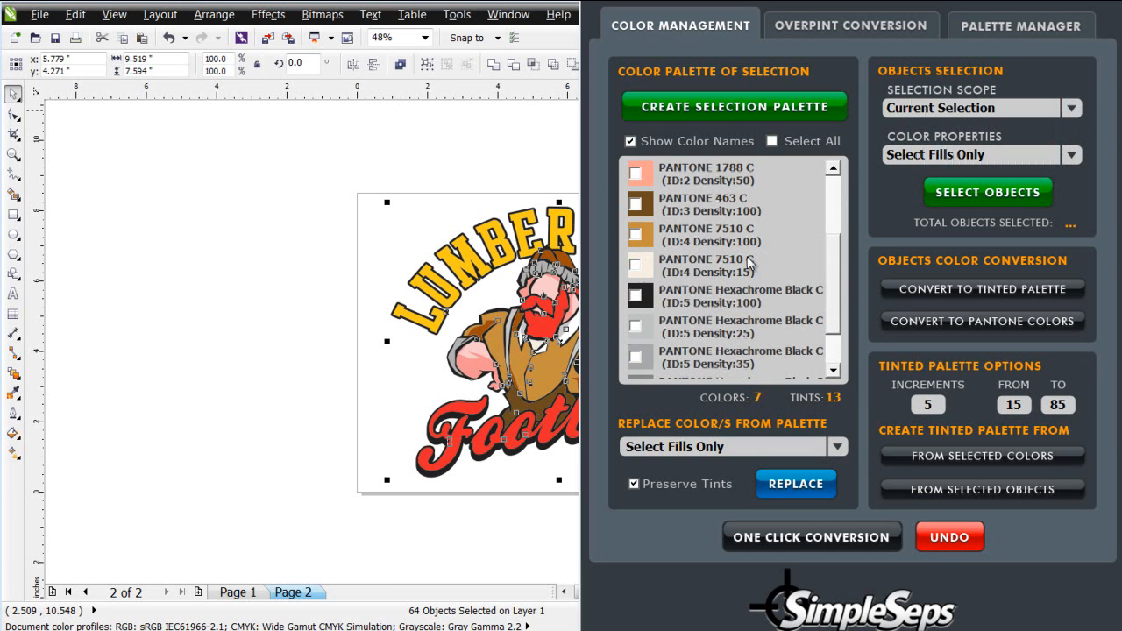
click(636, 266)
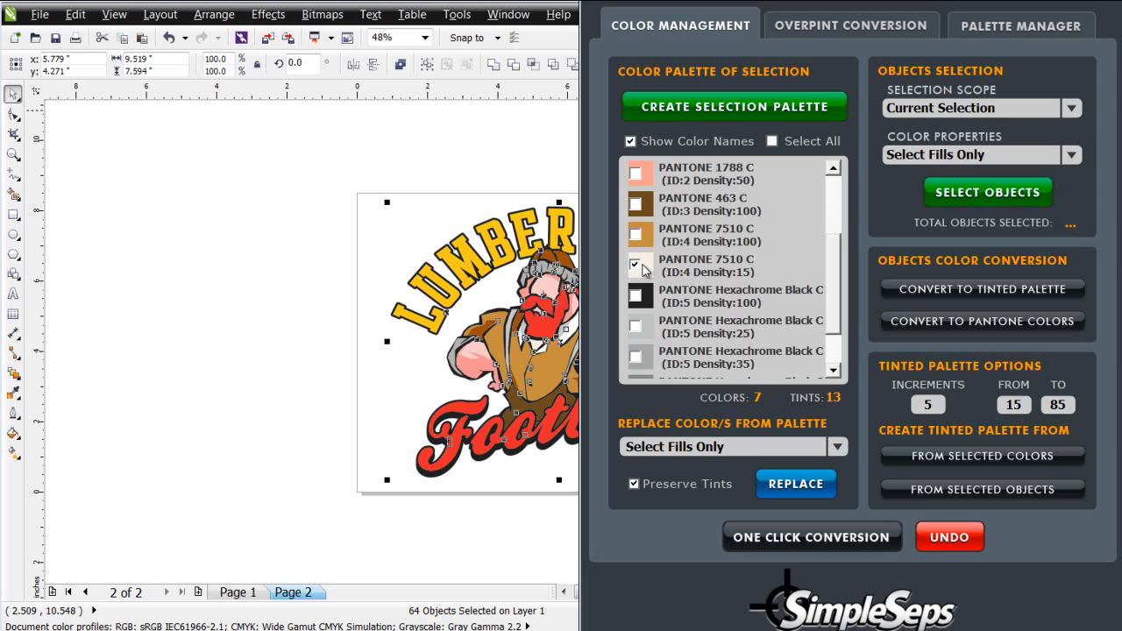
click(991, 192)
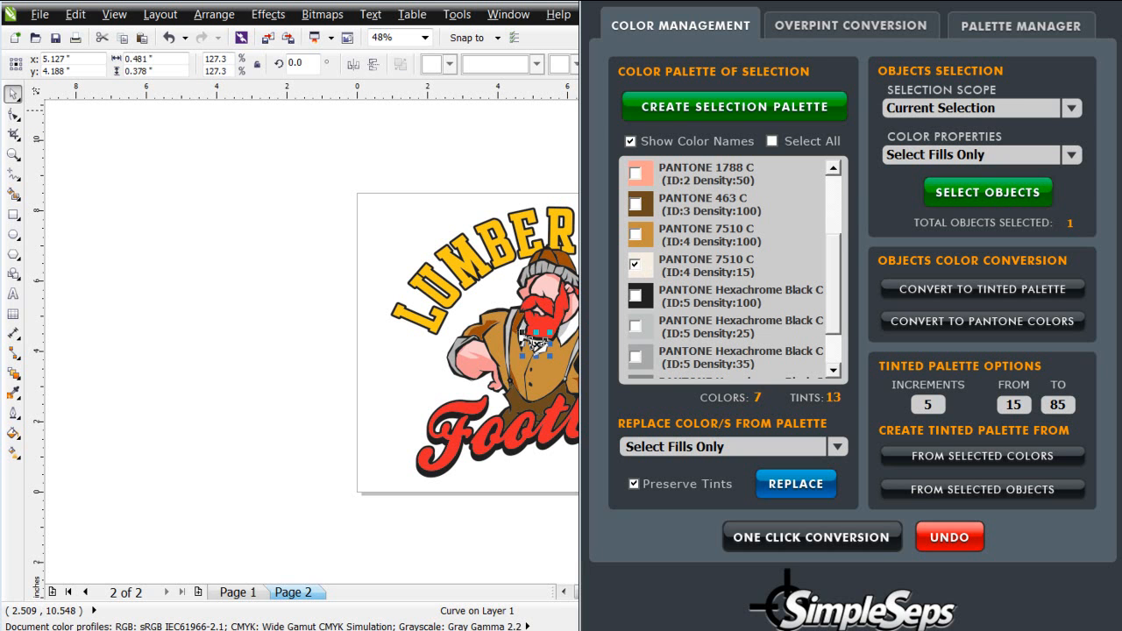
Fill the selected shirt collar object with white from ColorPallete and uncheck the 15% PANTONE 7510 C tint
drag(1006, 0, 564, 59)
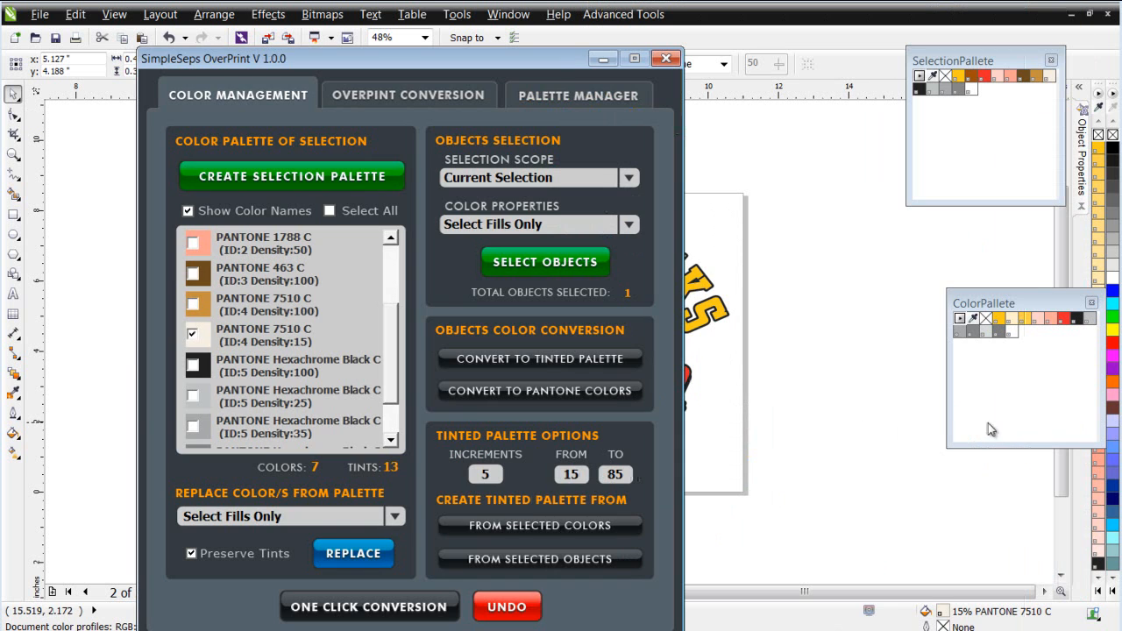
click(1013, 332)
drag(399, 66, 844, 6)
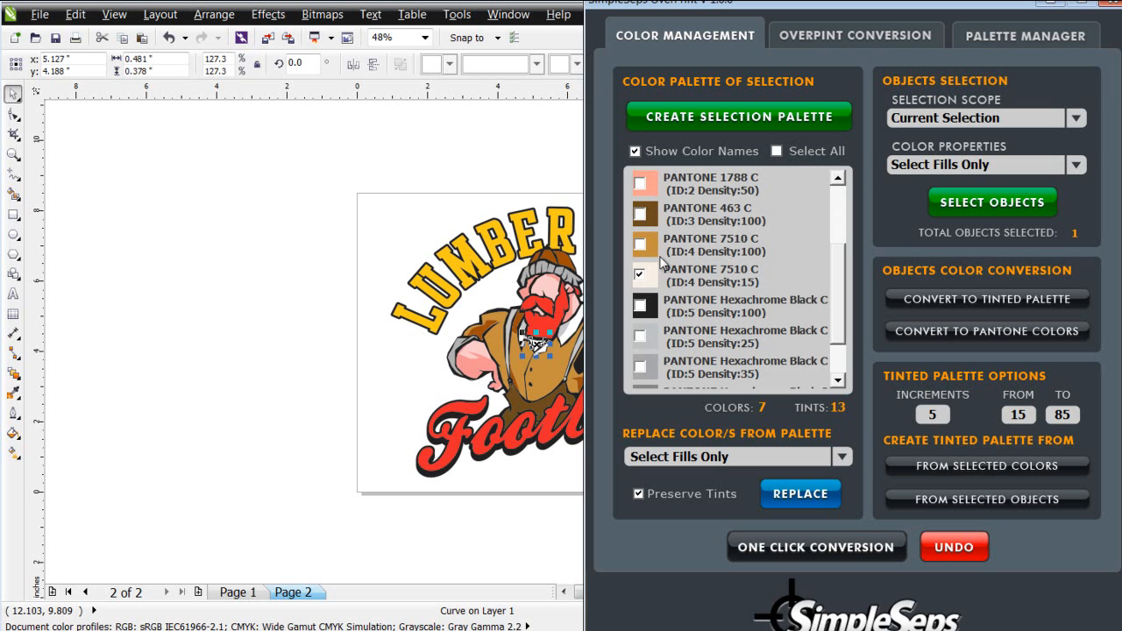
click(649, 277)
Reselect all logo objects, rebuild the selection palette and review its named colors from the beginning
click(534, 346)
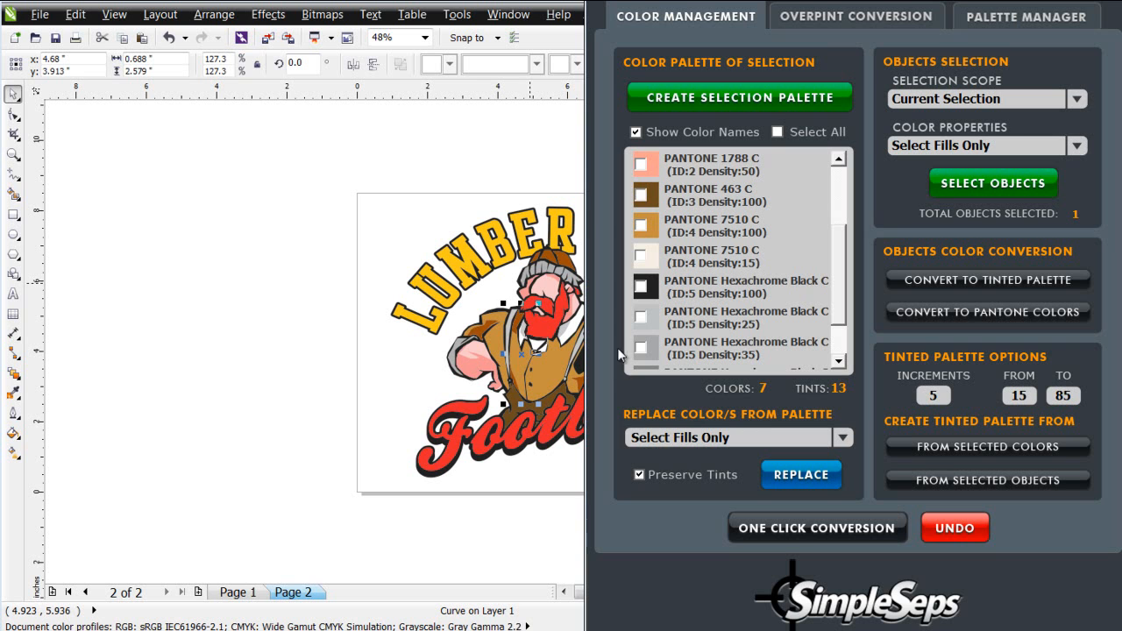
drag(340, 180, 882, 546)
click(738, 97)
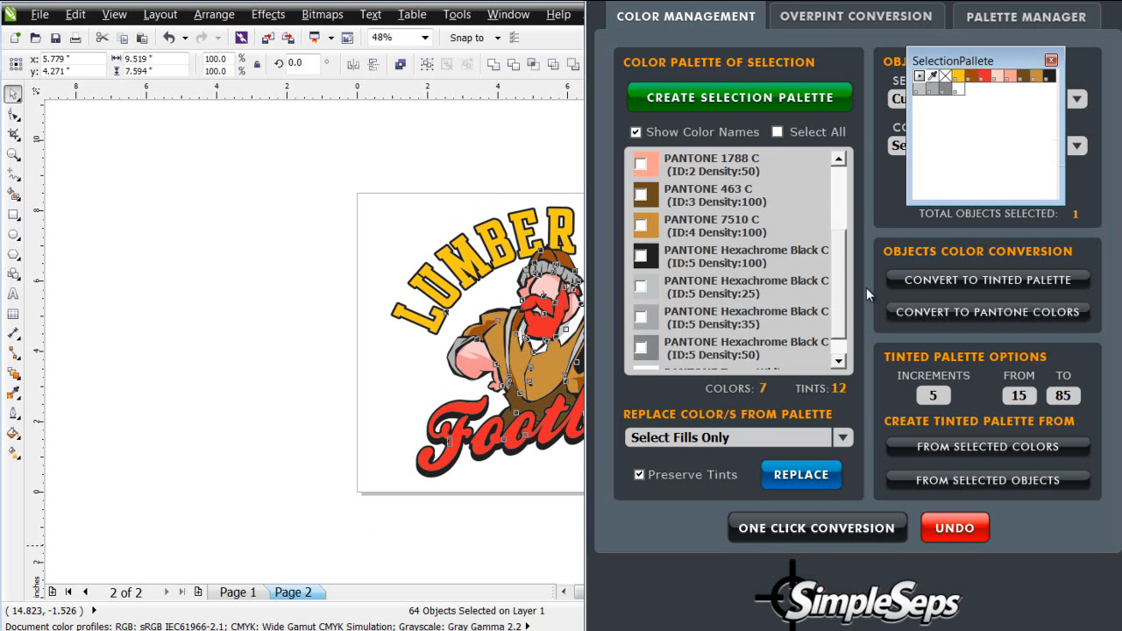
drag(845, 289, 840, 224)
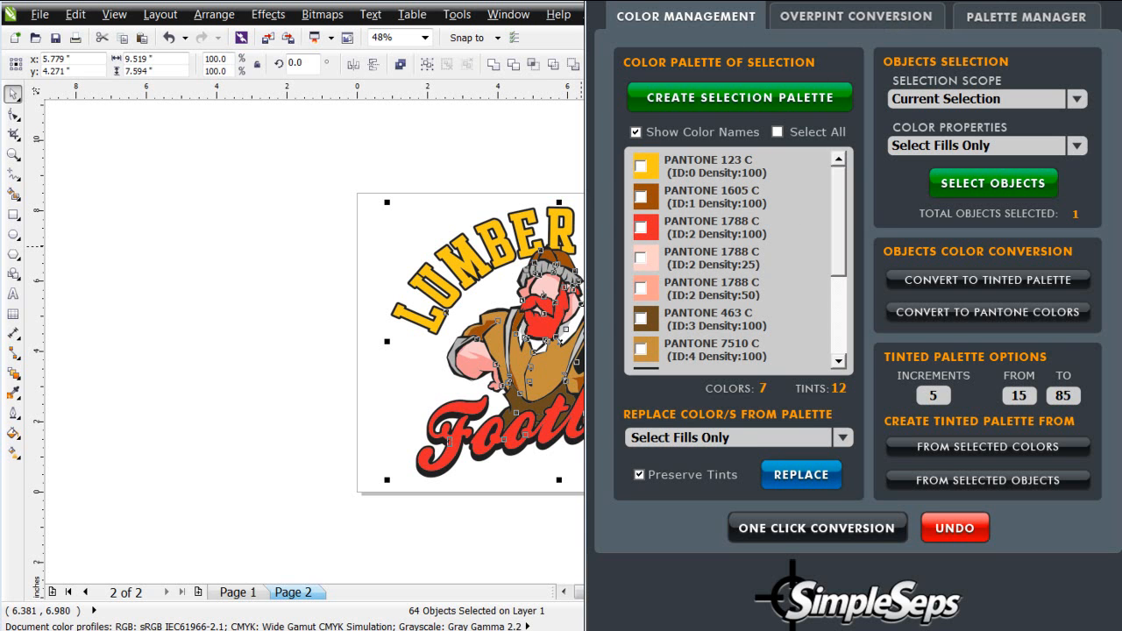
Create a selection palette of the logo for overprint conversion and move the ColorPallete window onto the empty canvas beside the logo
click(893, 17)
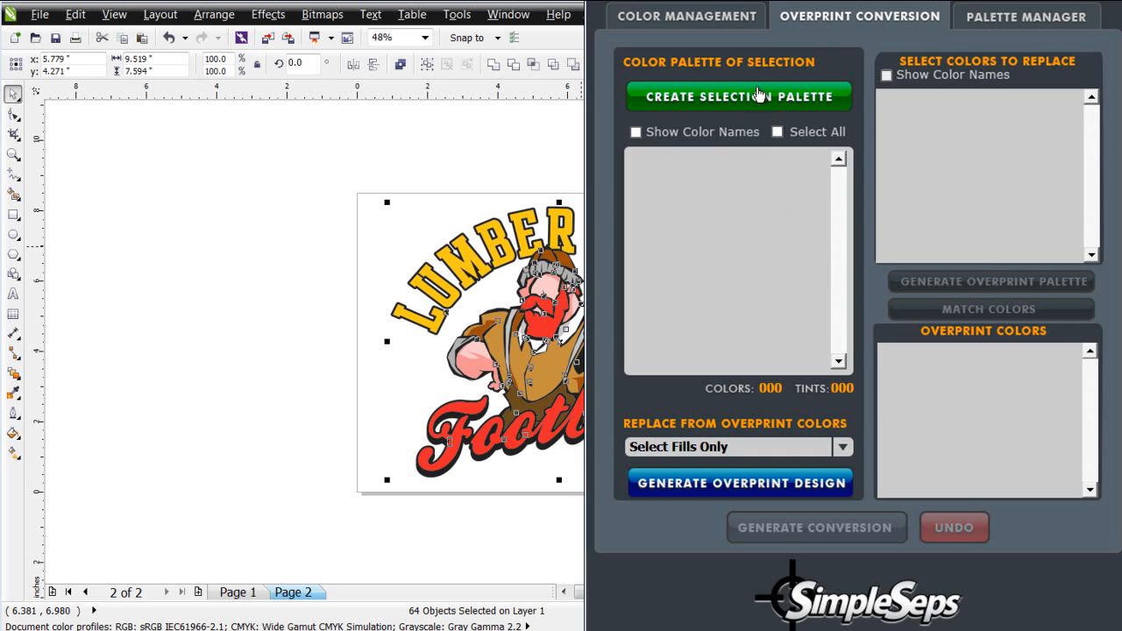
click(732, 98)
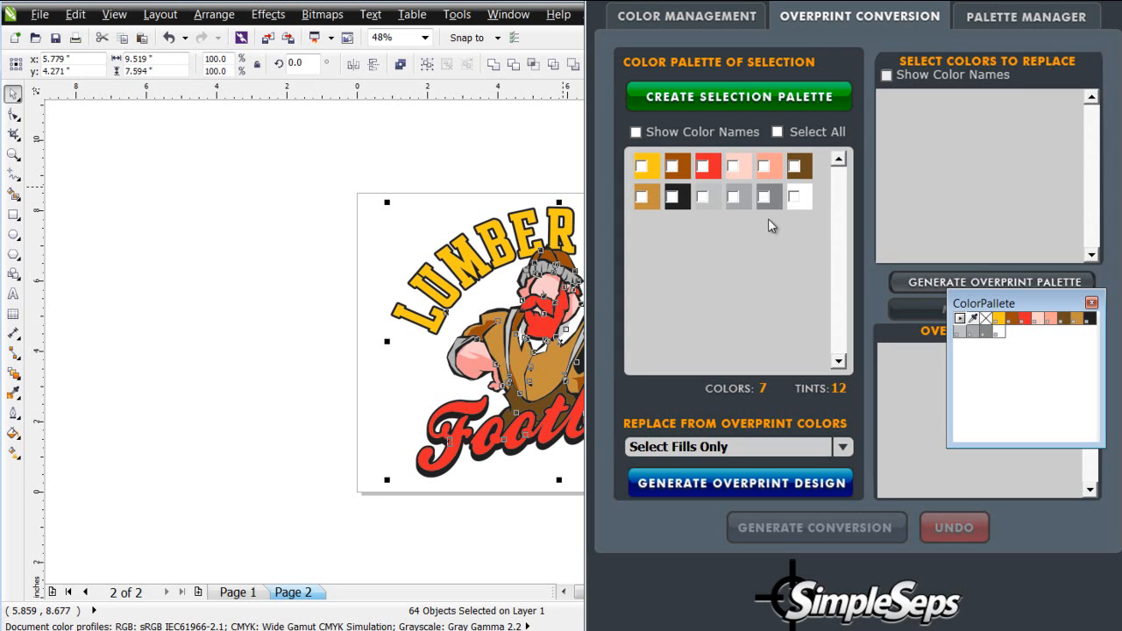
drag(1048, 308, 173, 139)
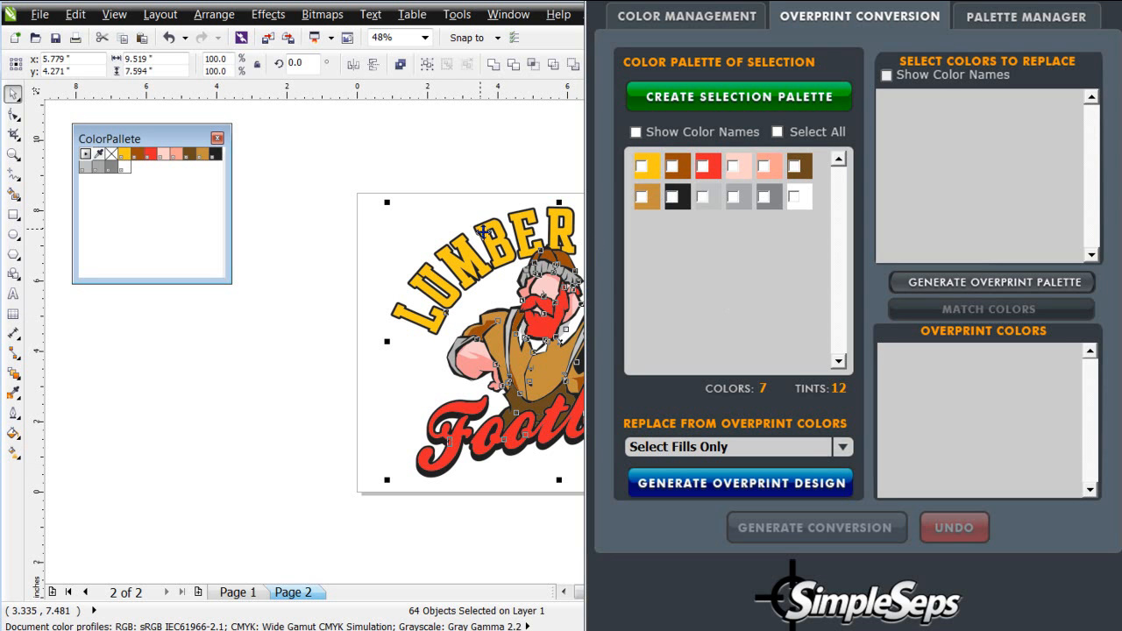
Generate an overprint palette from the yellow, red and black swatches of the selection palette
click(645, 168)
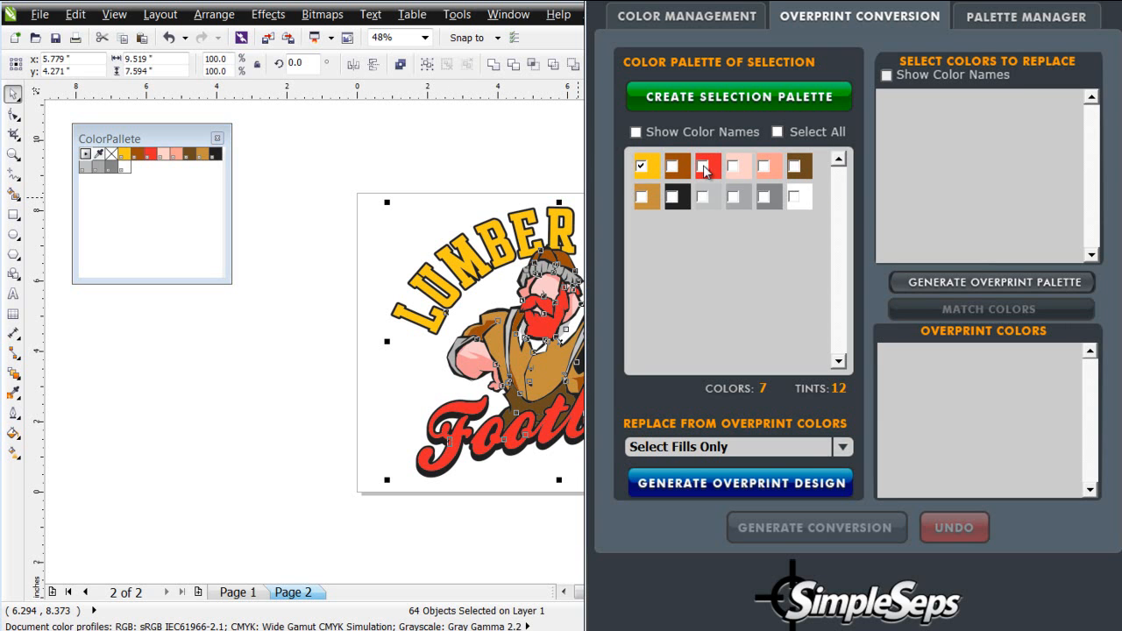
click(674, 198)
click(991, 282)
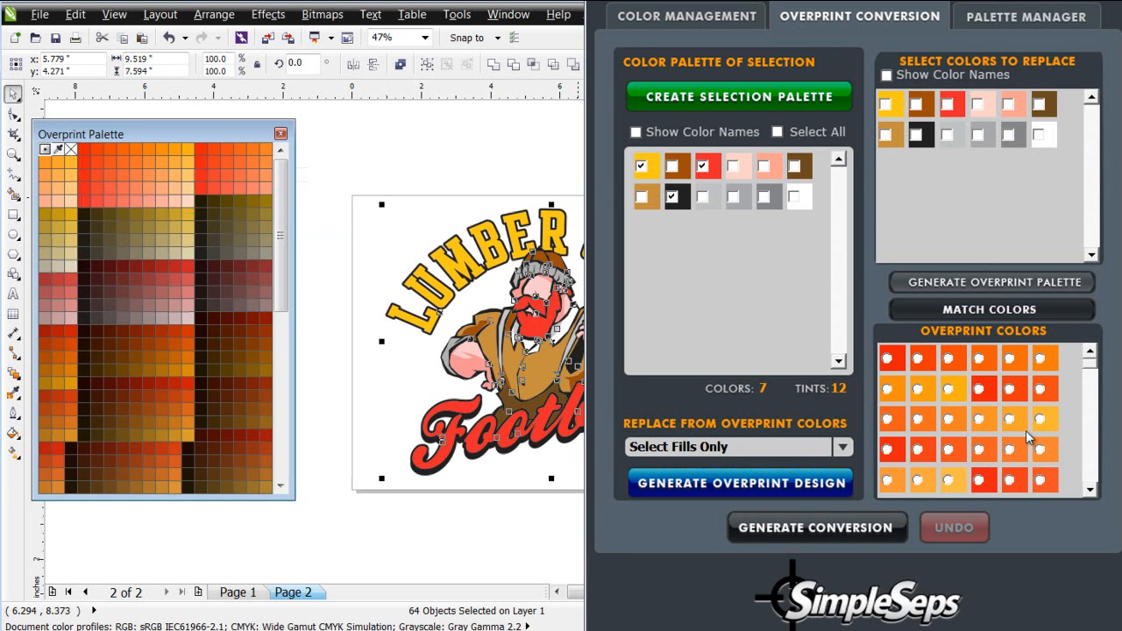
Reposition the Overprint Palette window and examine its blended colors and tints from beginning to end
drag(127, 134, 200, 128)
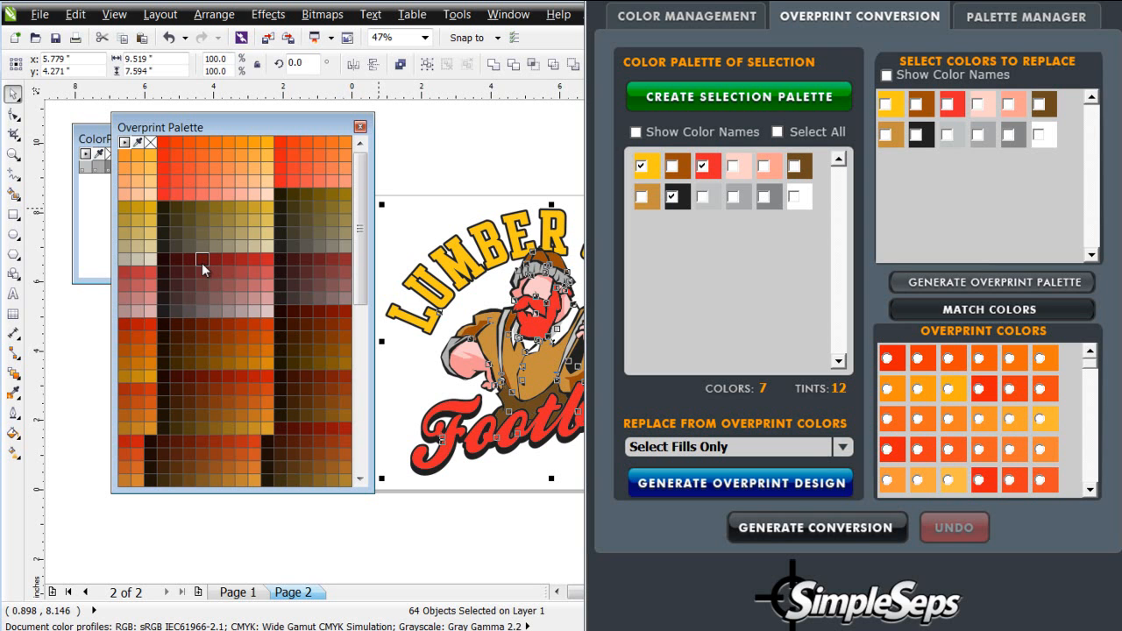
drag(361, 201, 369, 278)
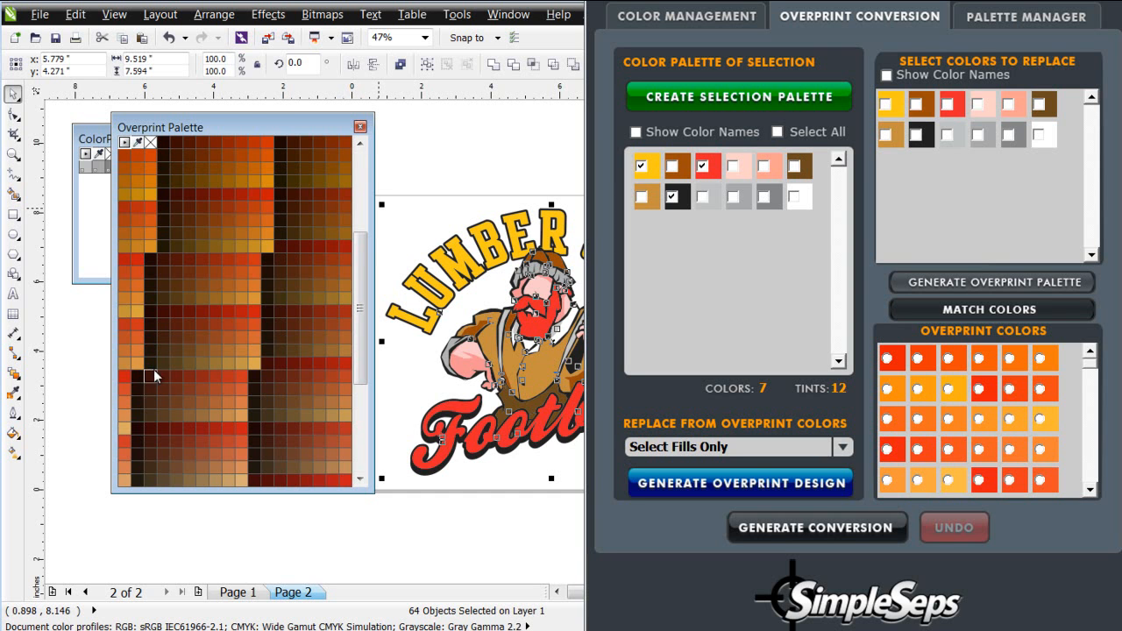
mouse_move(201, 335)
drag(361, 277, 384, 426)
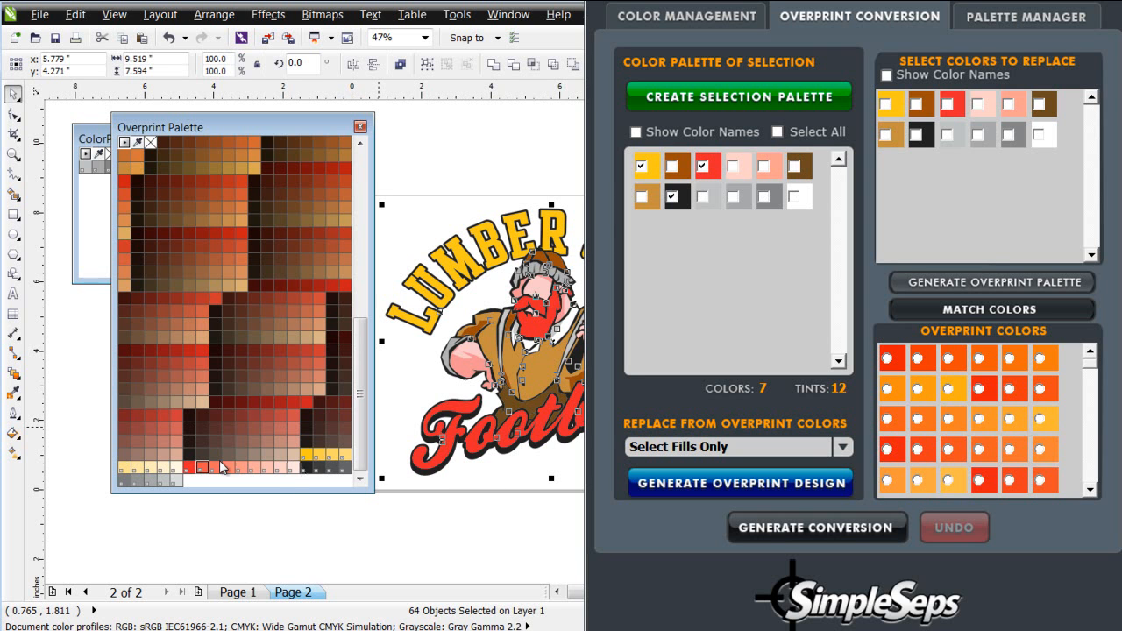
drag(355, 458, 355, 267)
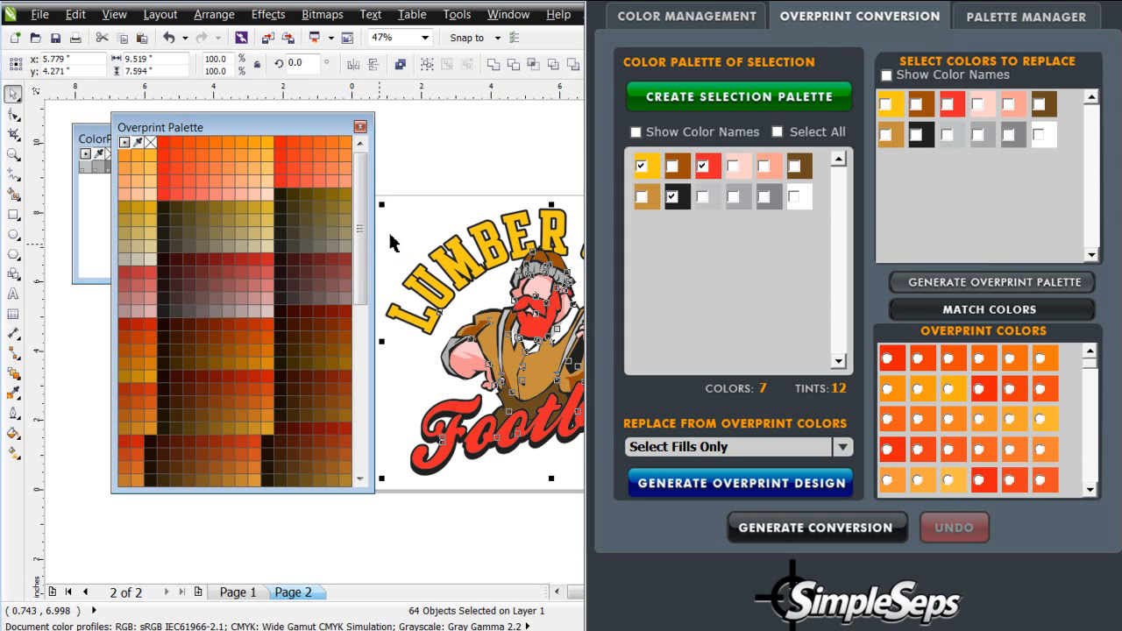
Save the overprint palette under the name LumberJacksRedYellowBlack and select it in the list of saved palettes
click(1021, 20)
click(797, 88)
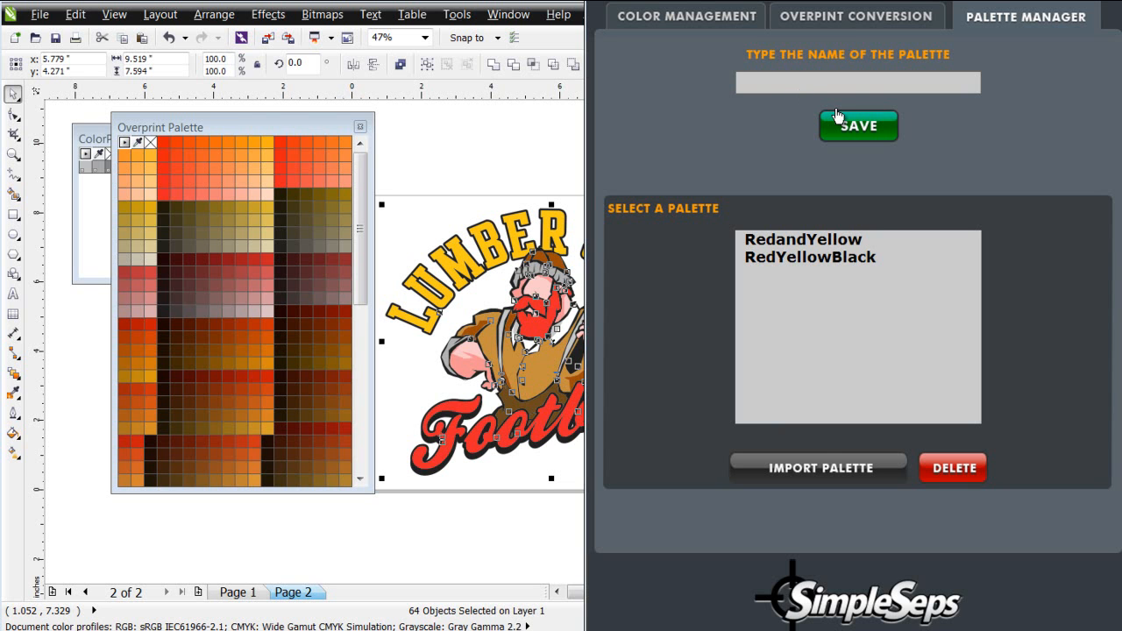
text(LumberJacks)
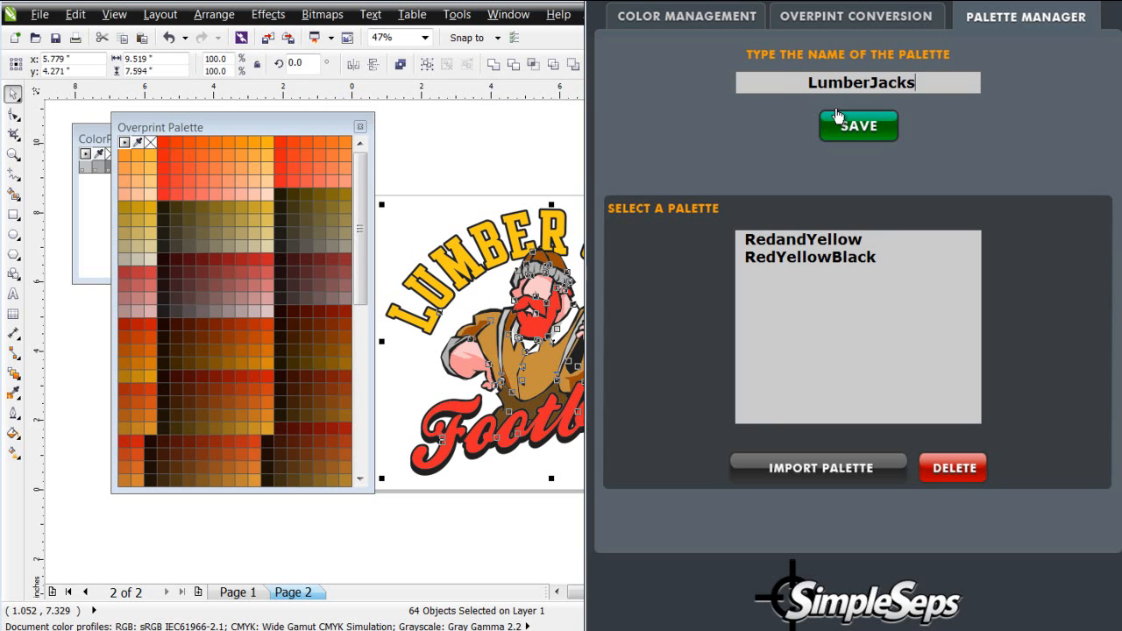
text(RedY)
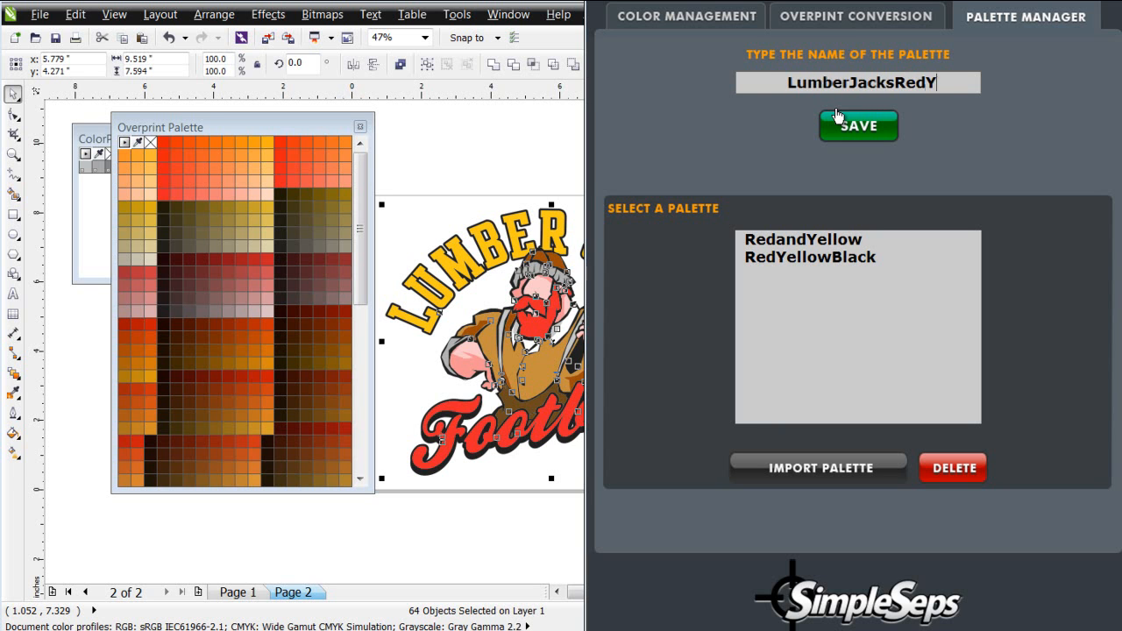
text(ellowBlack)
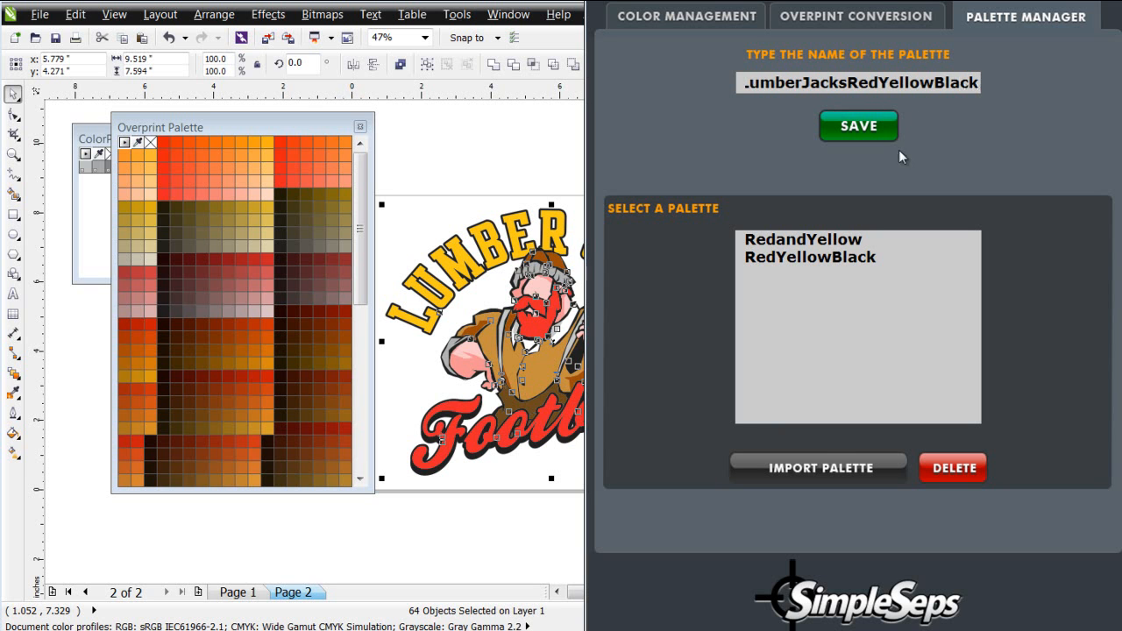
click(860, 127)
click(672, 365)
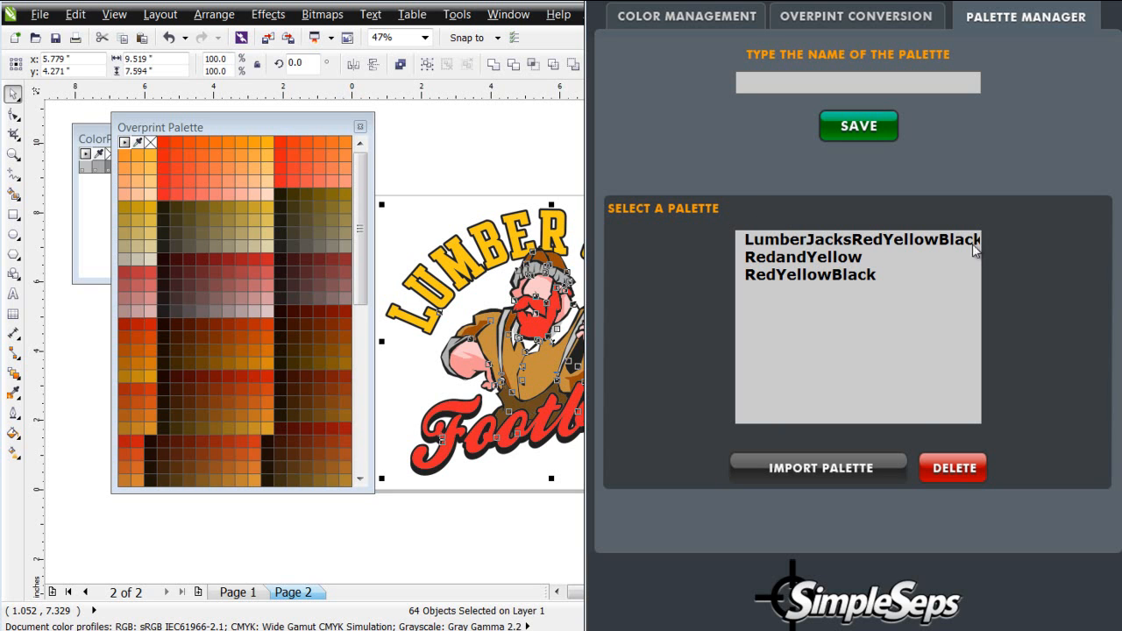
click(845, 241)
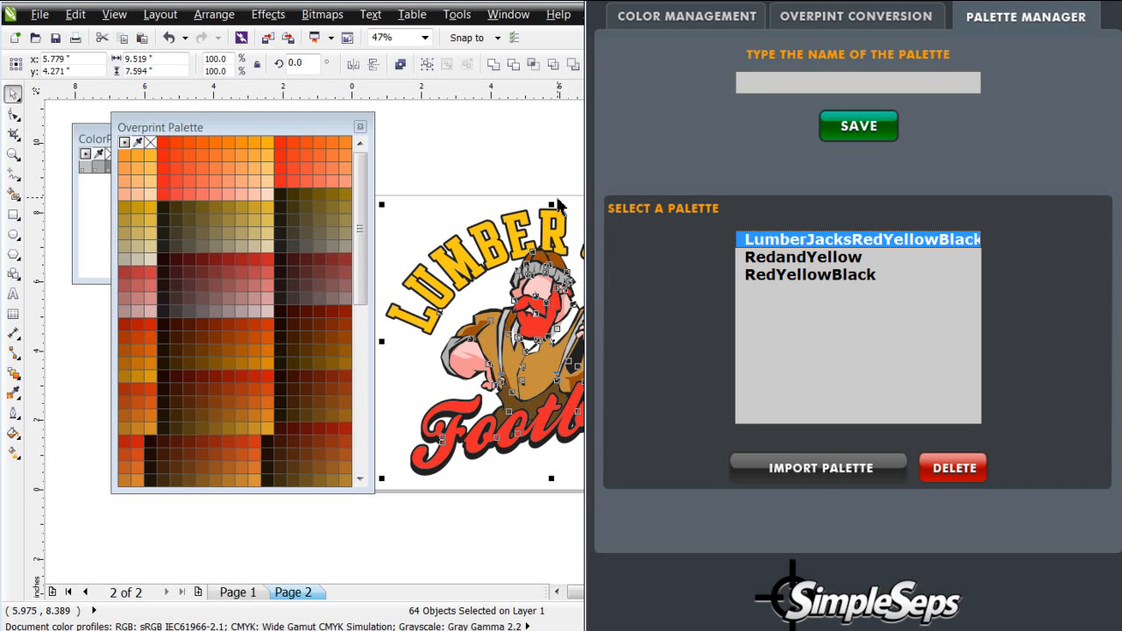
Return to Color Management, move the Overprint Palette and ColorPallete windows off the logo, and enlarge the logo view to 80%
click(852, 20)
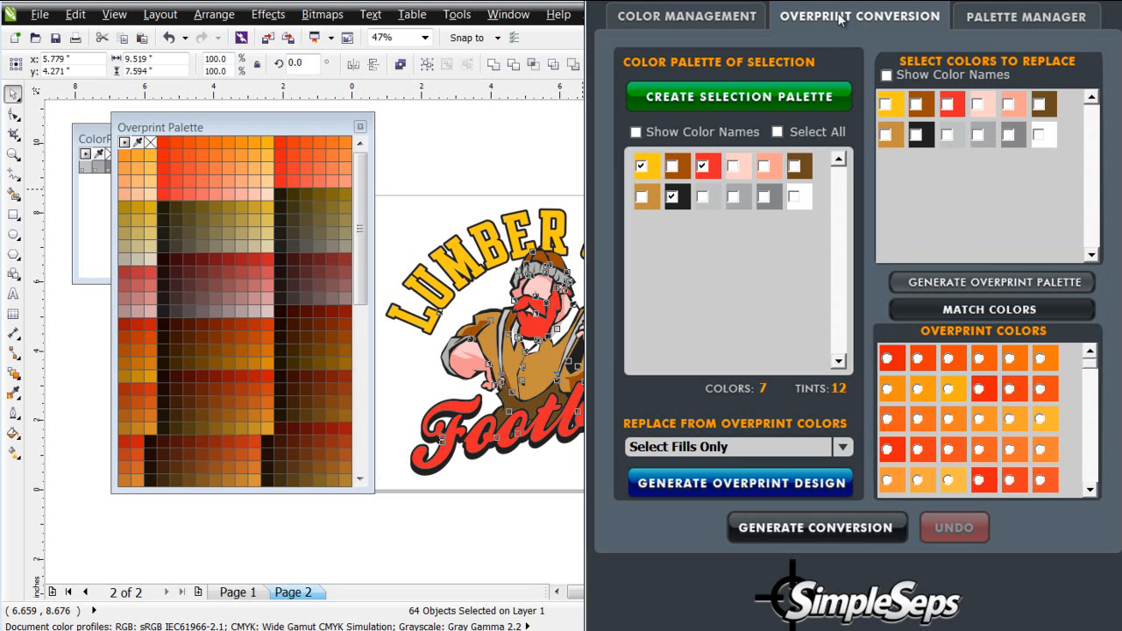
click(668, 19)
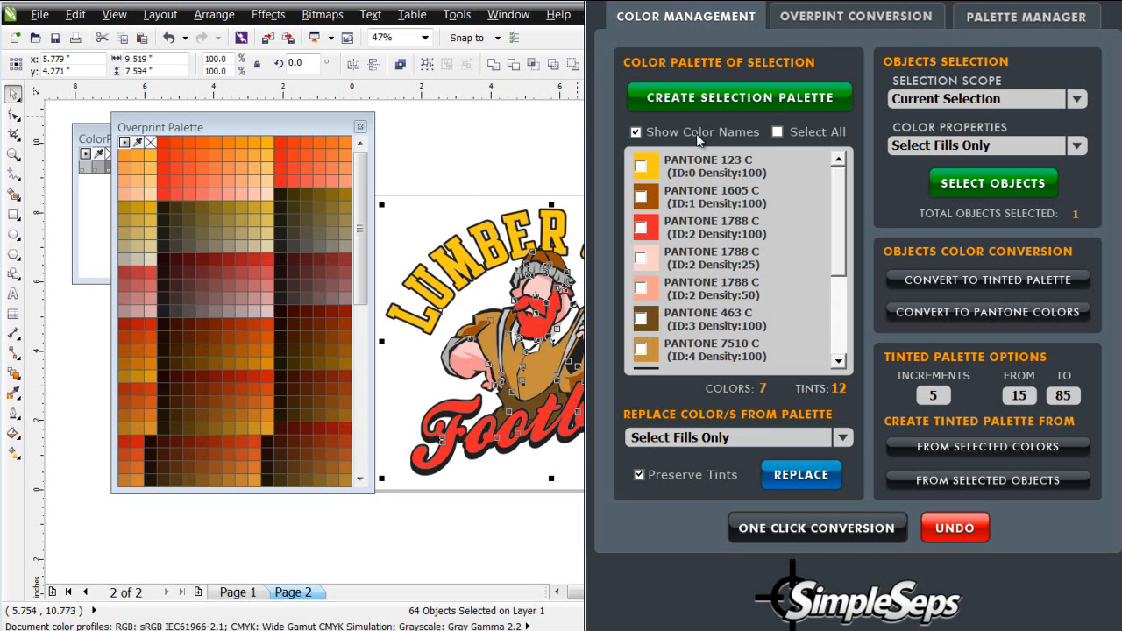
drag(260, 127, 664, 232)
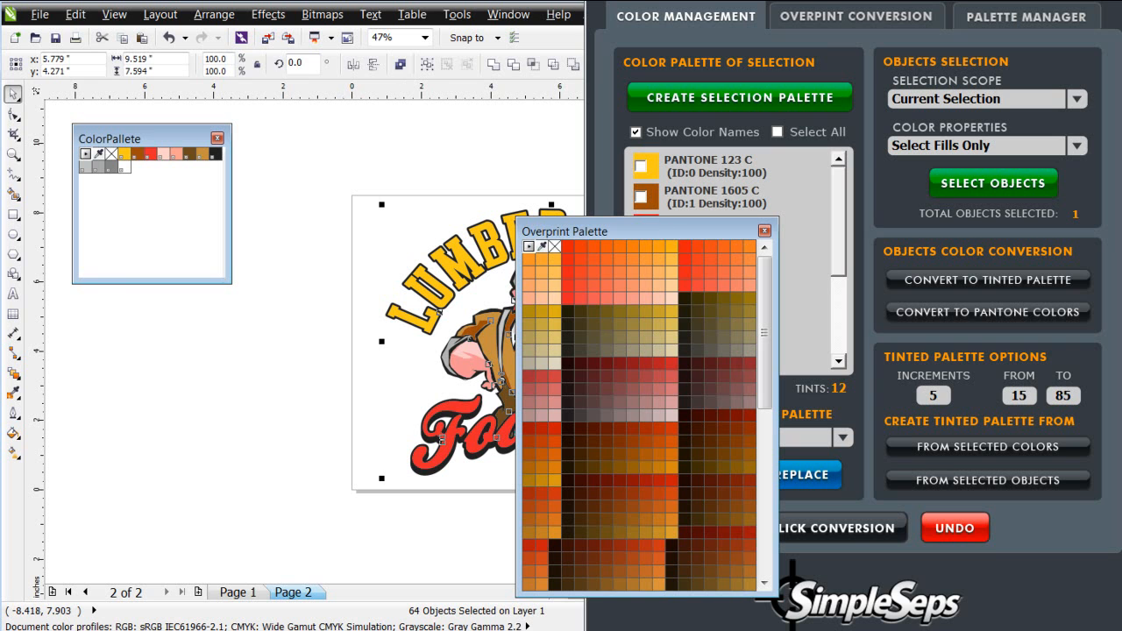
click(12, 155)
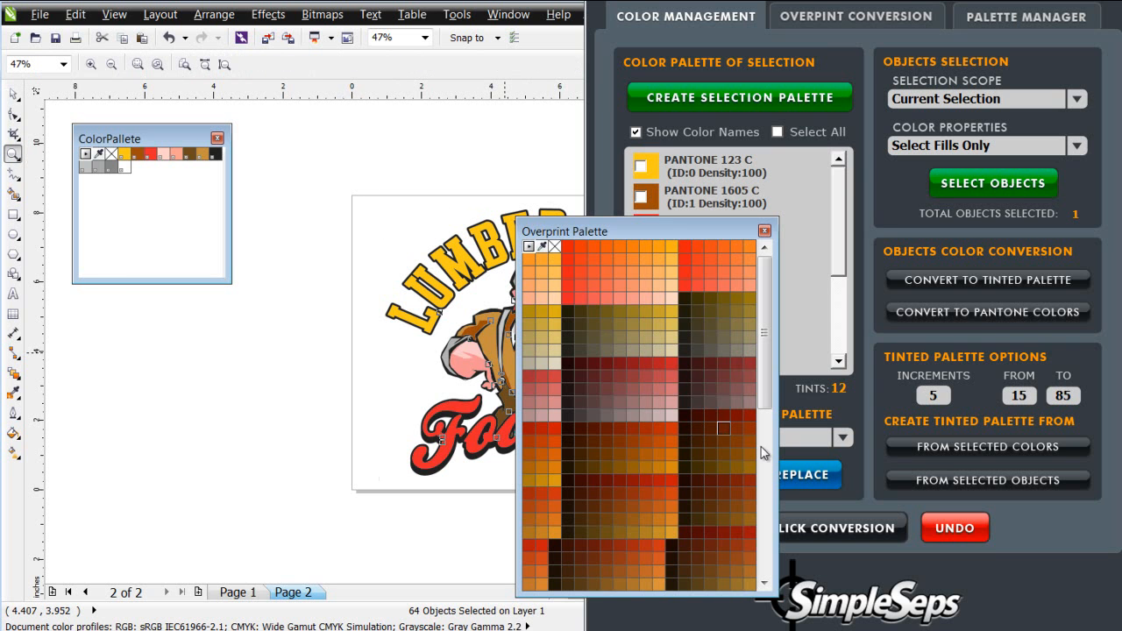
drag(370, 191, 899, 475)
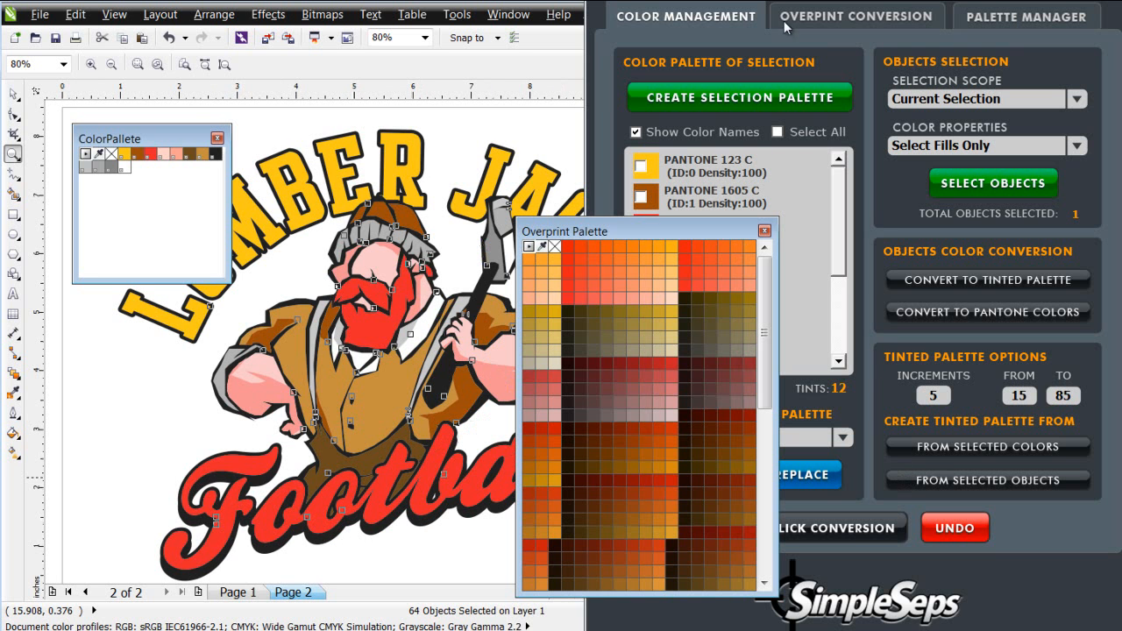
drag(202, 138, 1121, 350)
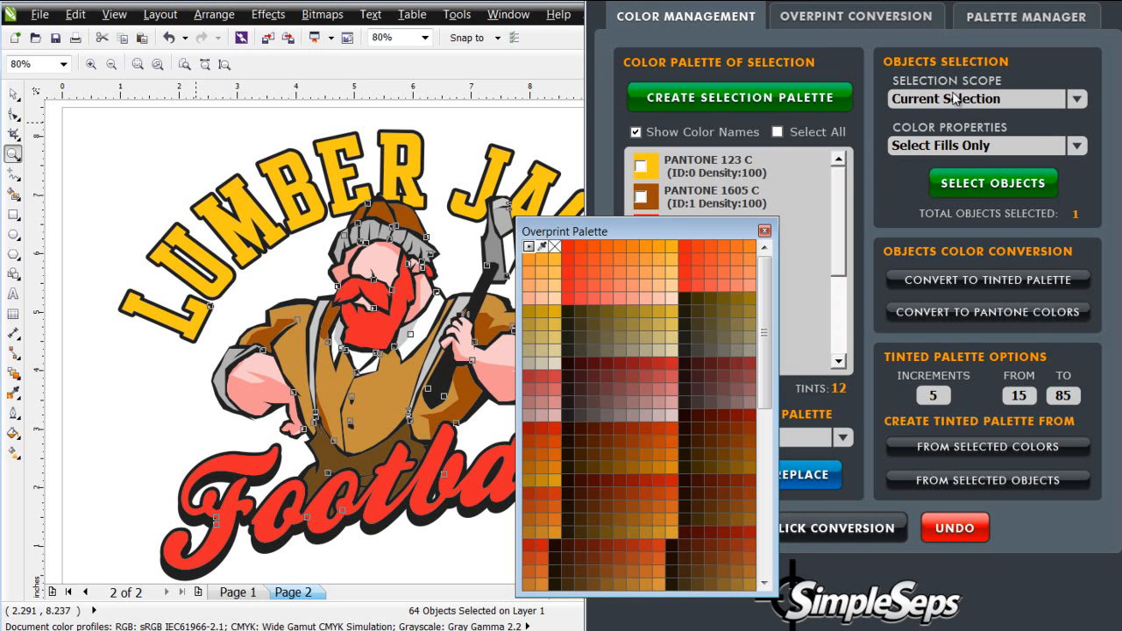
Set the selection scope to Current Page and duplicate Page 2 after itself, copying the layers and their contents
click(1076, 100)
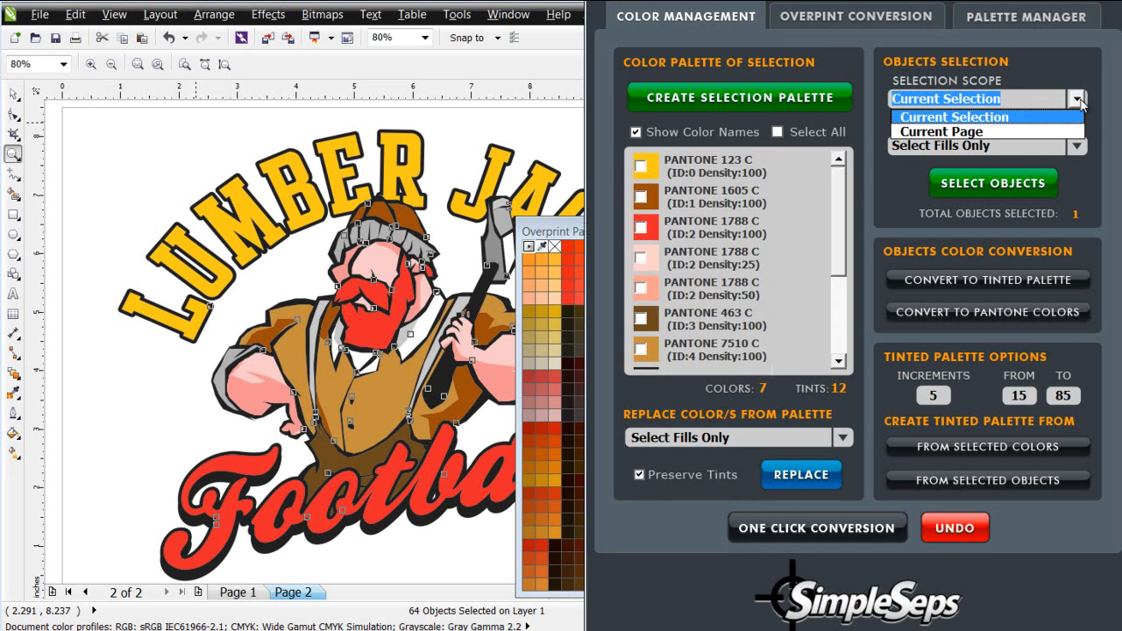
click(1026, 131)
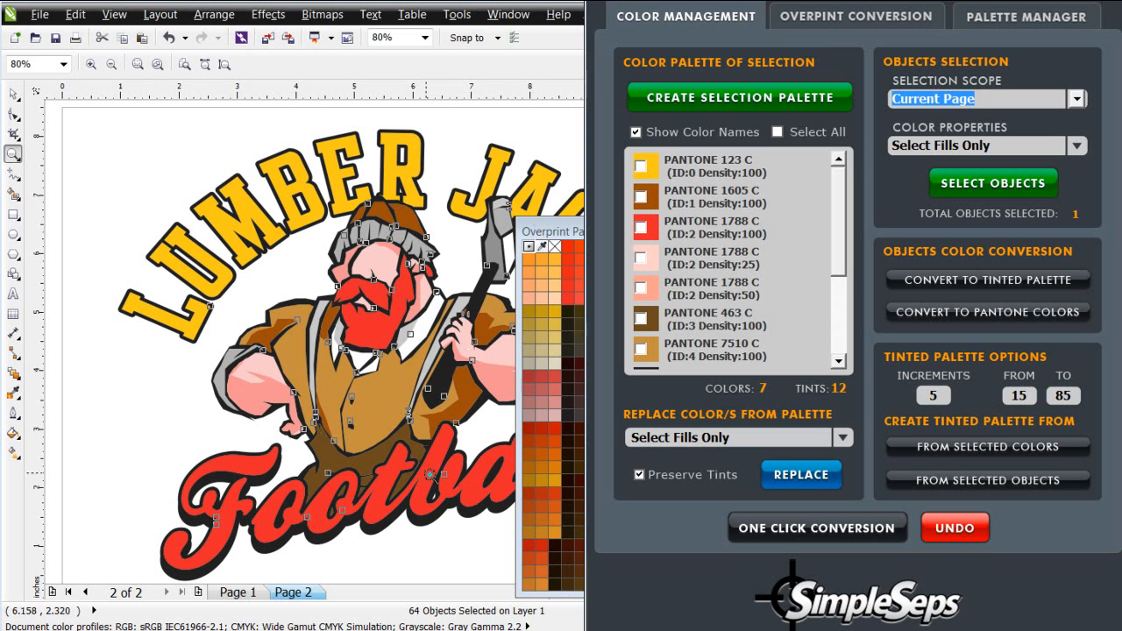
right_click(294, 599)
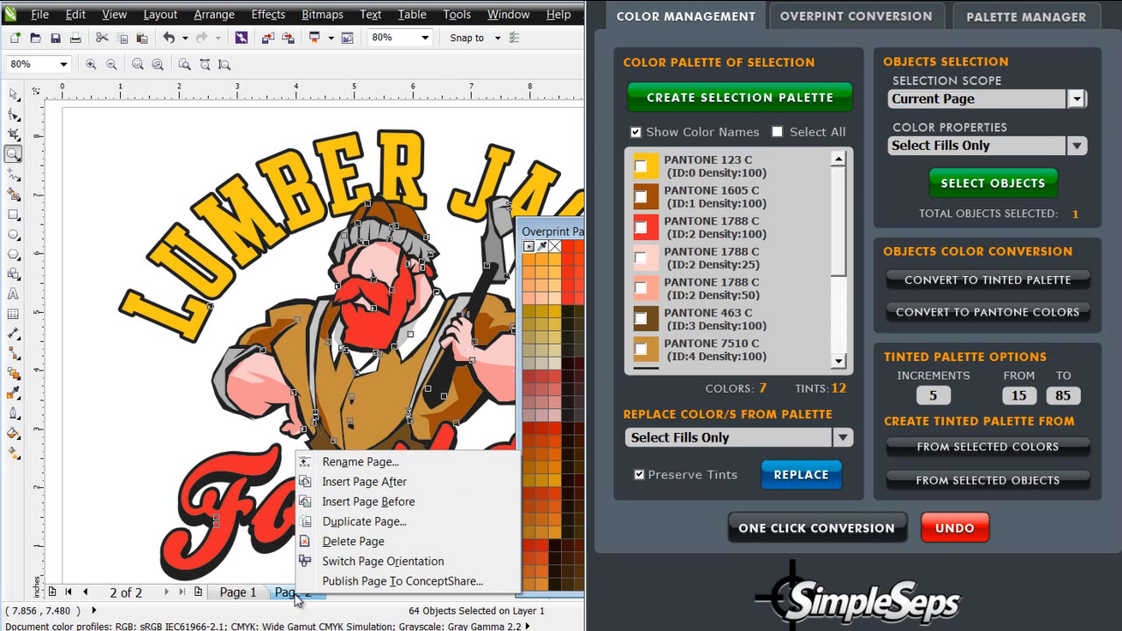
click(387, 524)
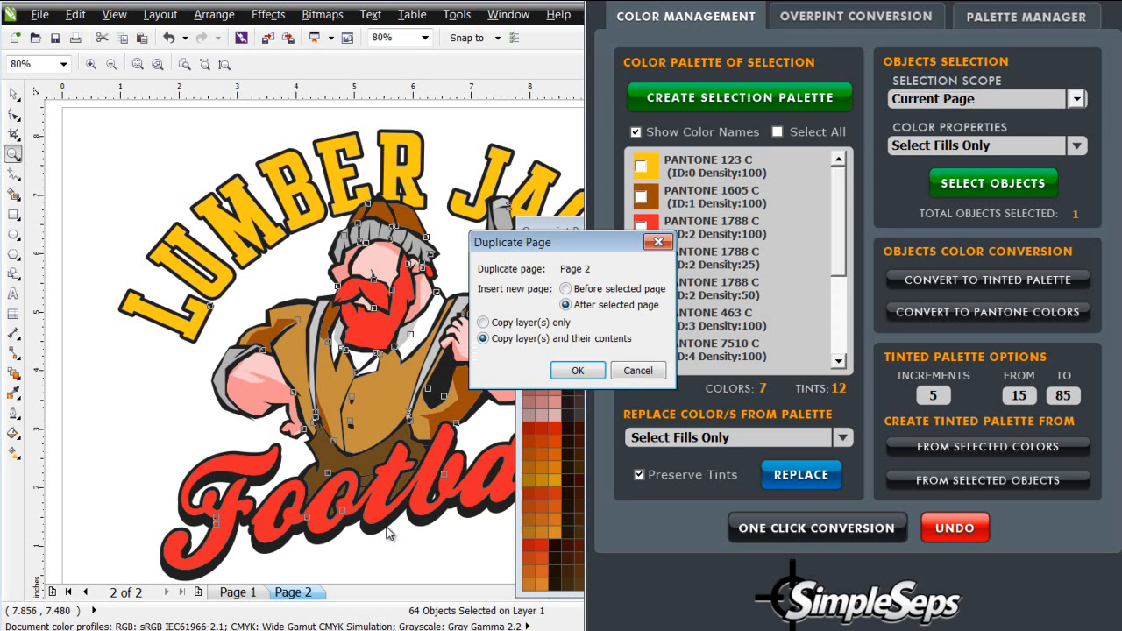
click(579, 371)
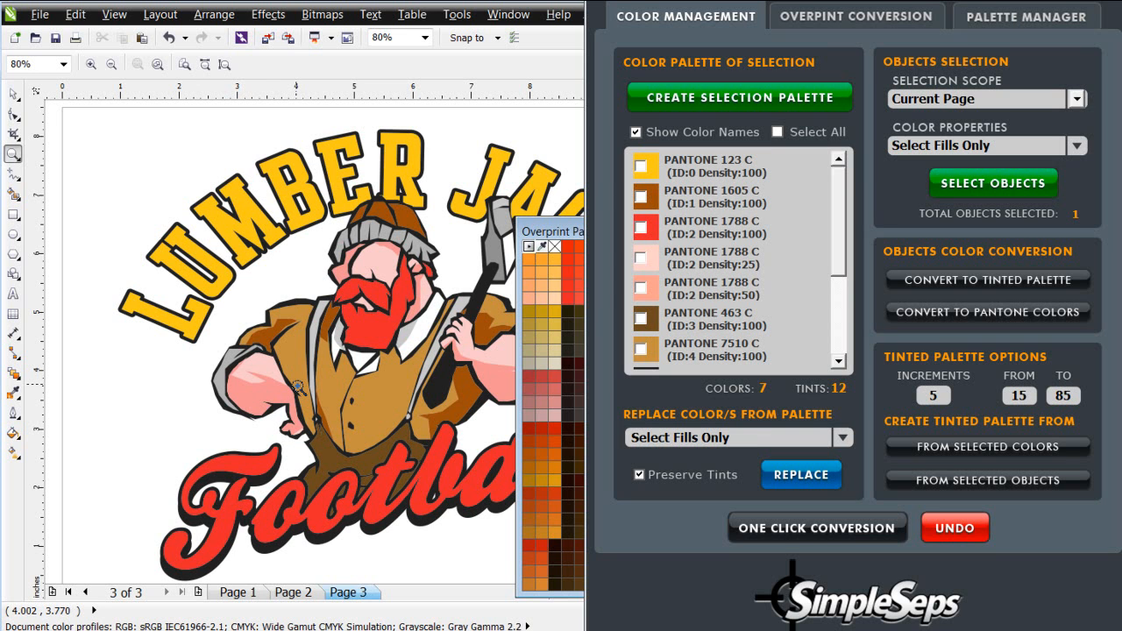
Turn off the color names, select the whole logo on Page 3 and rebuild its selection palette, closing the SelectionPallete window
click(638, 134)
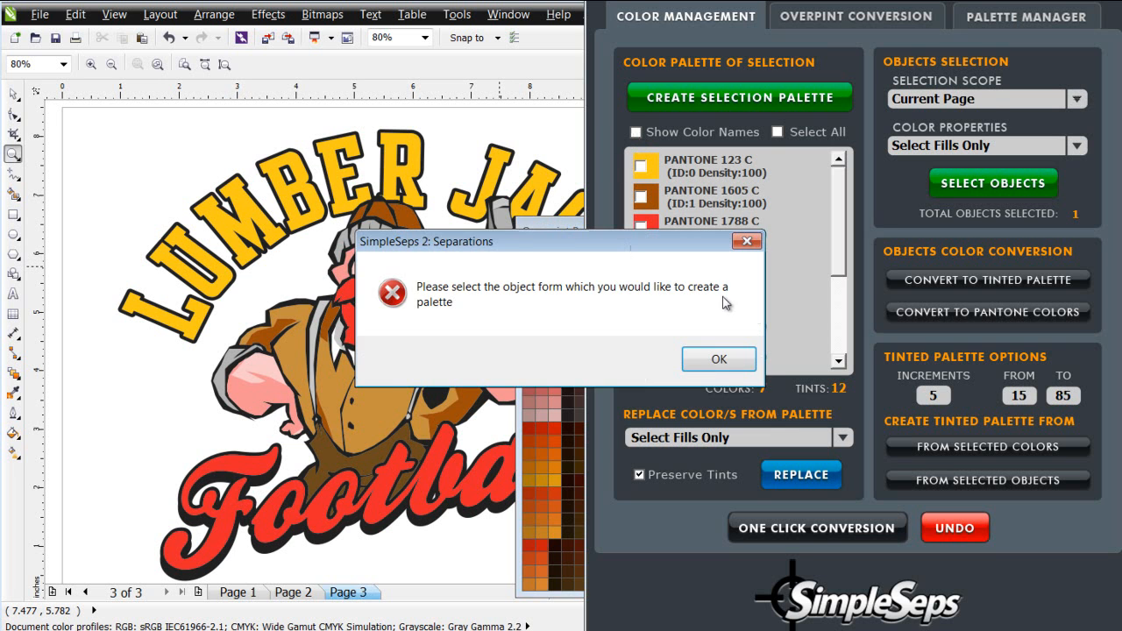
click(715, 354)
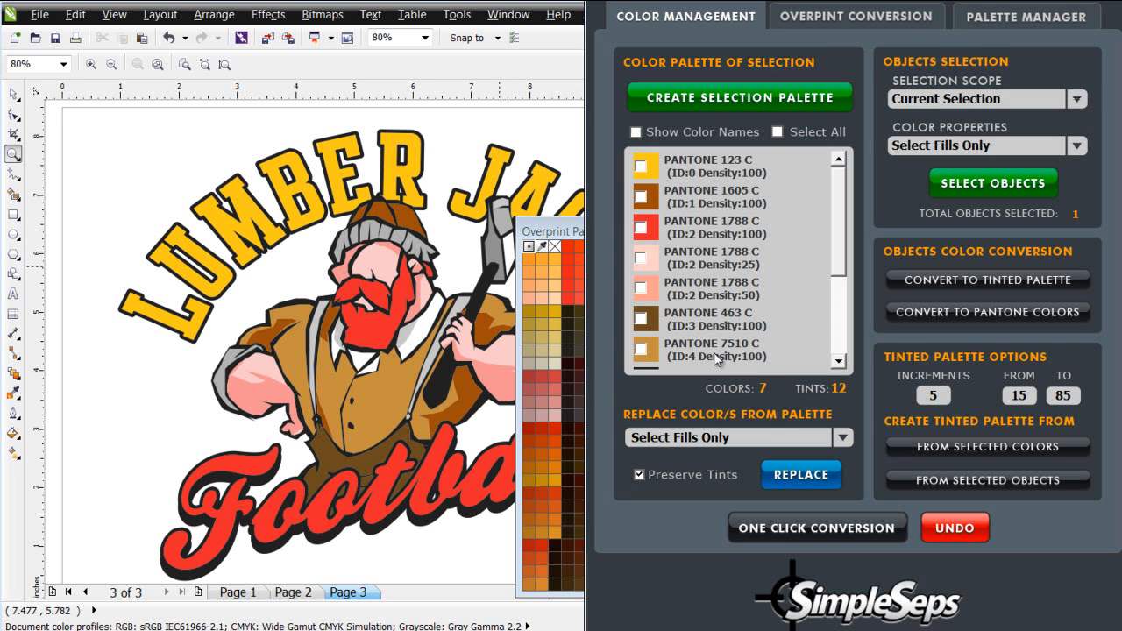
click(13, 93)
drag(86, 109, 699, 581)
click(754, 103)
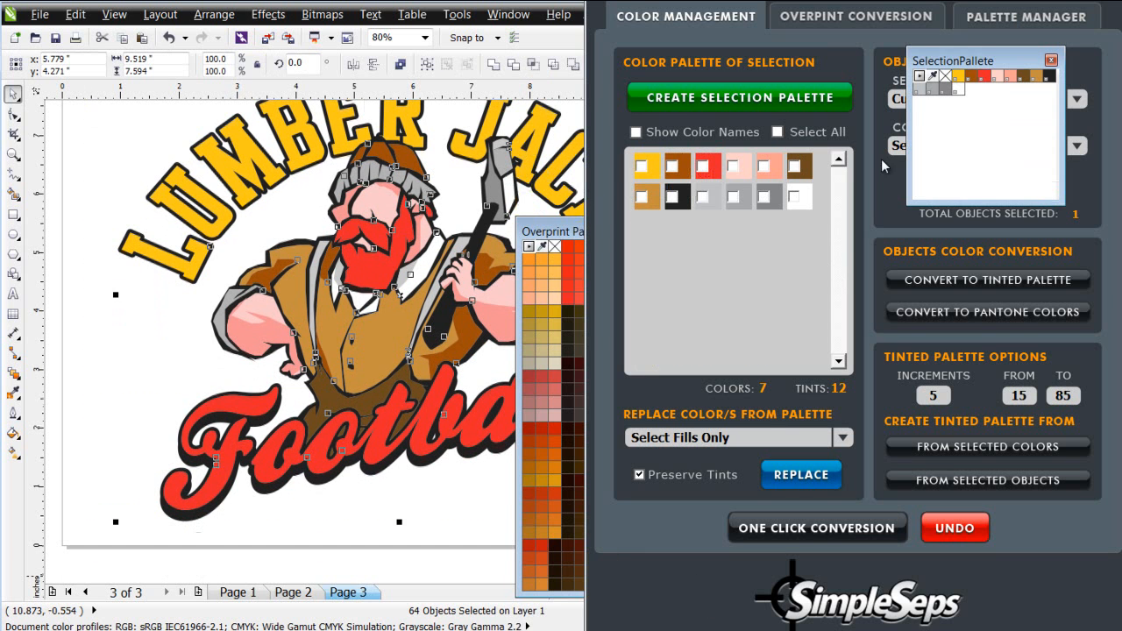
click(1051, 60)
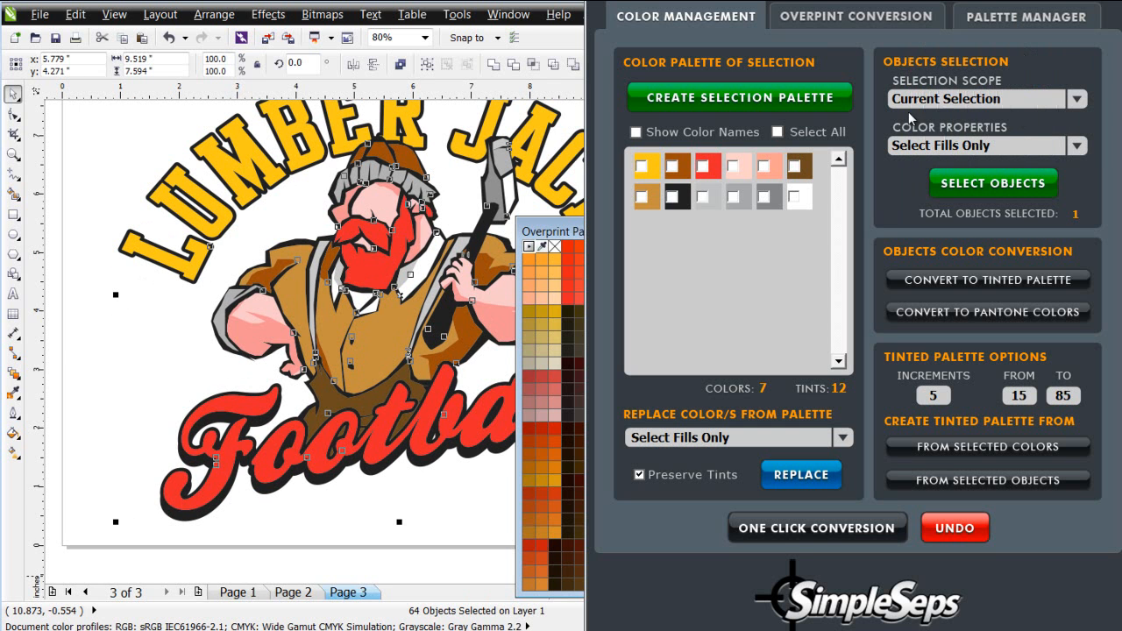
Select the tan-filled objects across the current page and fill them with the overprint brown R128 G82 B8
click(1076, 101)
click(1047, 132)
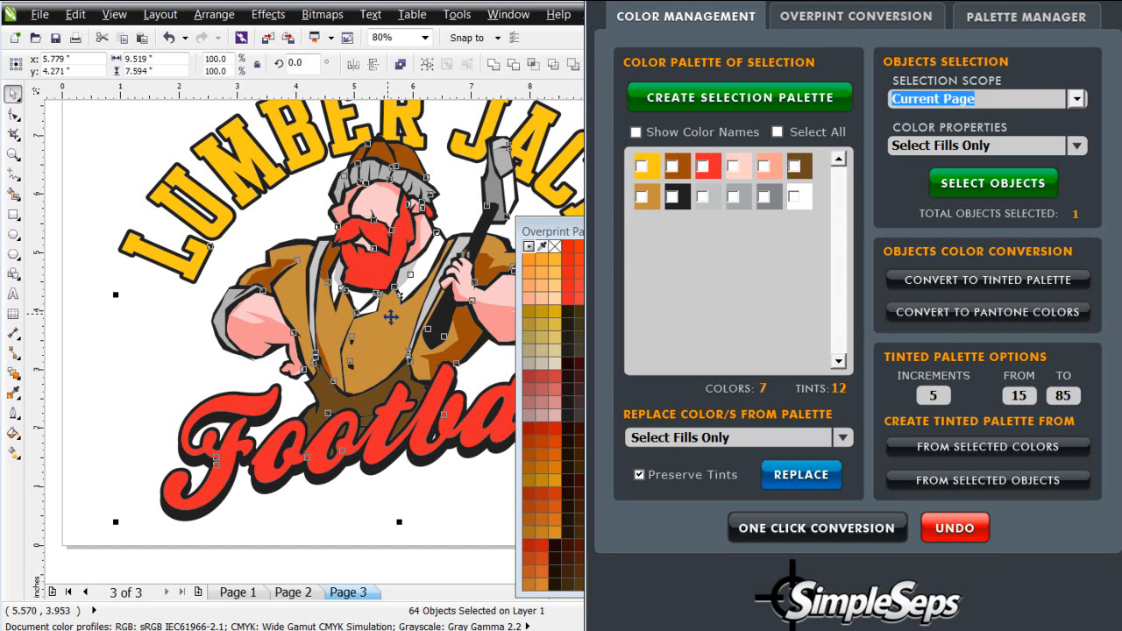
click(641, 196)
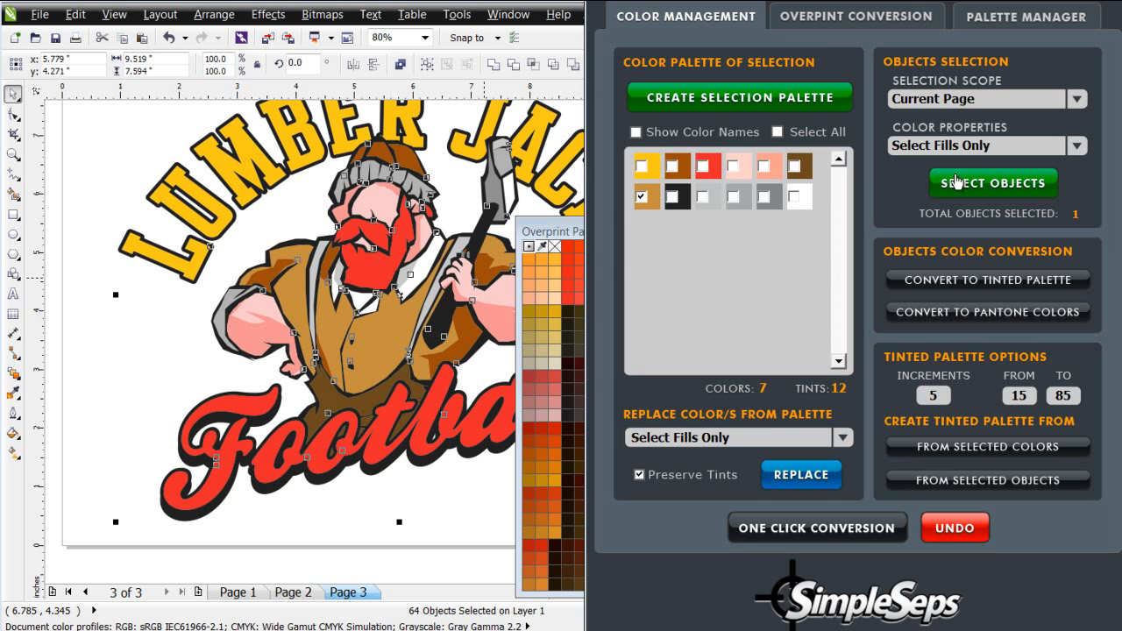
click(990, 183)
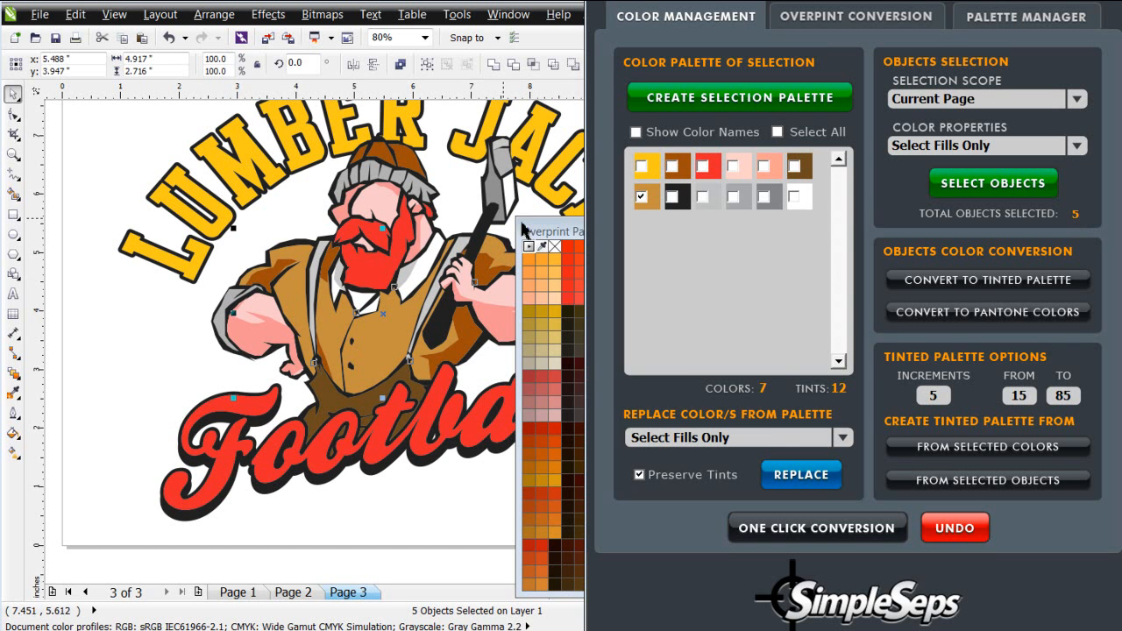
click(570, 226)
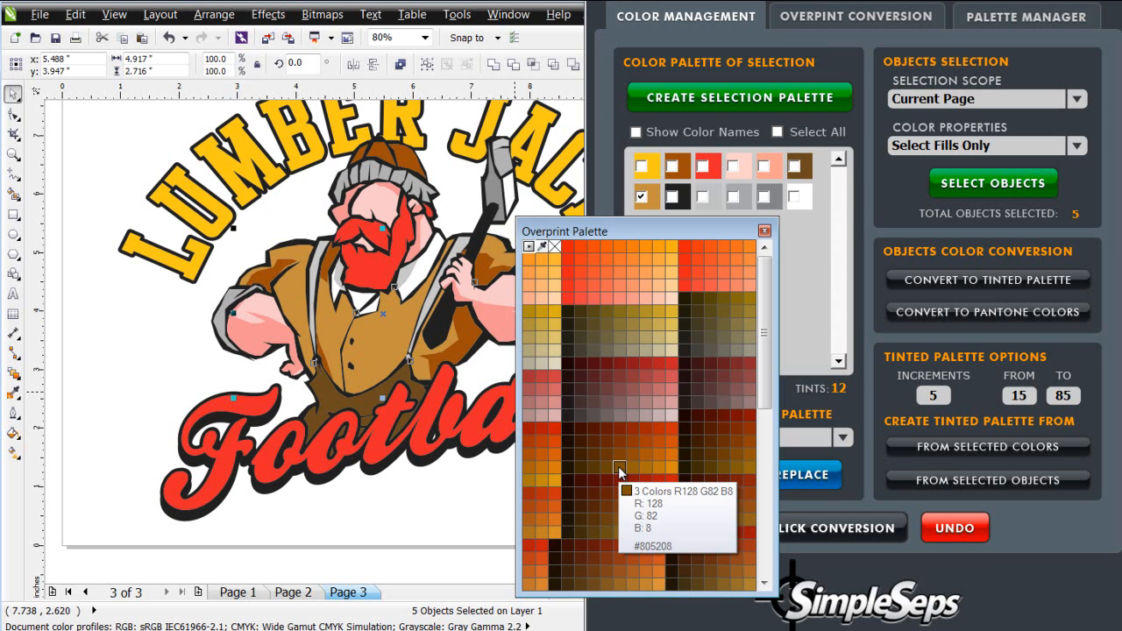
click(618, 470)
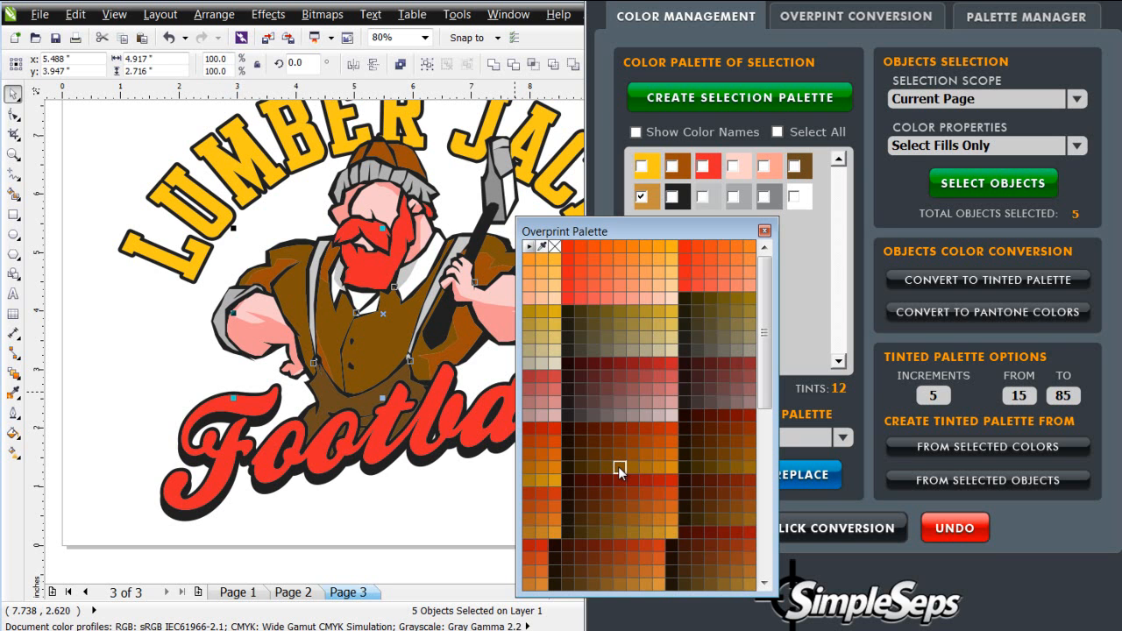
Undo the brown fill on the tan objects and try several orange and brown overprint swatches on them, undoing each trial
key(ctrl+z)
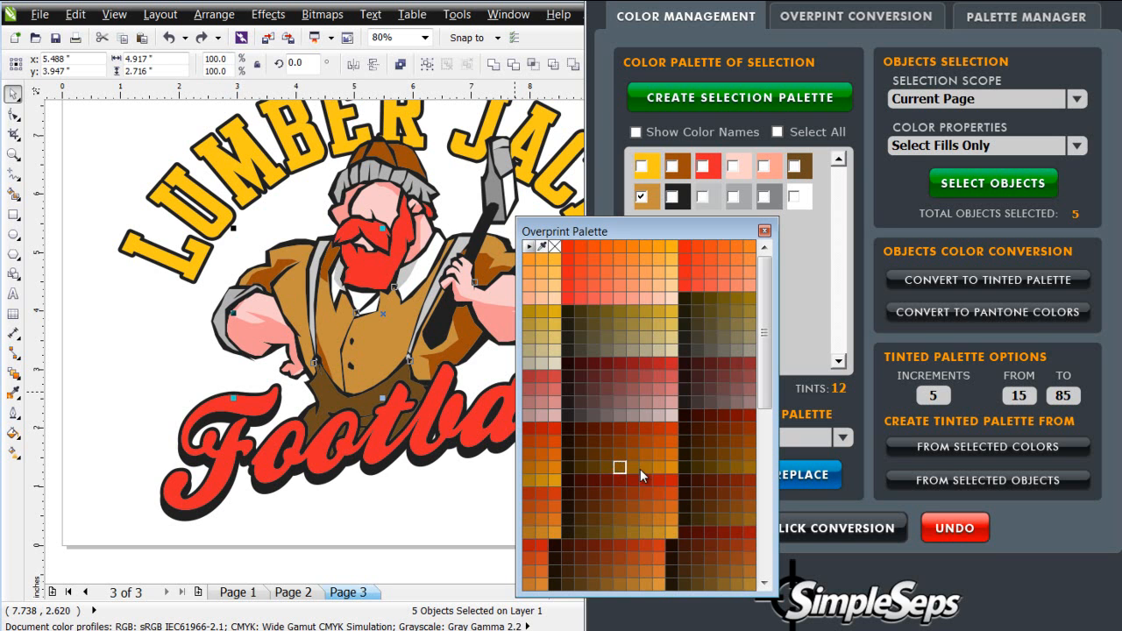
click(672, 469)
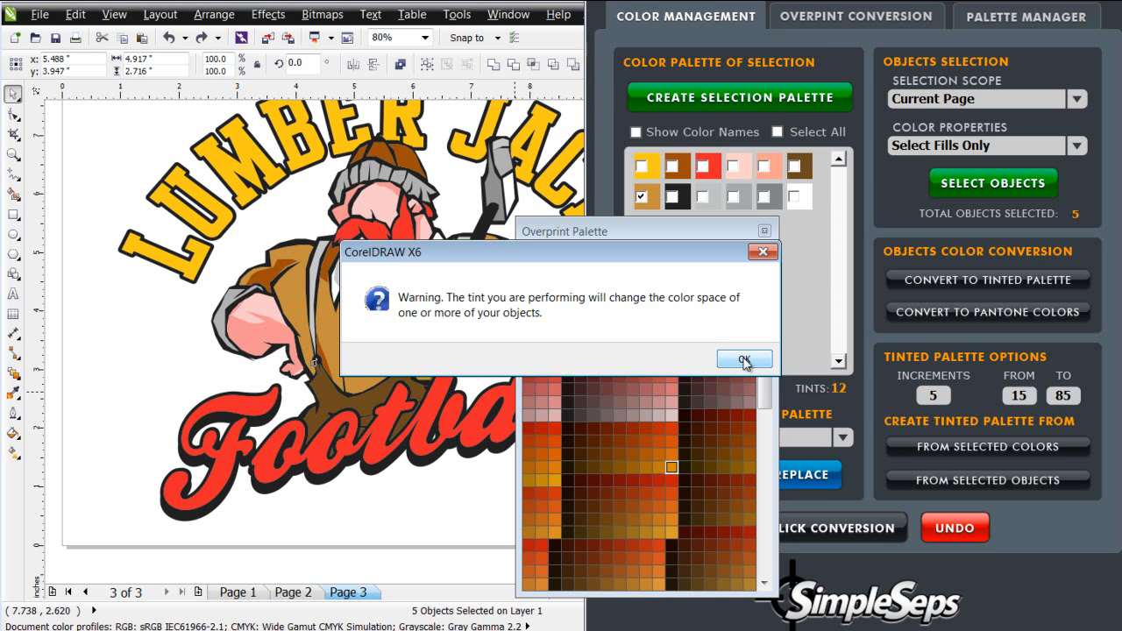
click(738, 362)
click(741, 358)
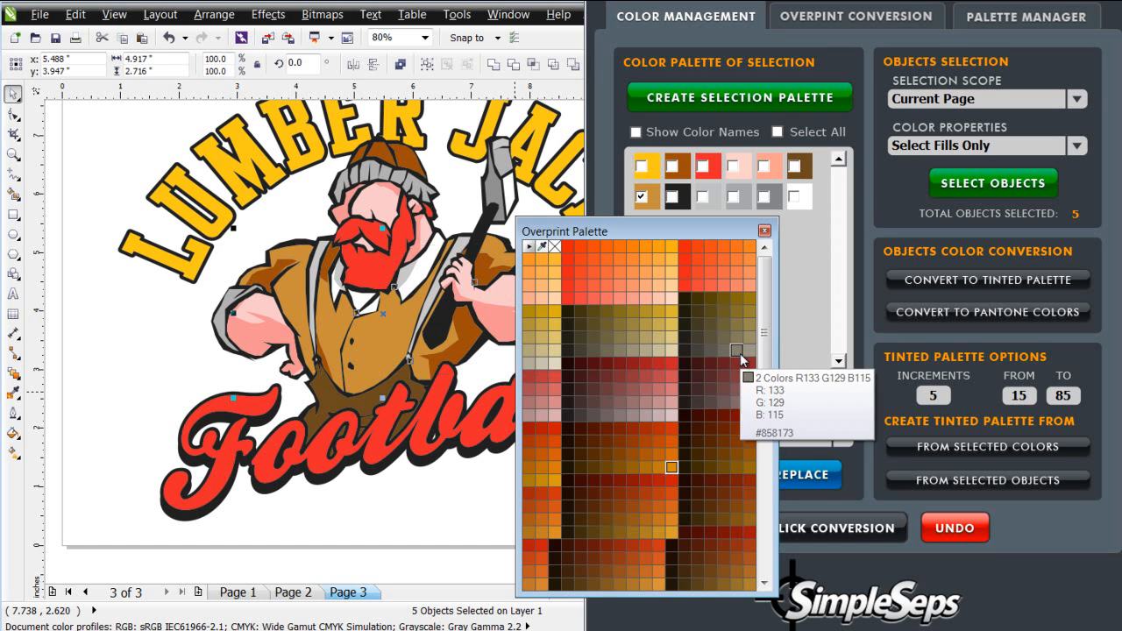
click(658, 470)
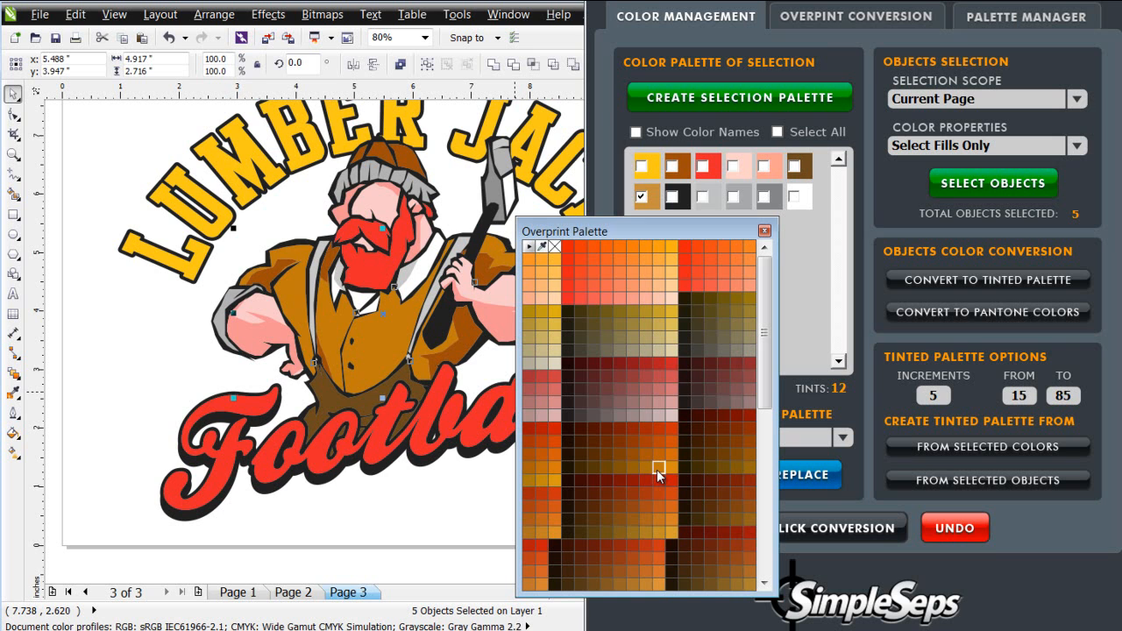
key(ctrl+z)
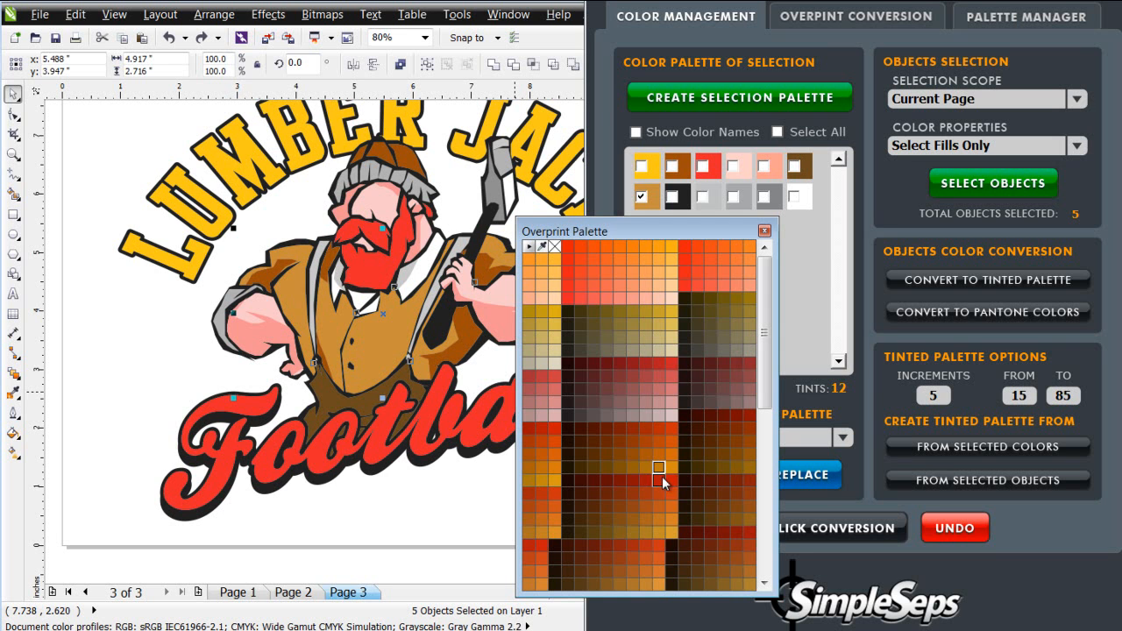
click(666, 515)
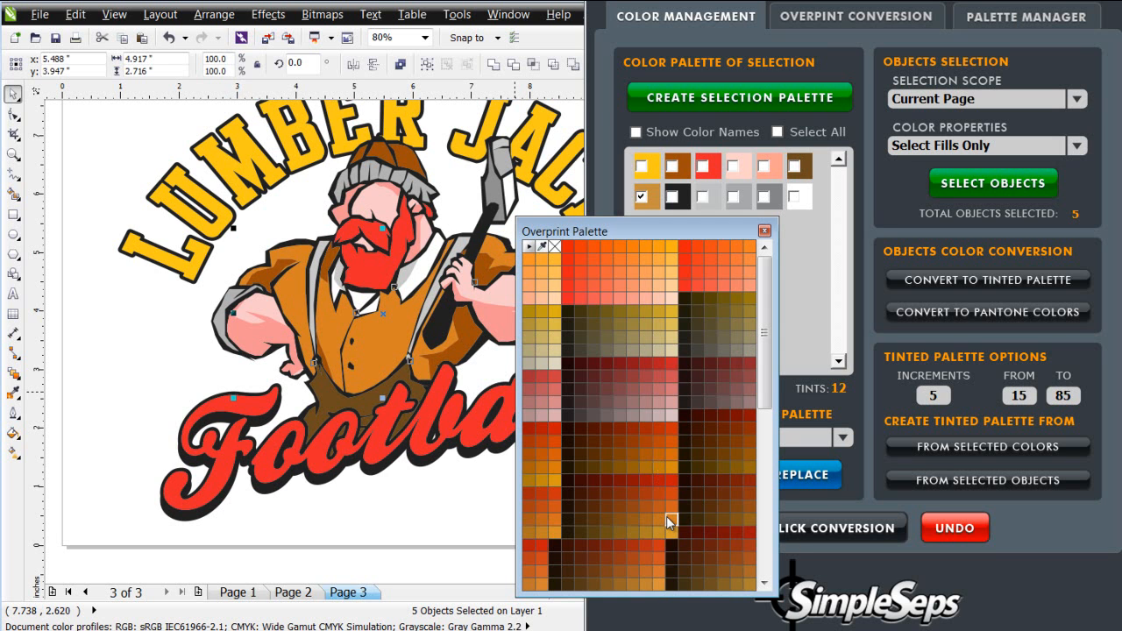
key(ctrl+z)
click(553, 529)
key(ctrl+z)
click(543, 529)
key(ctrl+z)
Reselect the tan-filled objects across the current page and fill them with a golden-brown overprint swatch
click(659, 532)
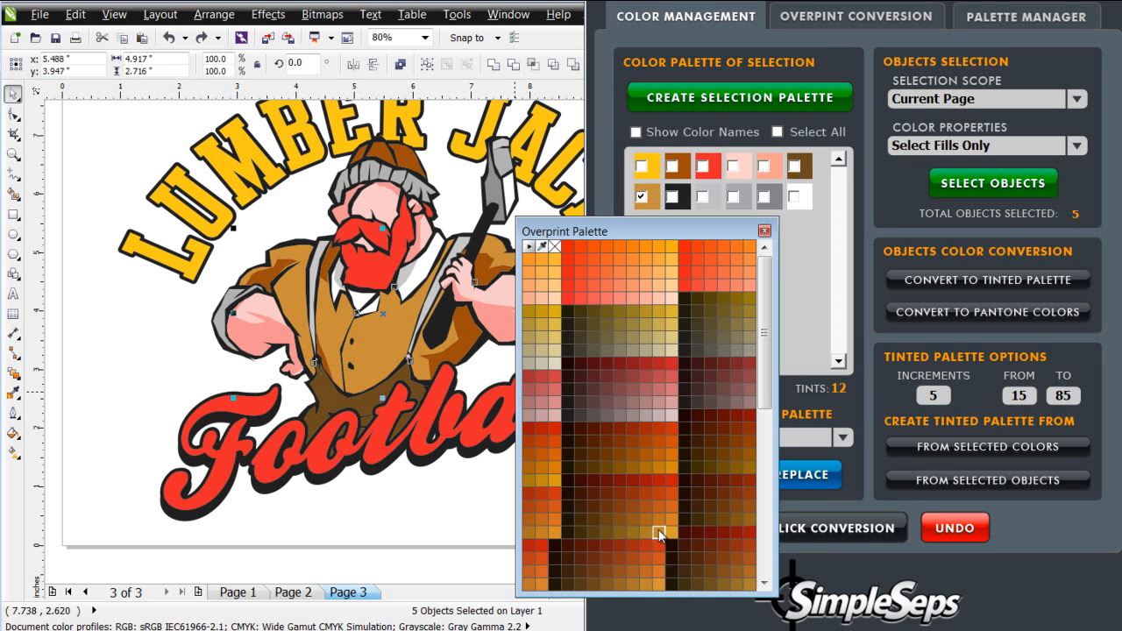
key(ctrl+z)
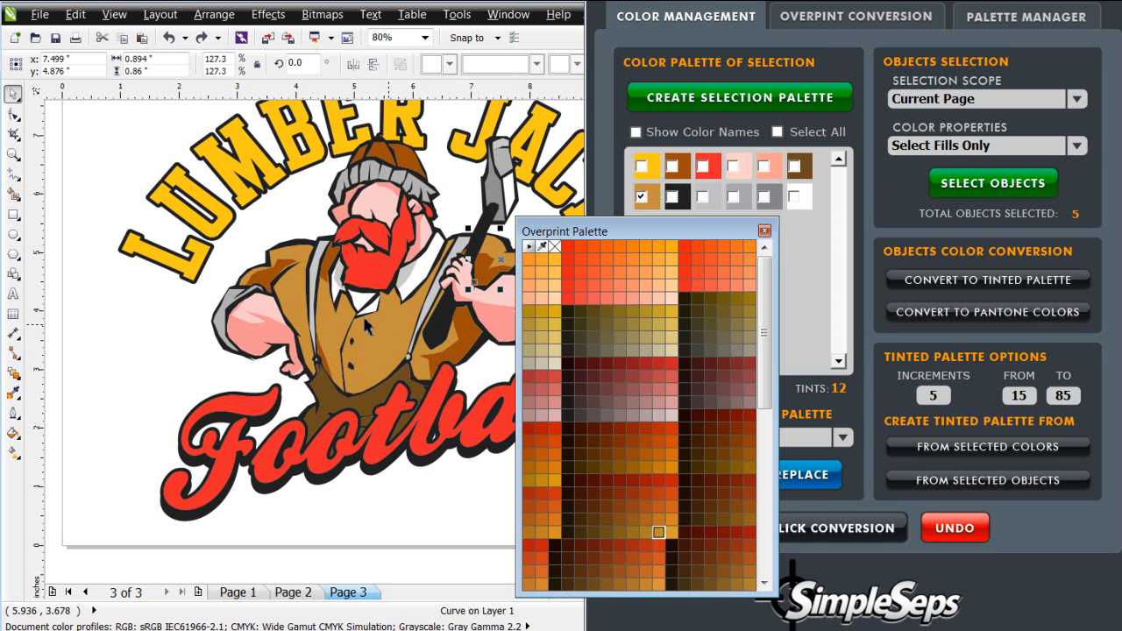
click(1002, 183)
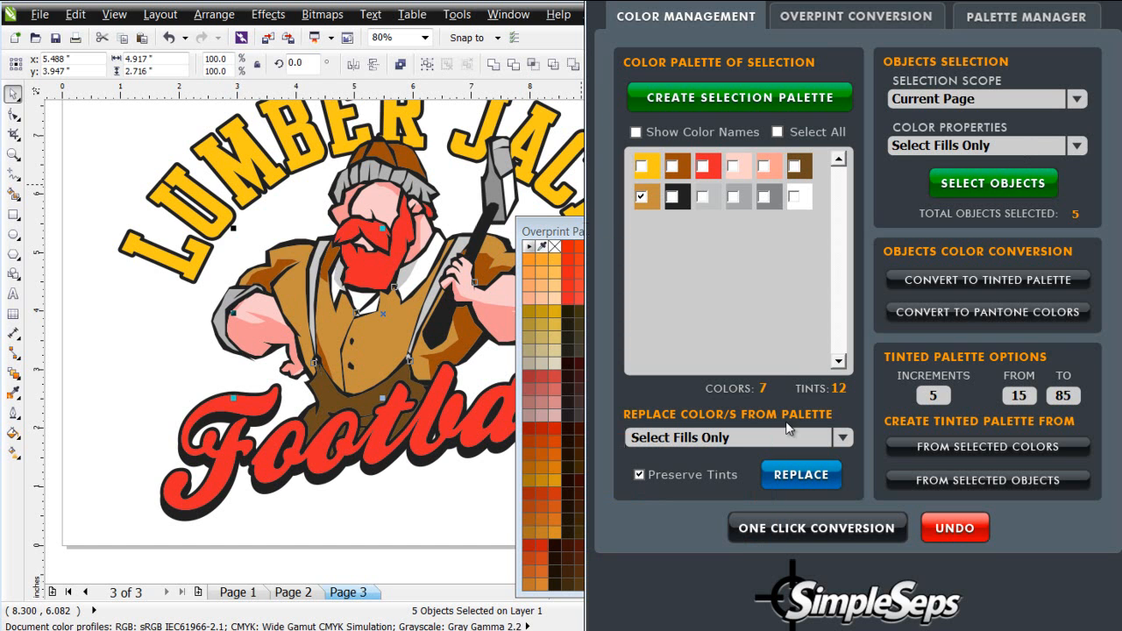
click(559, 225)
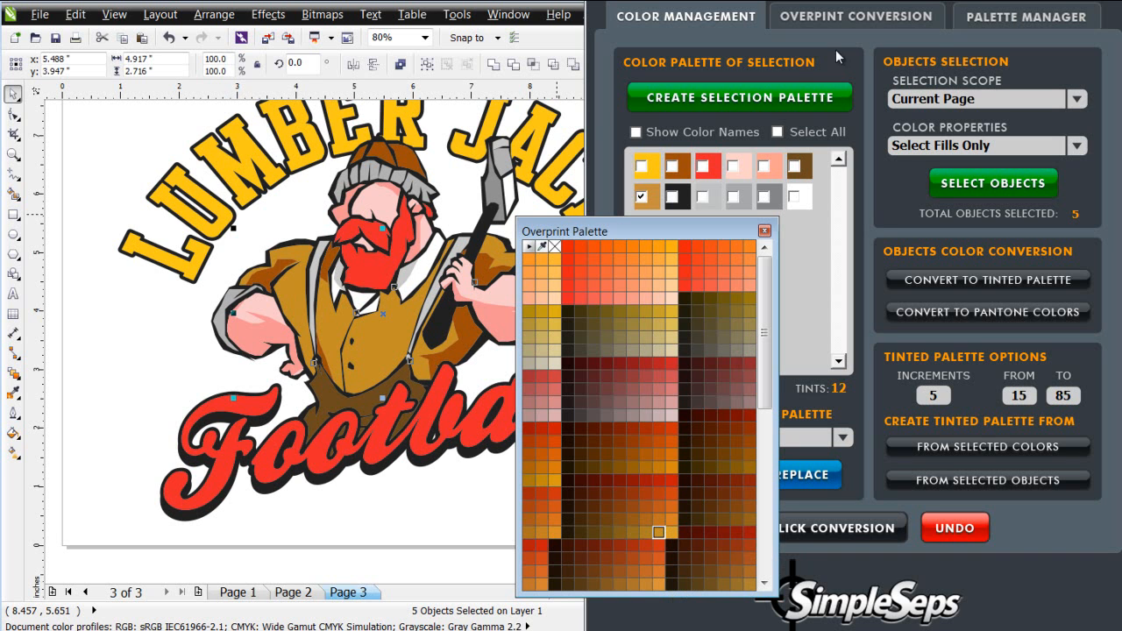
Select only the rust-brown filled objects across the current page and fill them with a slightly darker, reddish overprint brown
click(643, 196)
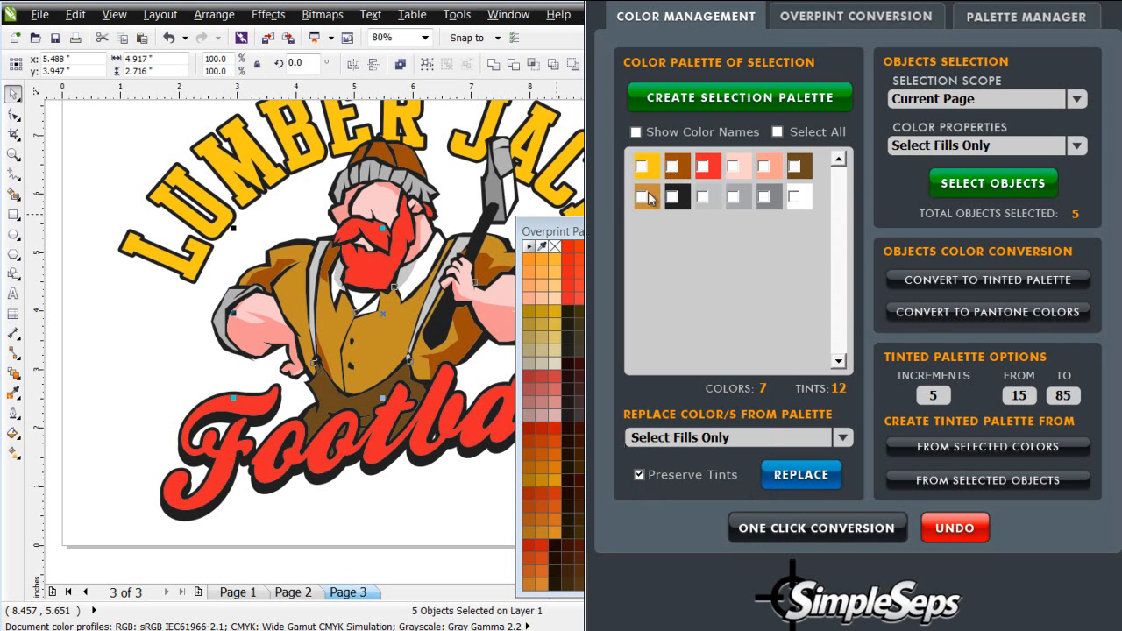
click(672, 166)
click(993, 185)
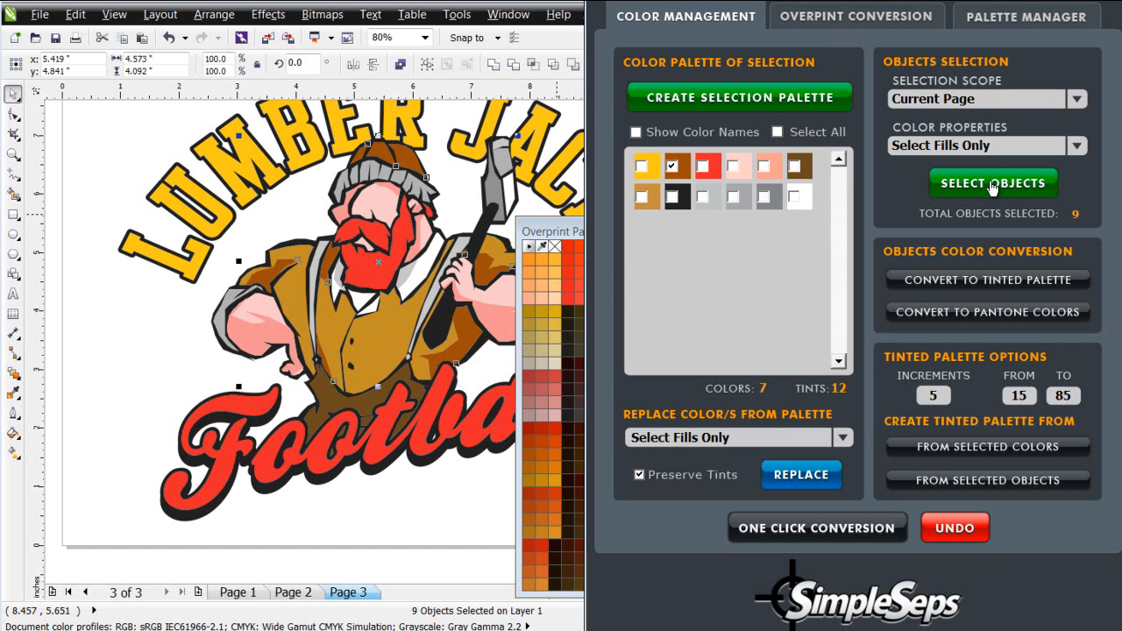
click(550, 233)
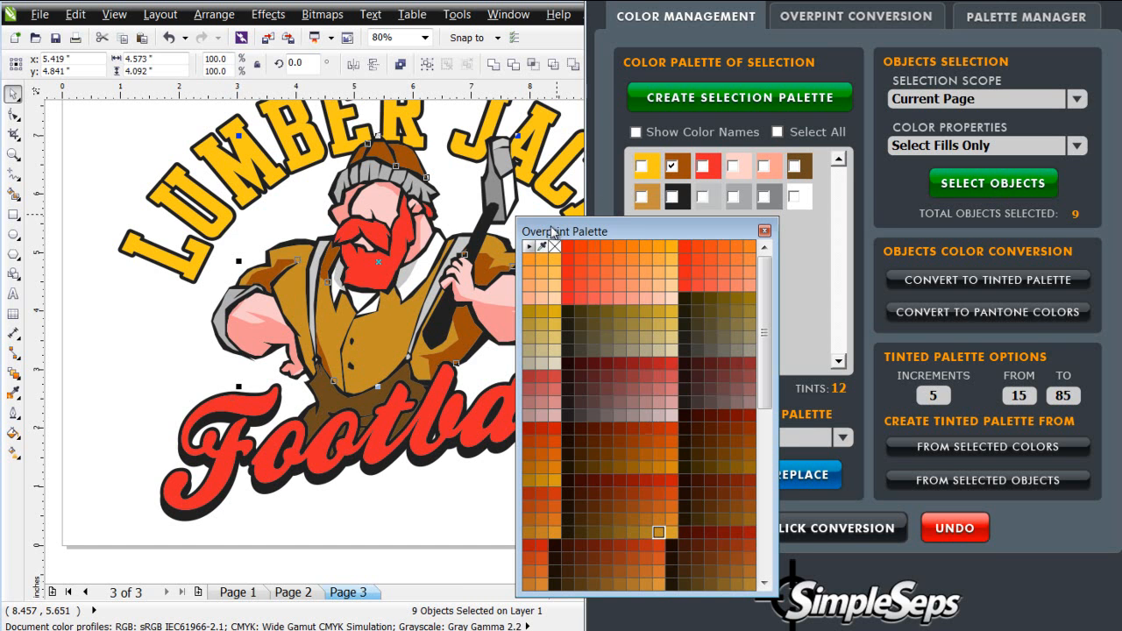
mouse_move(609, 518)
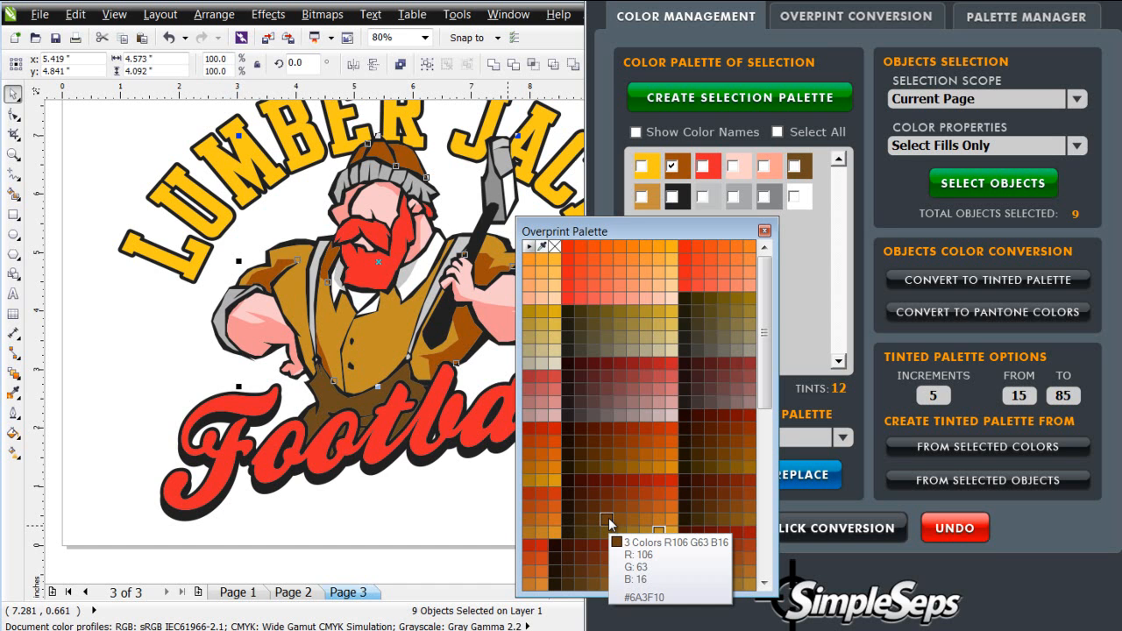
click(608, 517)
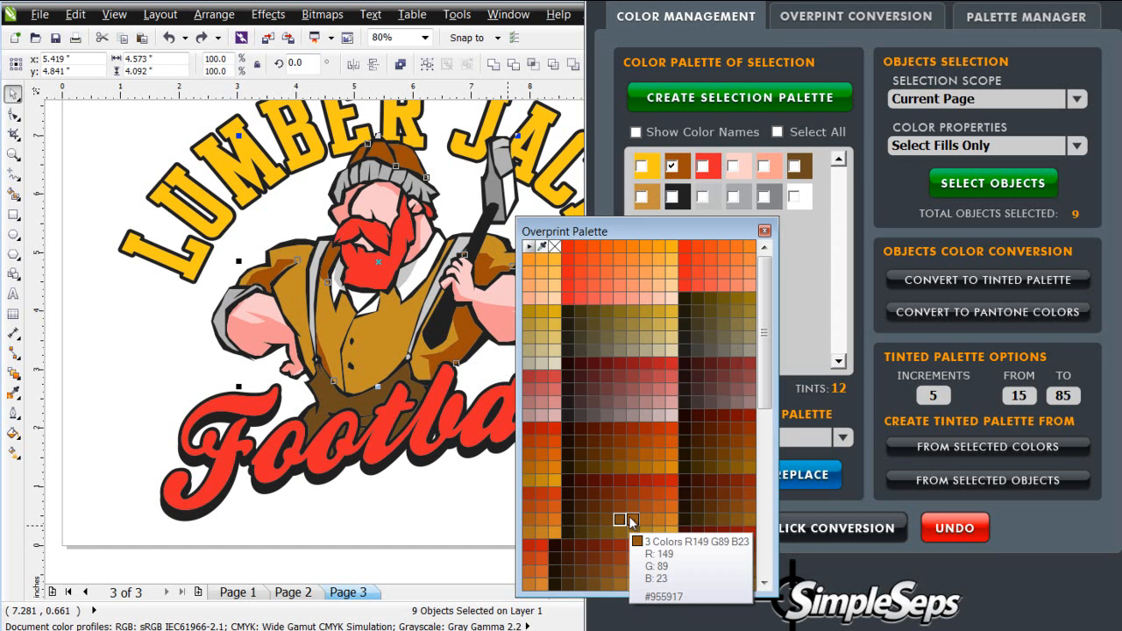
click(632, 509)
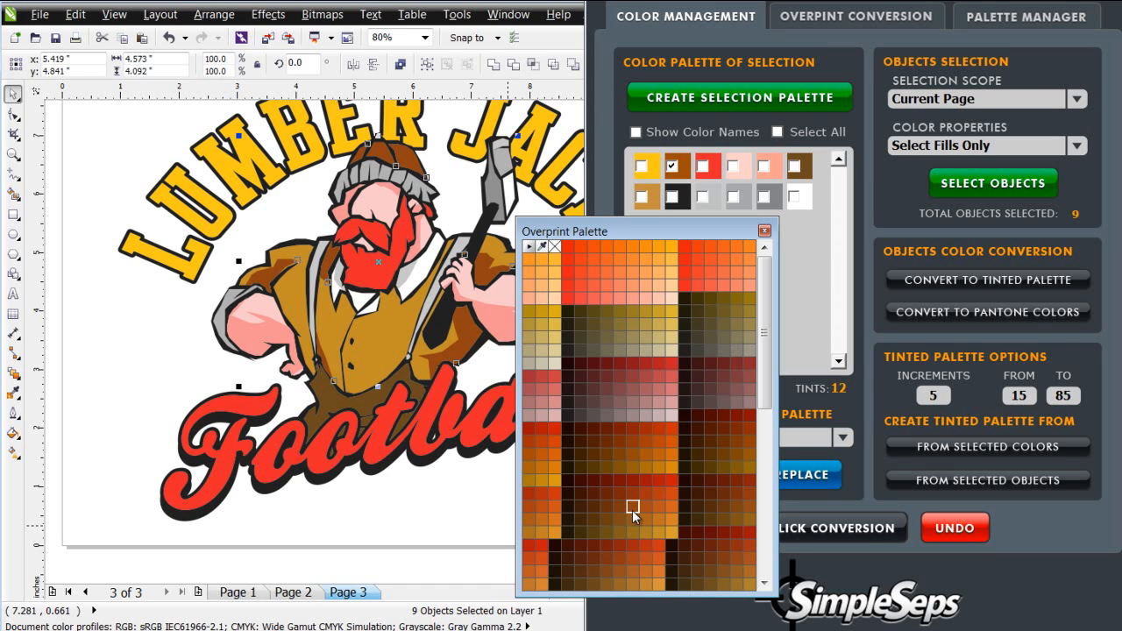
Select the dark-brown trousers above the Football lettering and try several overprint browns as their fill, undoing each trial
click(327, 392)
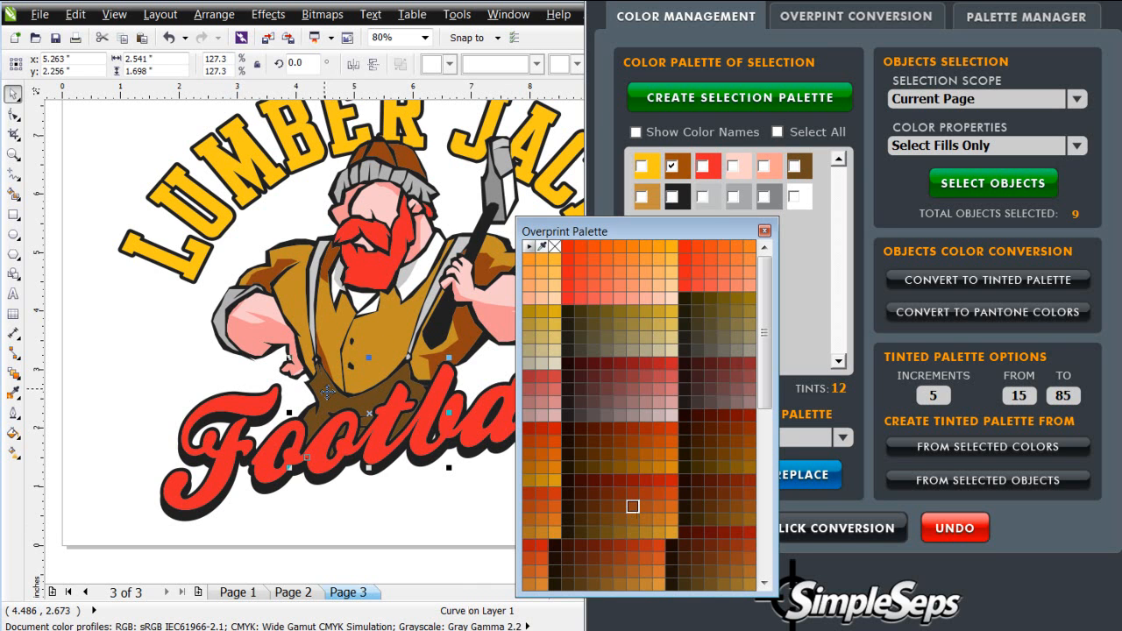
click(591, 455)
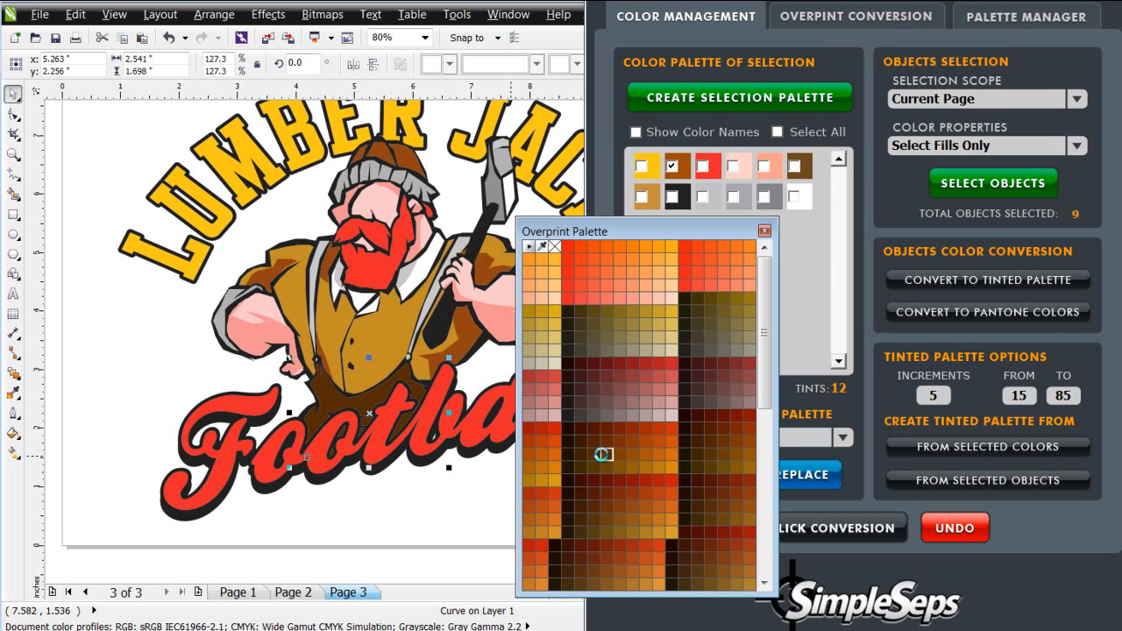
click(621, 455)
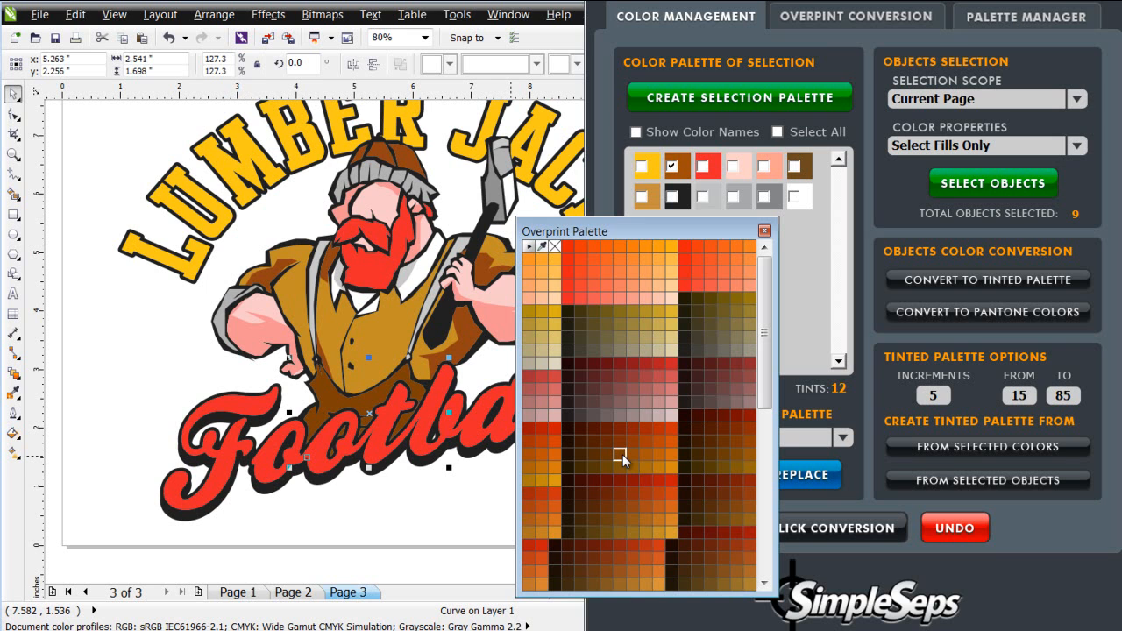
key(ctrl+z)
key(ctrl+shift+z)
key(ctrl+z)
click(621, 443)
key(ctrl+z)
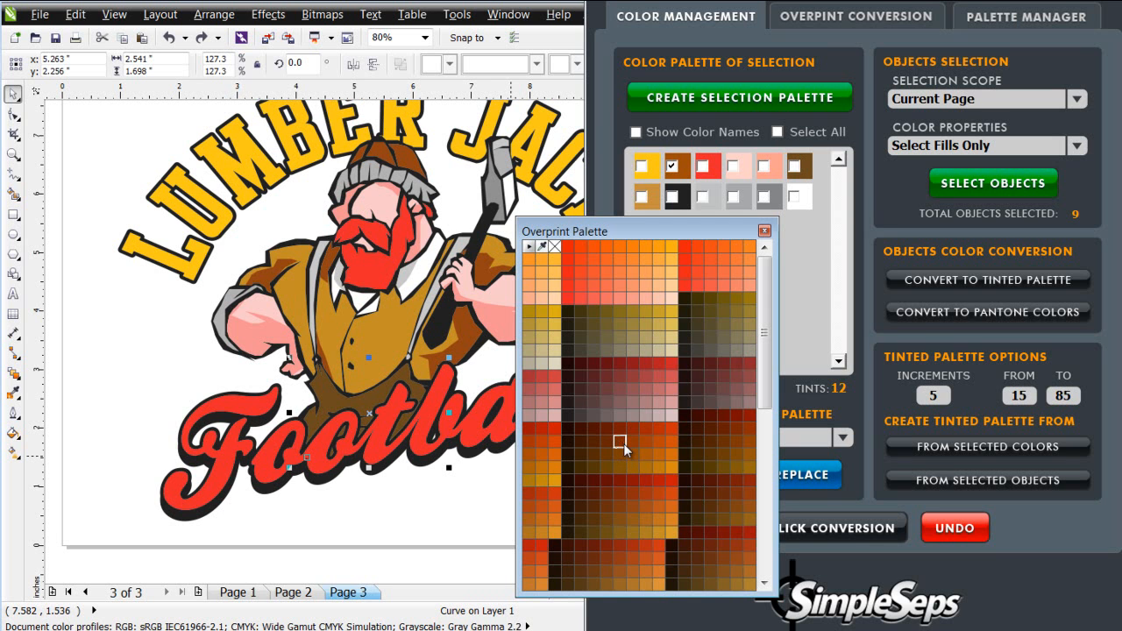
Fill the selected trousers with a muted reddish-brown swatch from the lower part of the overprint palette
drag(768, 342, 777, 484)
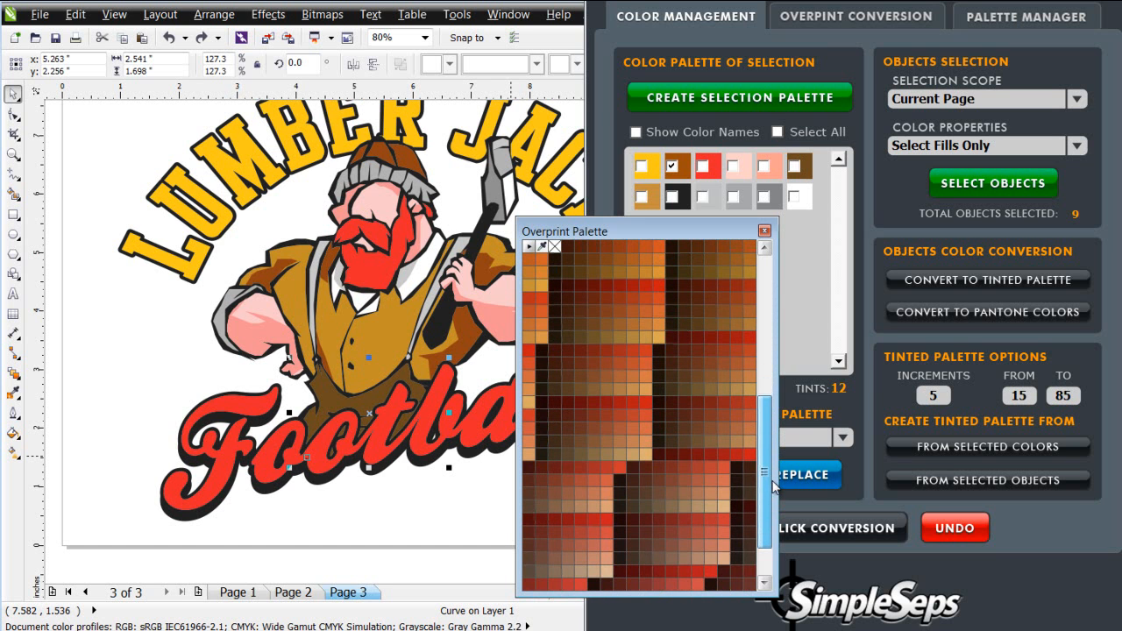
click(632, 503)
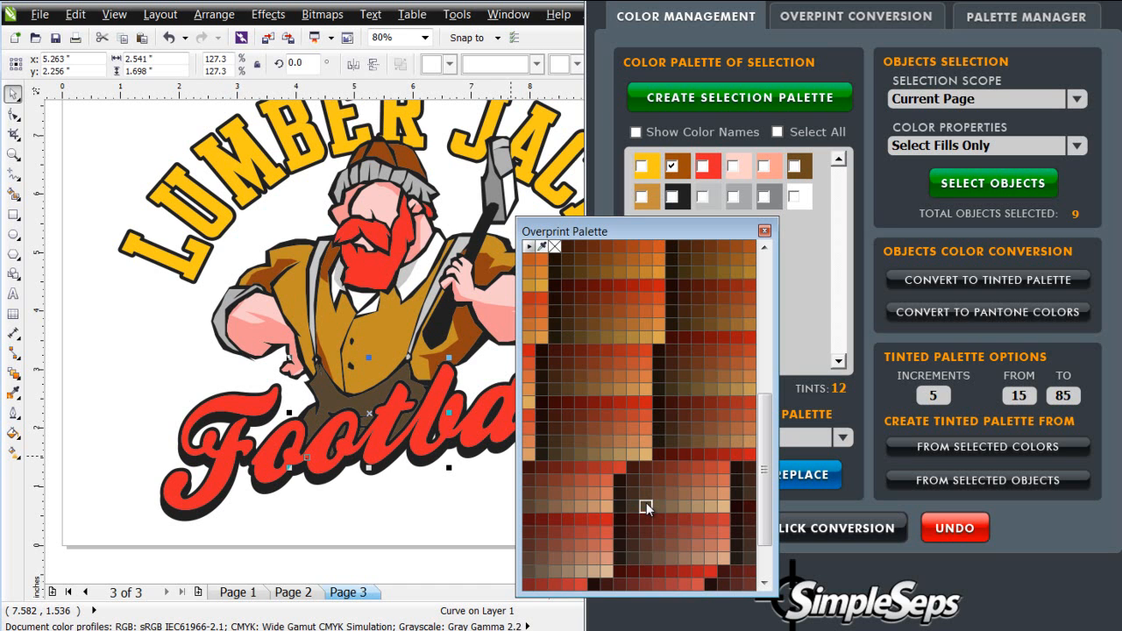
key(ctrl+z)
click(659, 491)
key(ctrl+z)
click(659, 491)
Select only the light-pink skin objects across the current page and fill them with a light peach overprint swatch
click(676, 166)
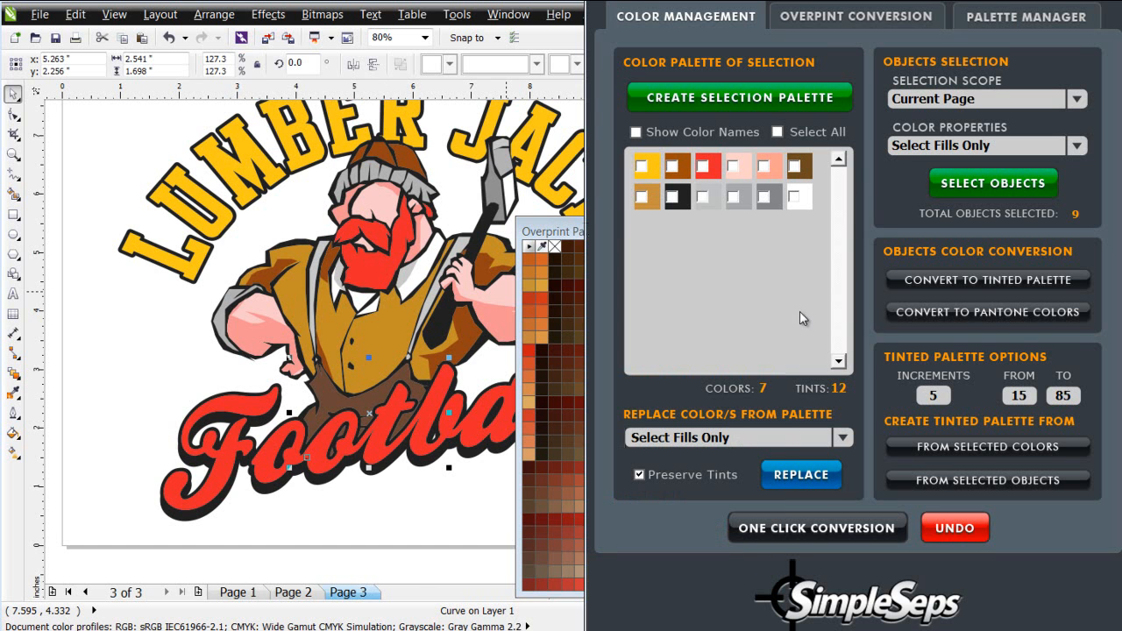
click(734, 169)
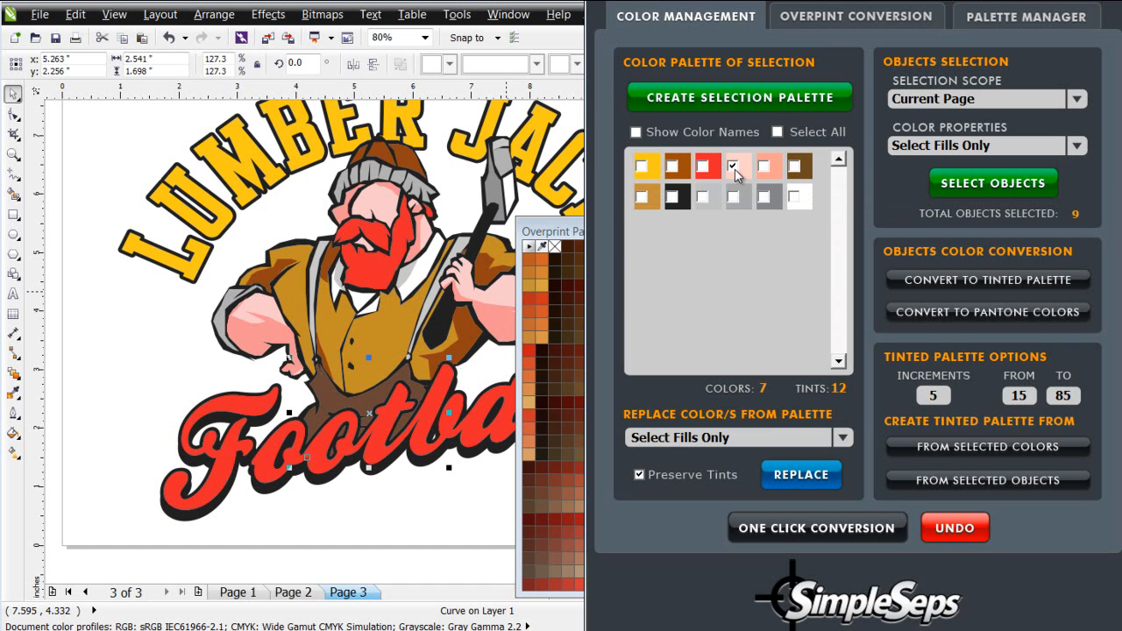
click(993, 183)
click(570, 233)
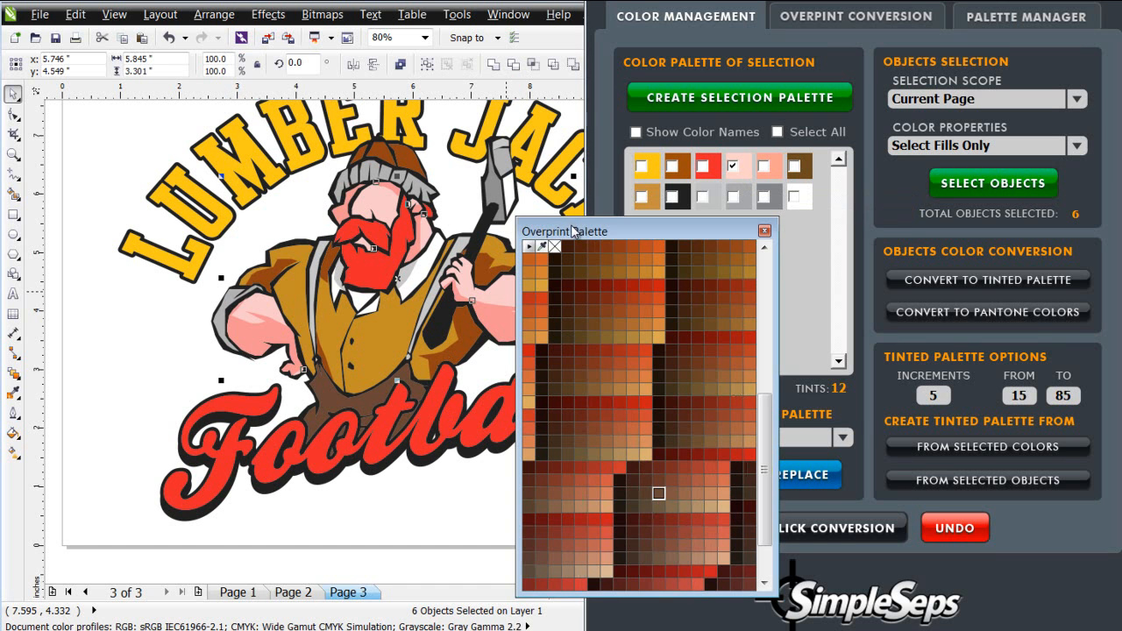
scroll(666, 351, up, 5)
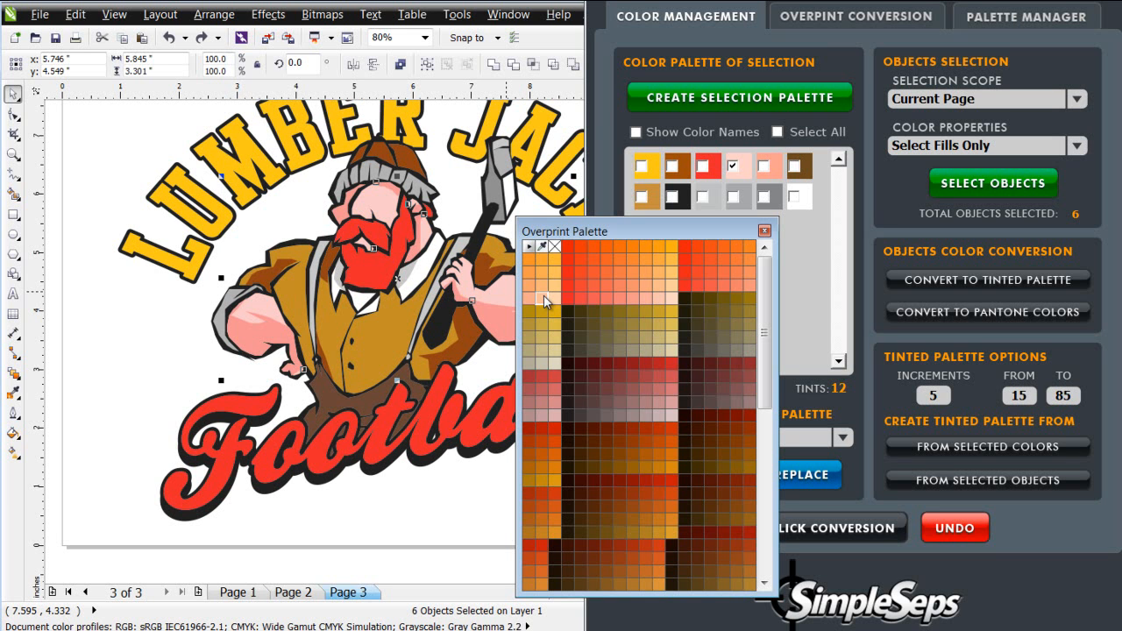
click(543, 295)
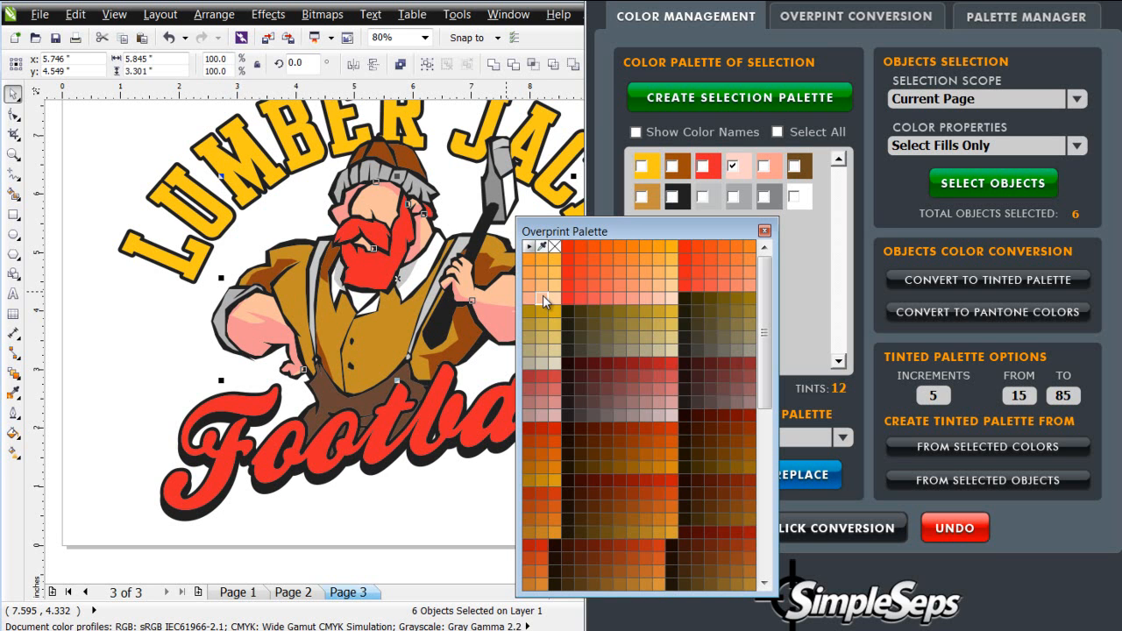
Select only the darker pink skin-shadow objects across the current page and fill them with a salmon overprint swatch
click(733, 171)
click(763, 166)
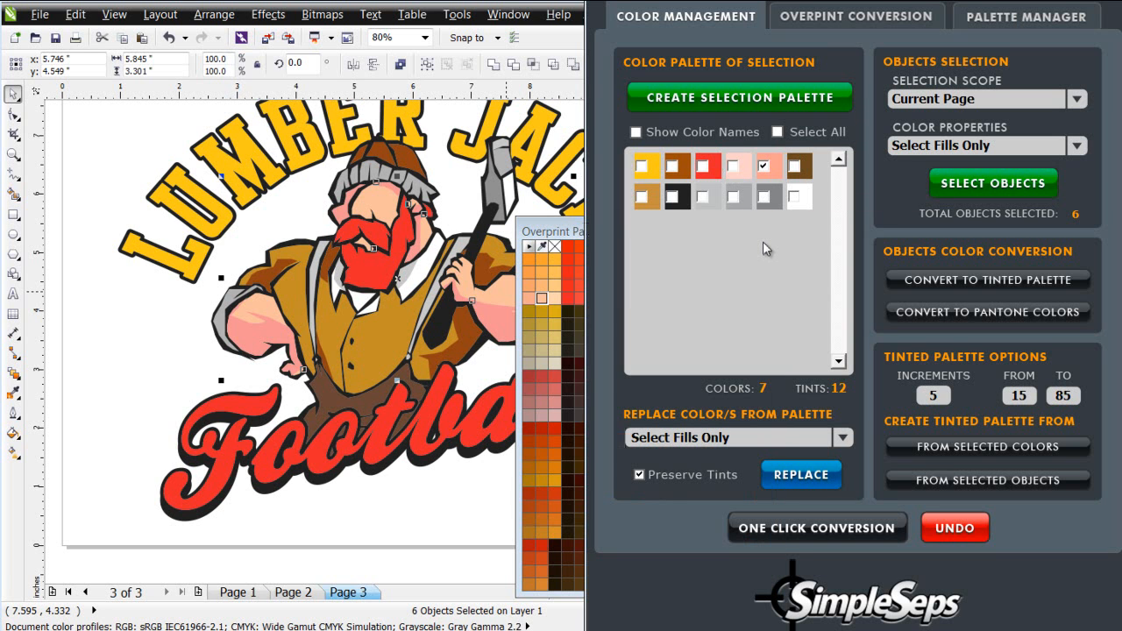
click(997, 186)
click(559, 230)
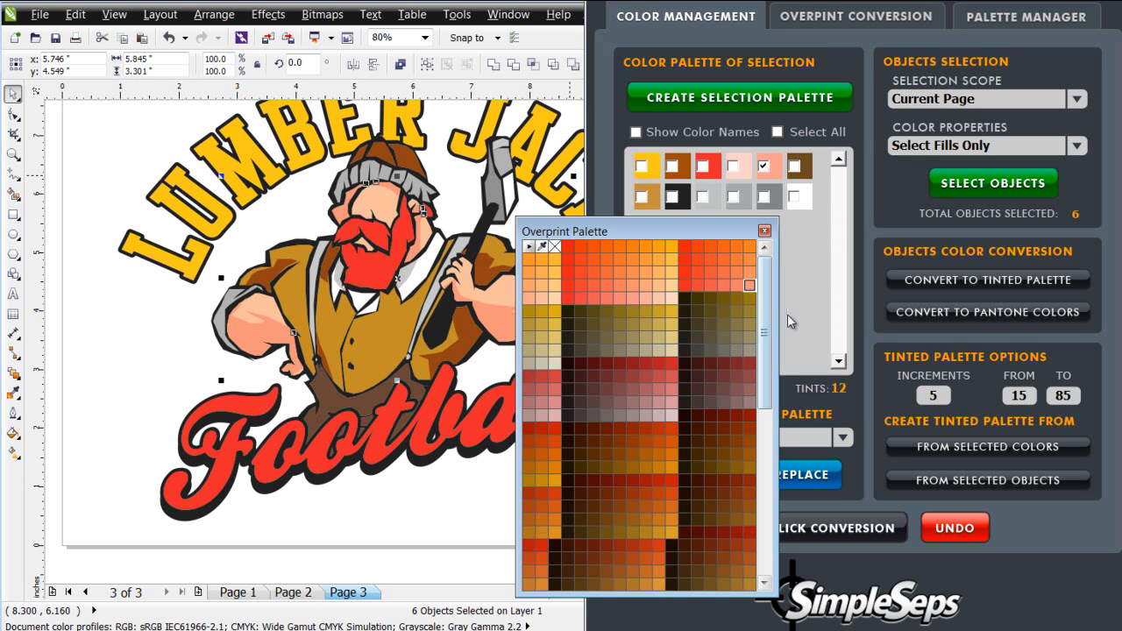
Move the Overprint Palette off the logo, select the whole recolored logo on Page 3 and create its selection palette
drag(704, 229, 986, 329)
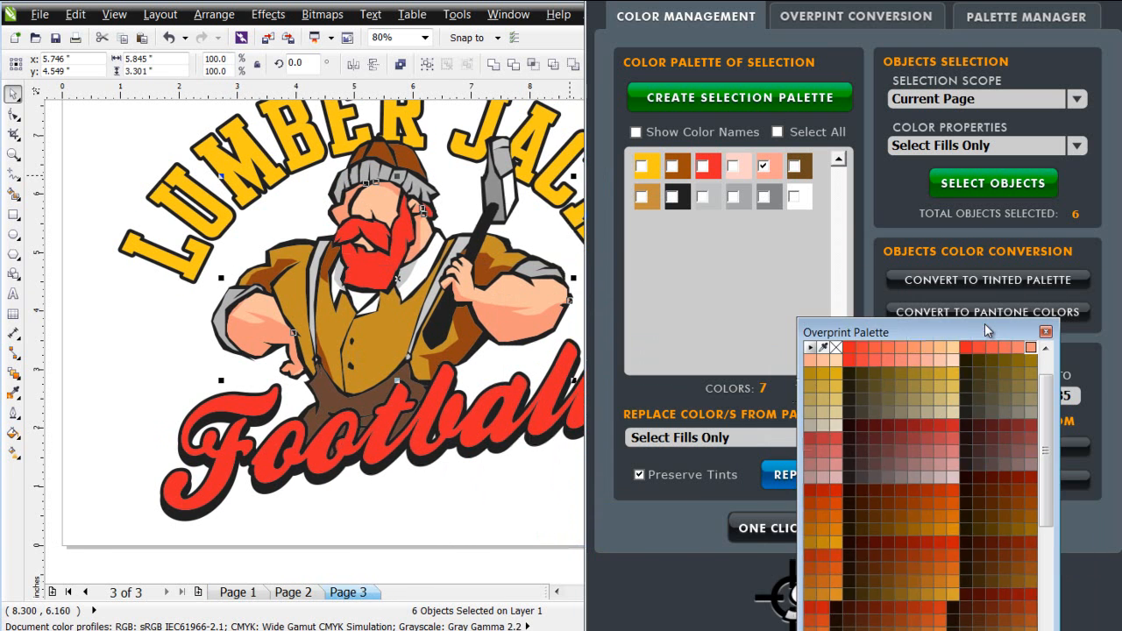
click(460, 519)
scroll(463, 514, down, 2)
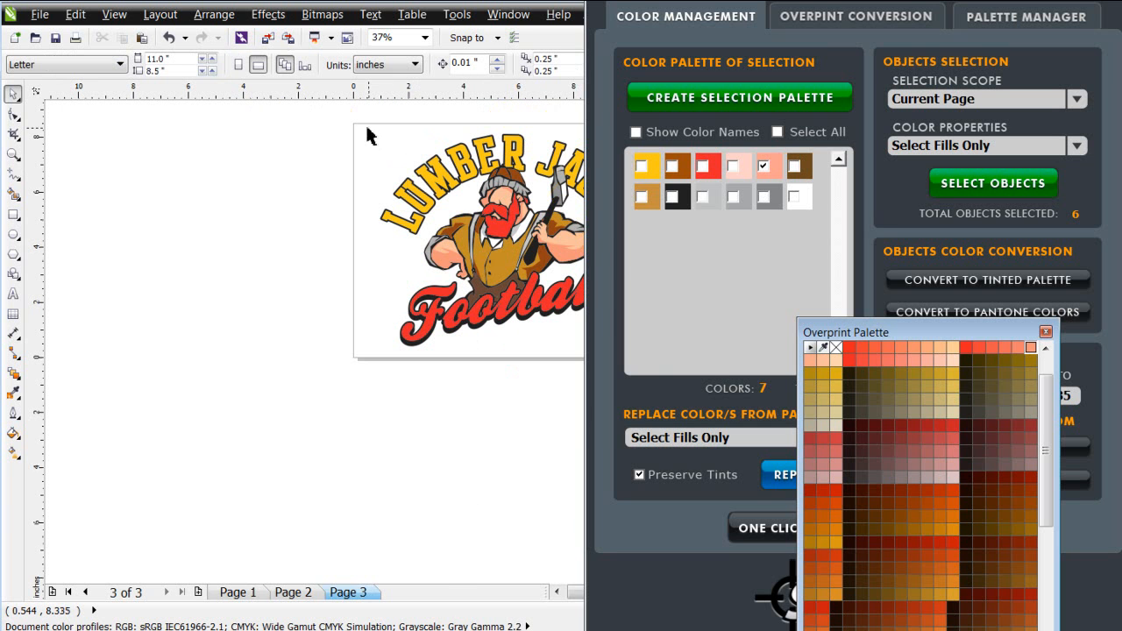
drag(368, 117, 710, 375)
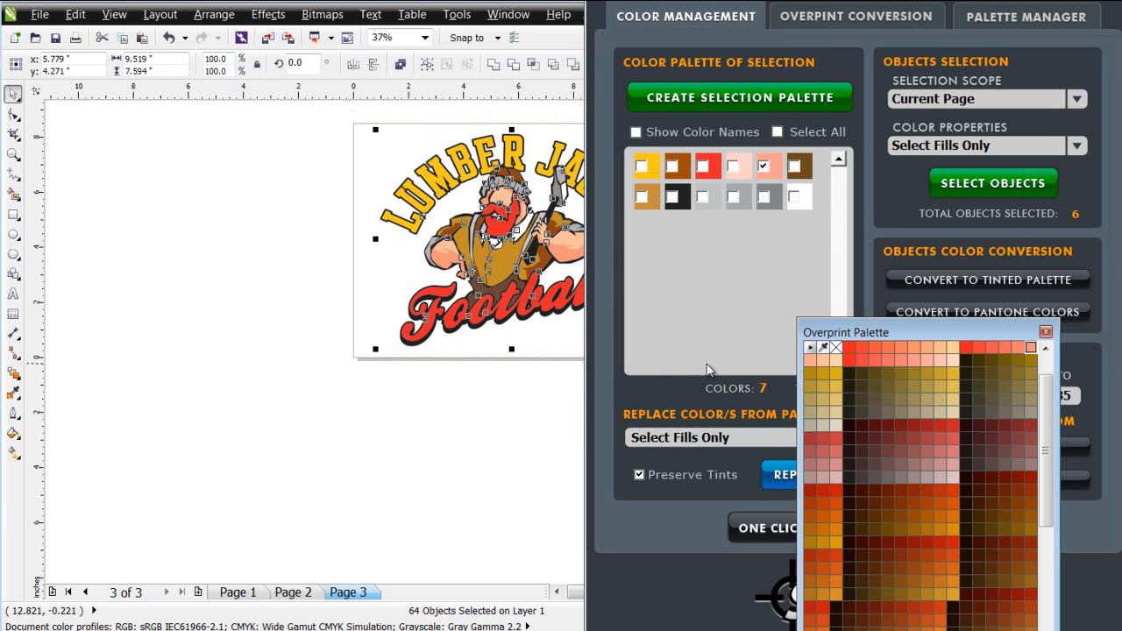
click(763, 101)
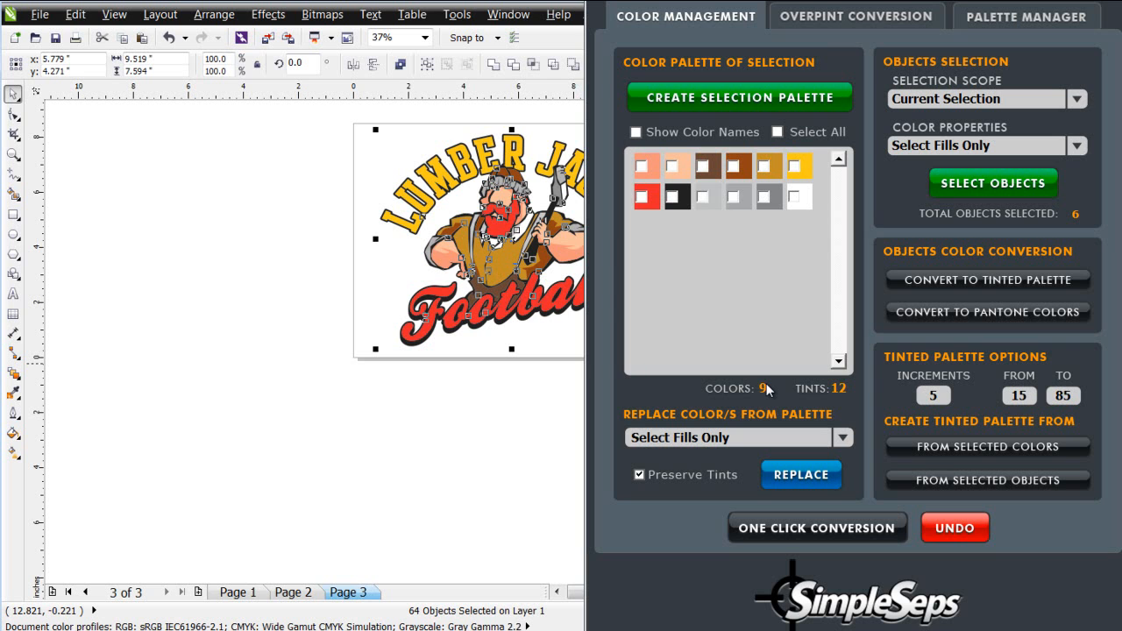
Generate an overprint design of the selected logo in Overprint Conversion from yellow, red and black, replacing fills only
click(865, 17)
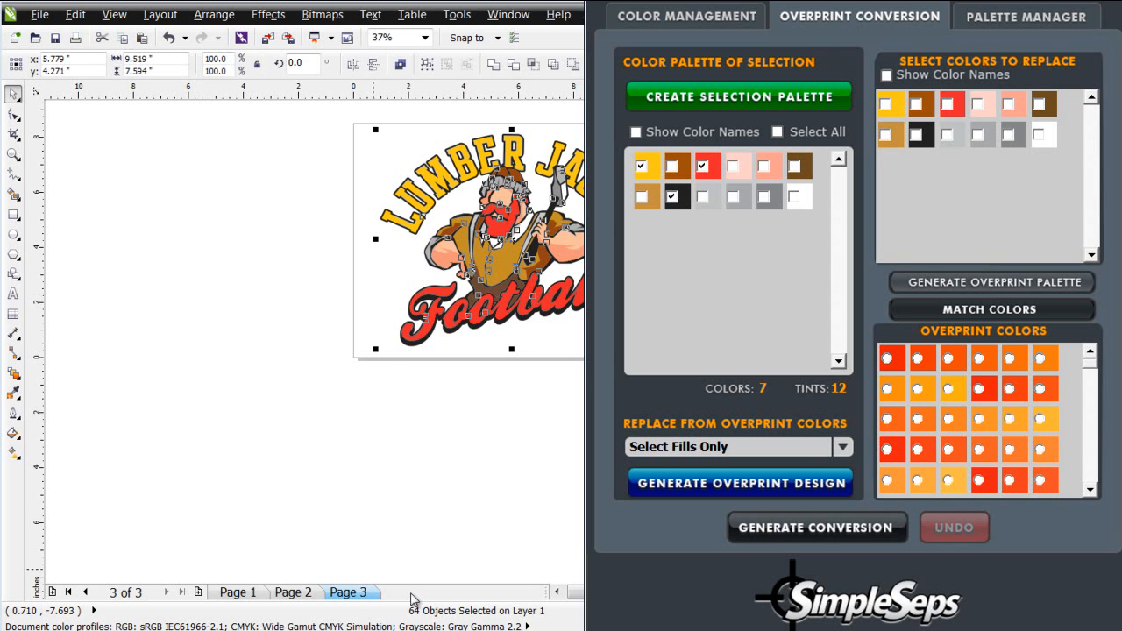
click(758, 484)
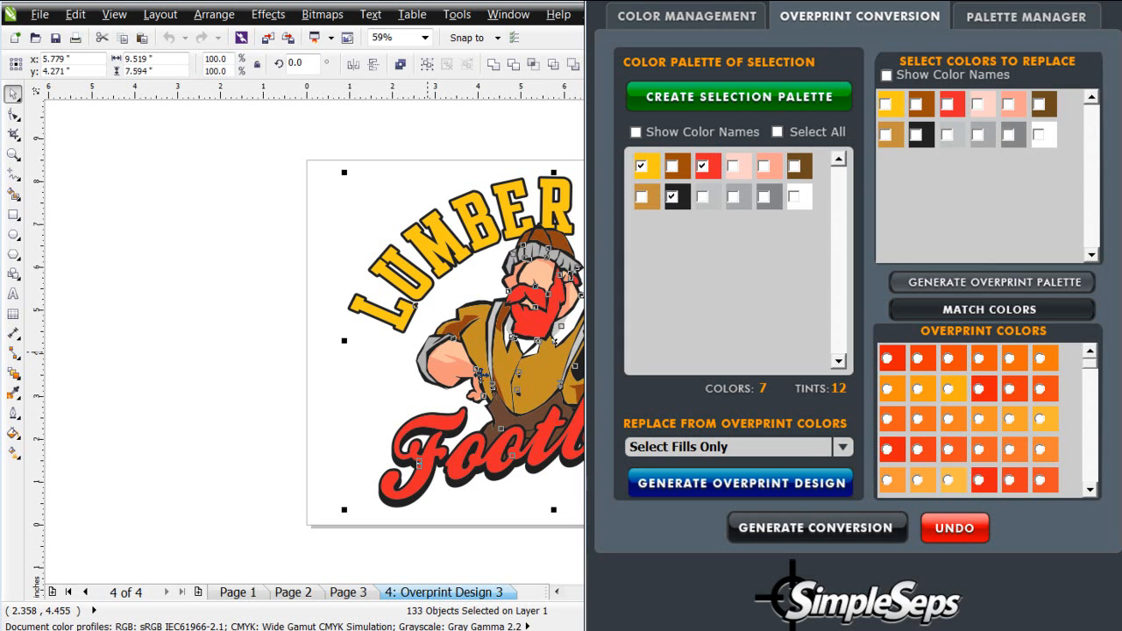
Move the stacked vest, jacket and arm pieces of the overprint logo aside to inspect the layers beneath them
click(311, 427)
click(526, 394)
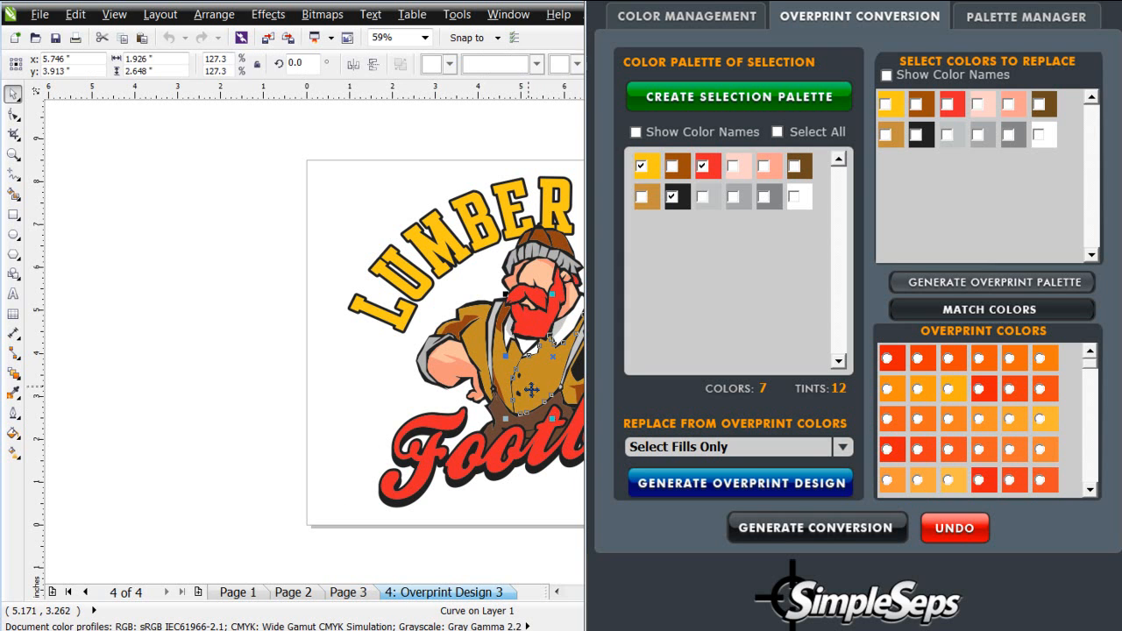
drag(553, 405, 545, 375)
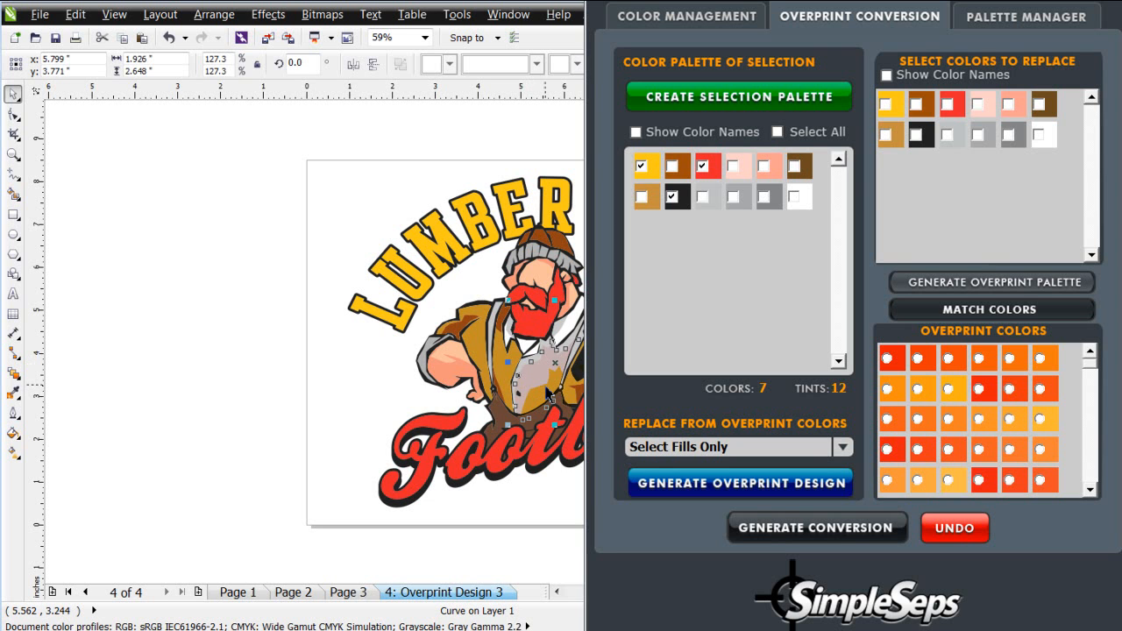
drag(529, 370, 544, 380)
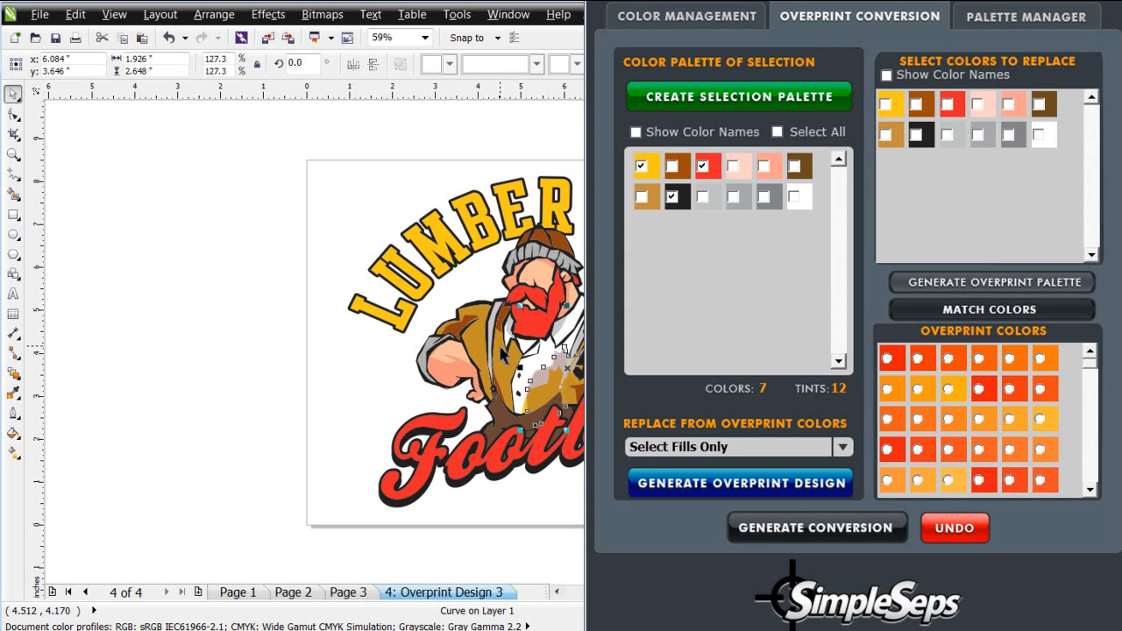
click(457, 351)
drag(458, 351, 499, 346)
click(475, 340)
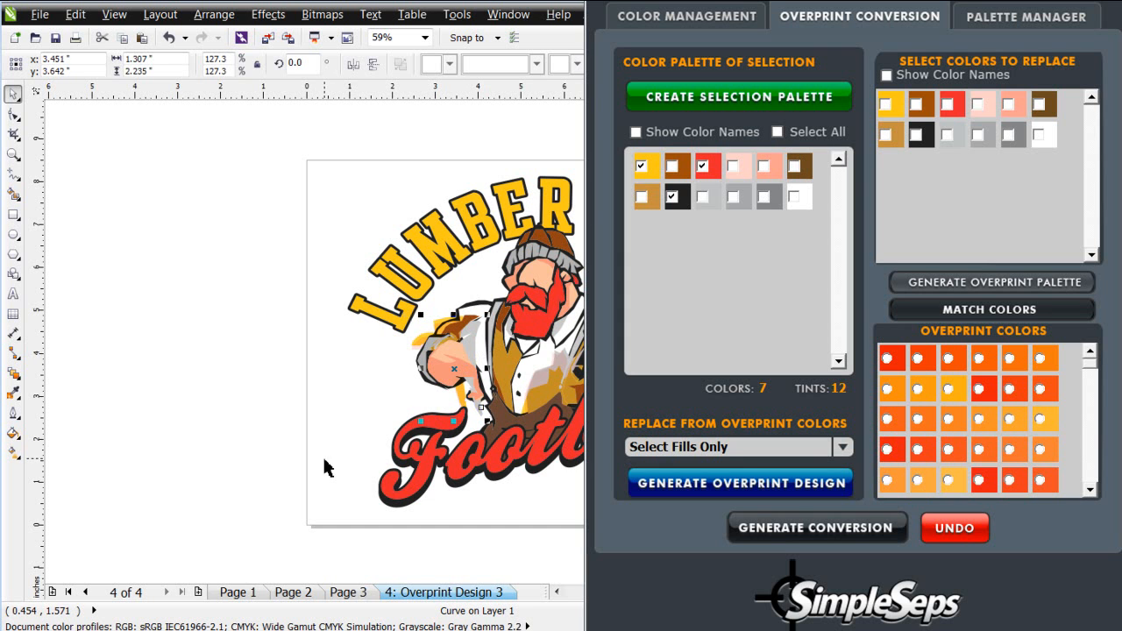
click(481, 350)
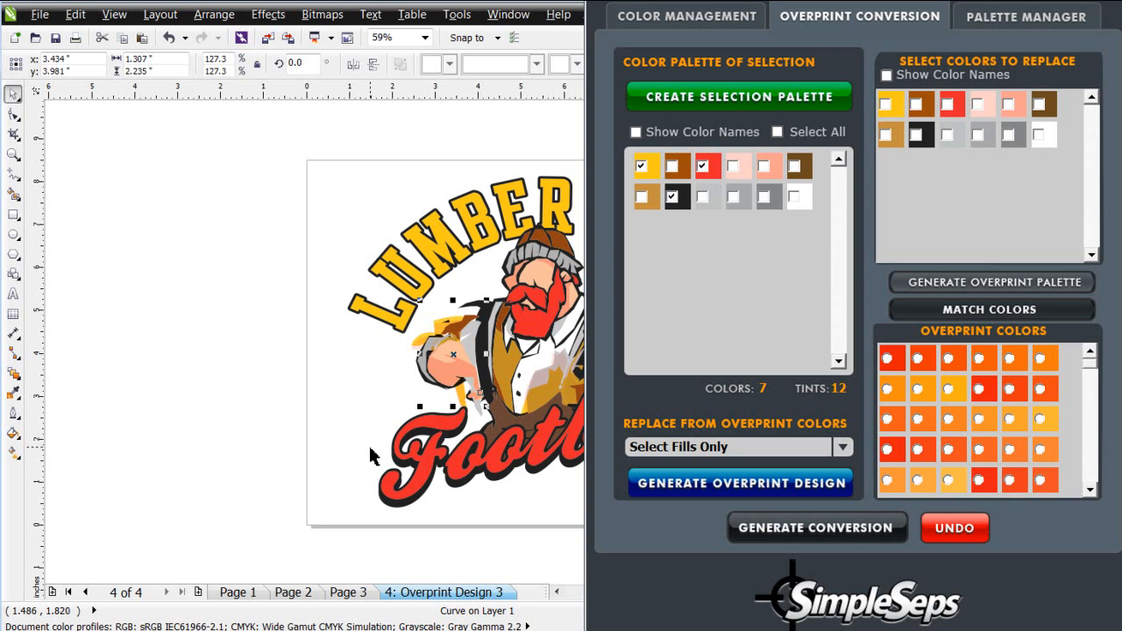
Undo all the moves of the vest, jacket and arm pieces and deselect everything
key(ctrl+z)
key(ctrl+z)
key(ctrl+z)
key(ctrl+z)
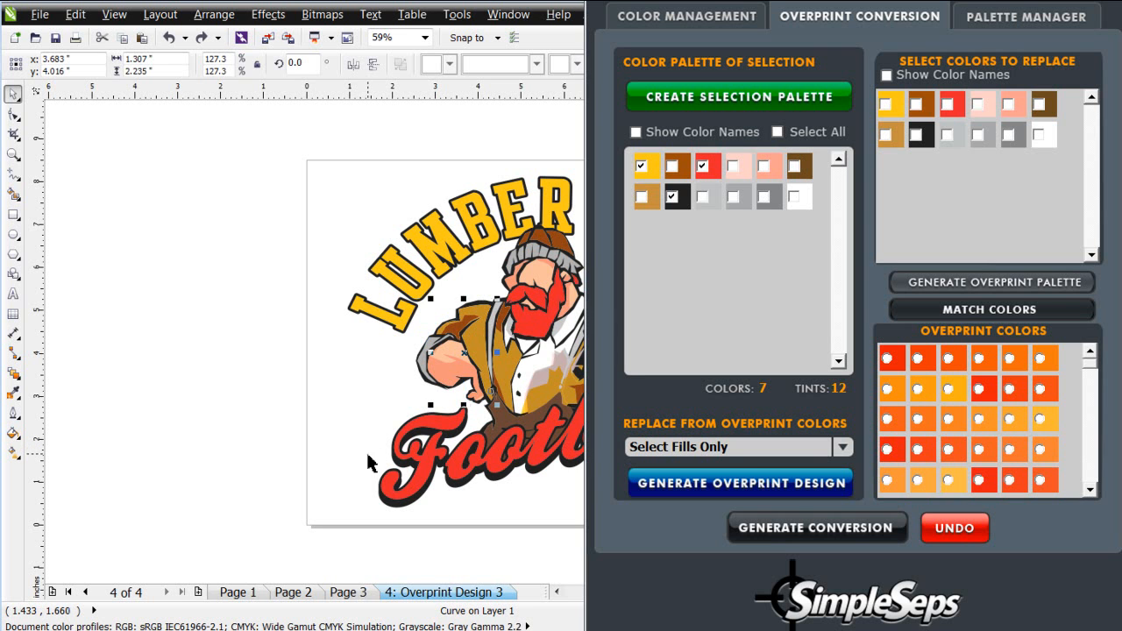
key(ctrl+z)
key(ctrl+z)
key(ctrl+z)
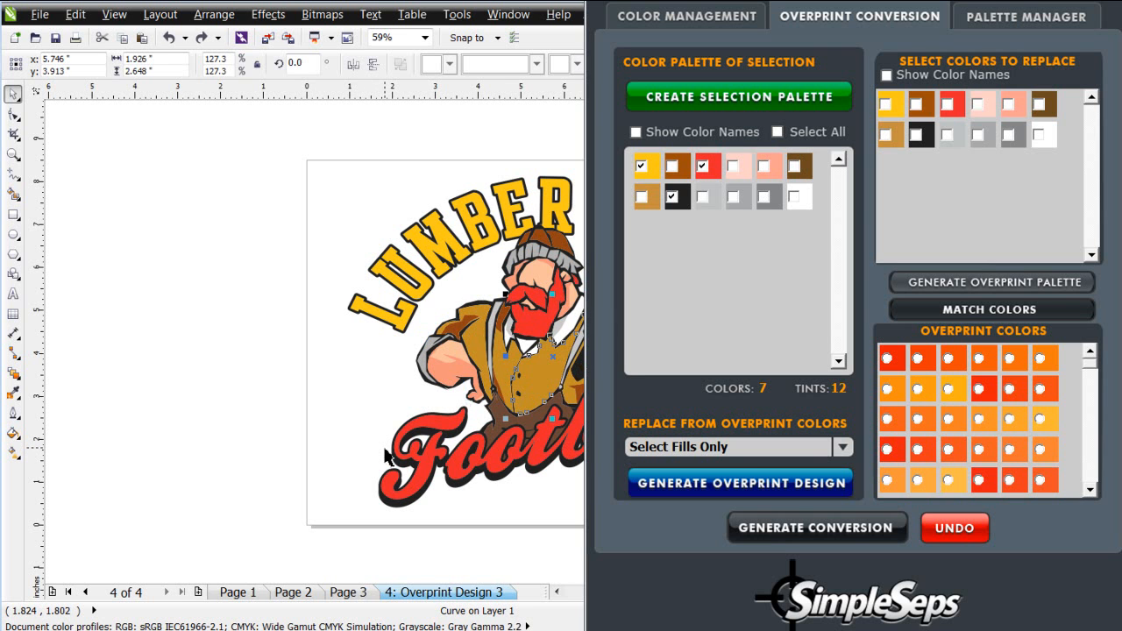
click(316, 367)
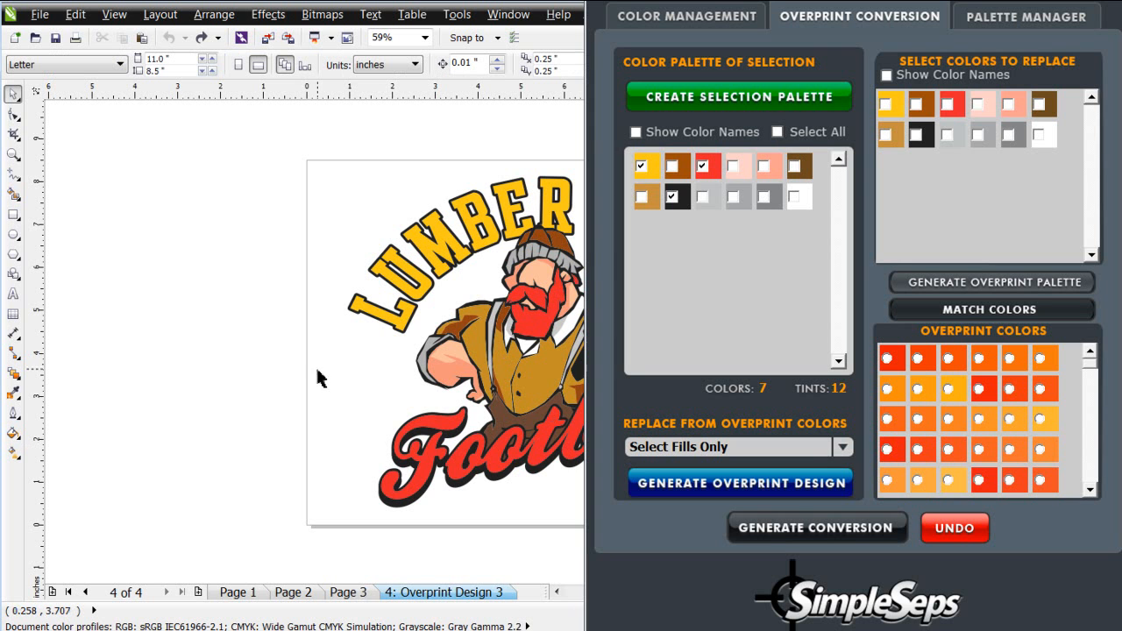
Select the overprint logo objects on the Overprint Design 3 page and create their selection palette
drag(316, 149, 734, 534)
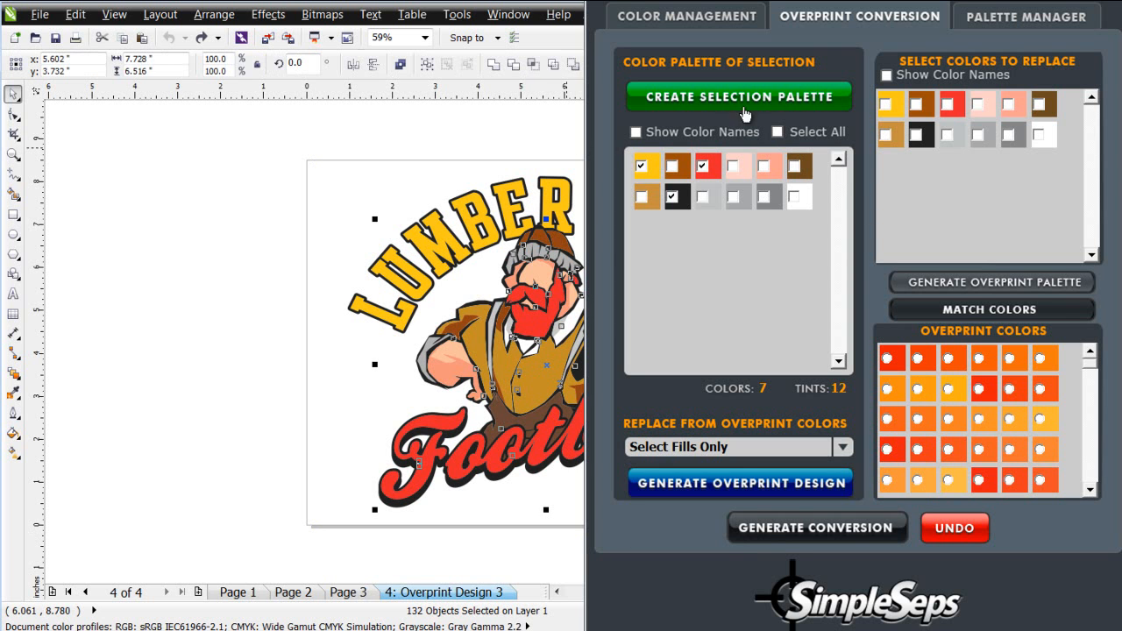
click(752, 97)
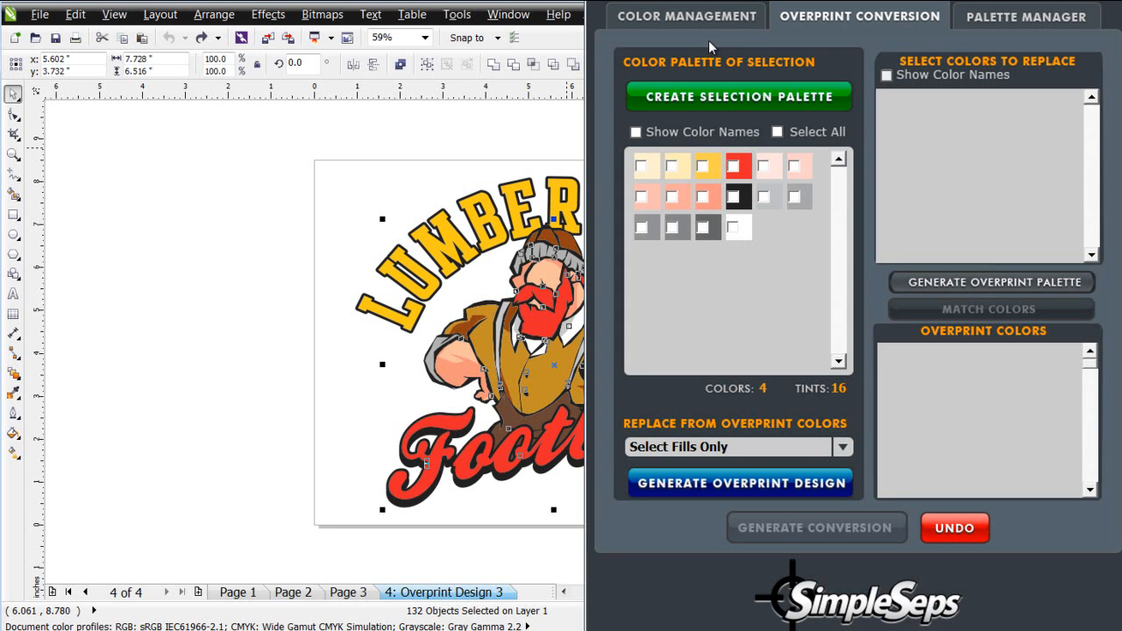
Uncover more of the logo and compare the original on Page 2 with the version on the Overprint Design 3 page
drag(745, 2, 790, 9)
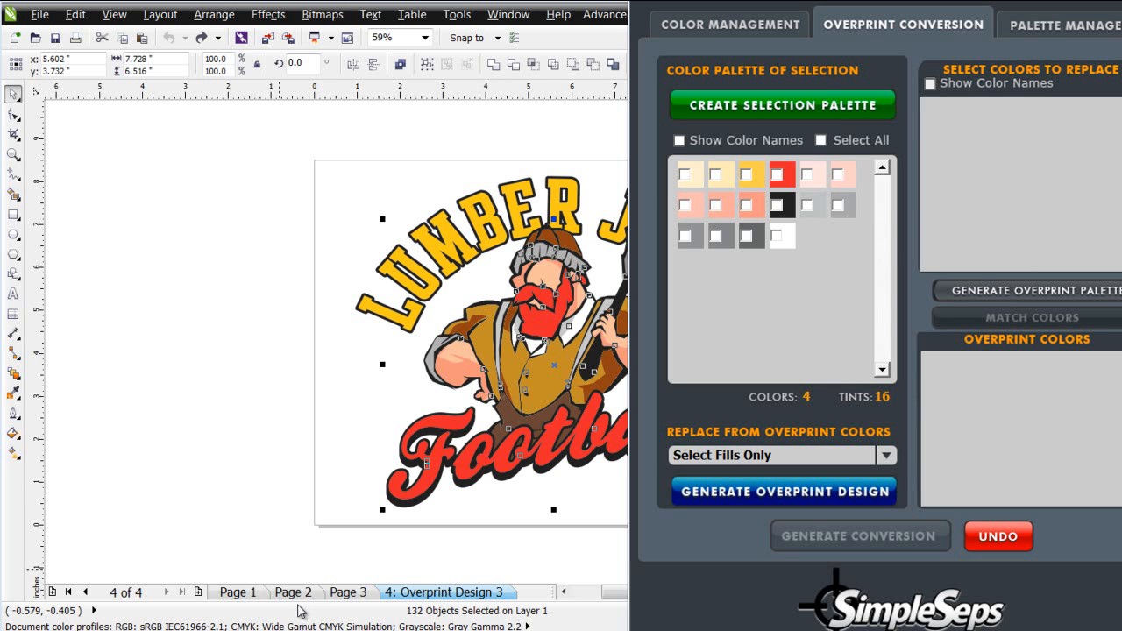
click(293, 593)
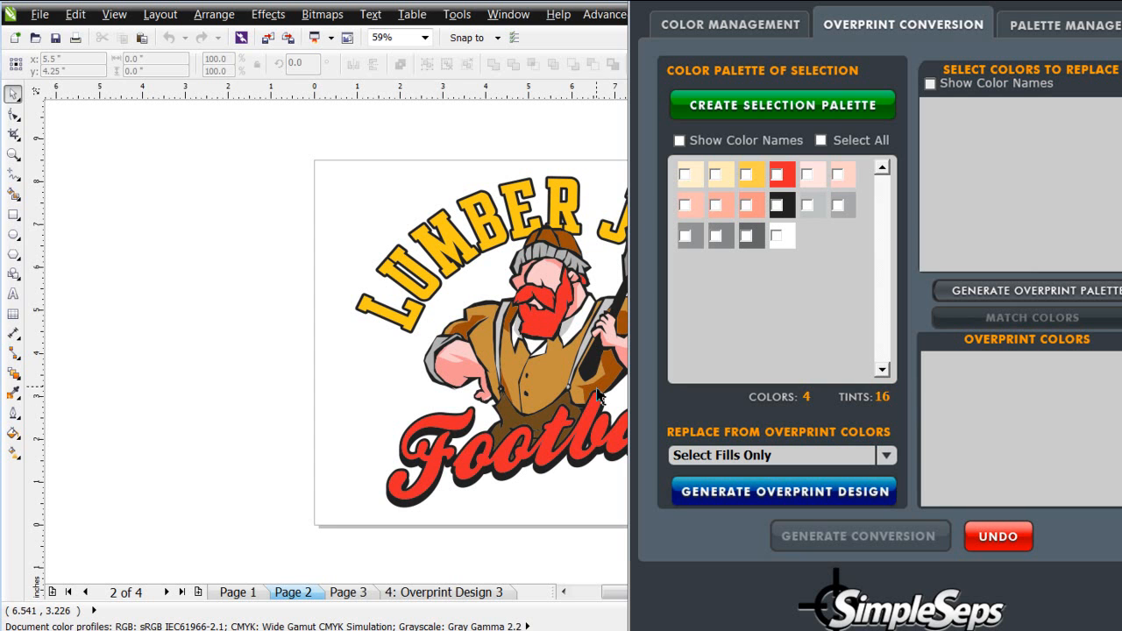
click(474, 594)
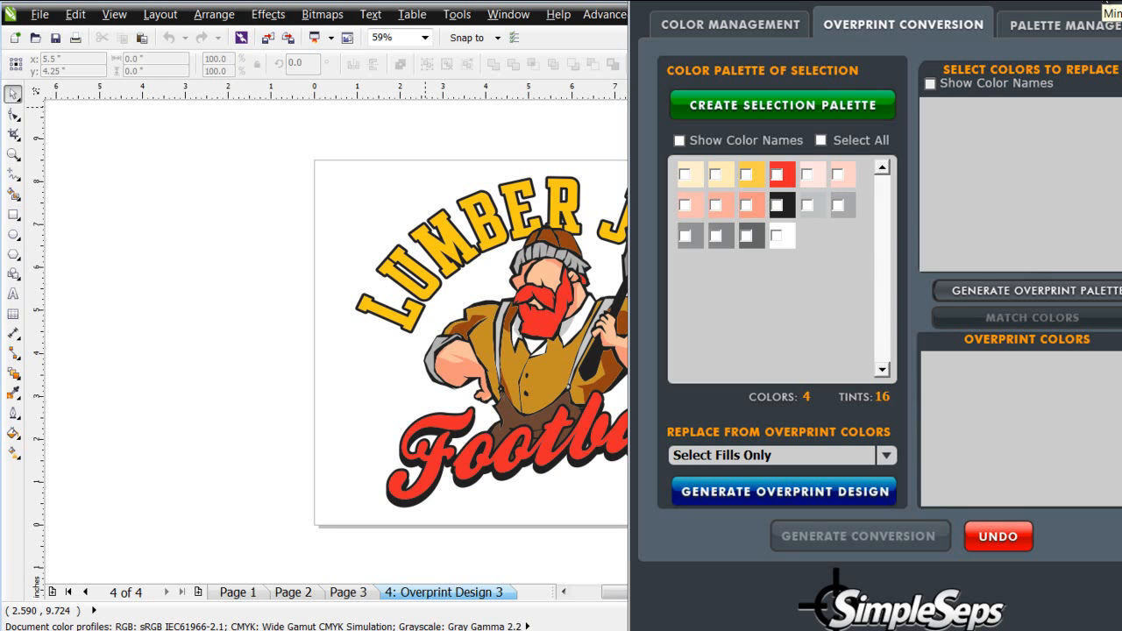
Look through the Palette Manager, Color Management and Overprint Conversion pages, and turn on Simulate Overprints for the drawing
click(1087, 27)
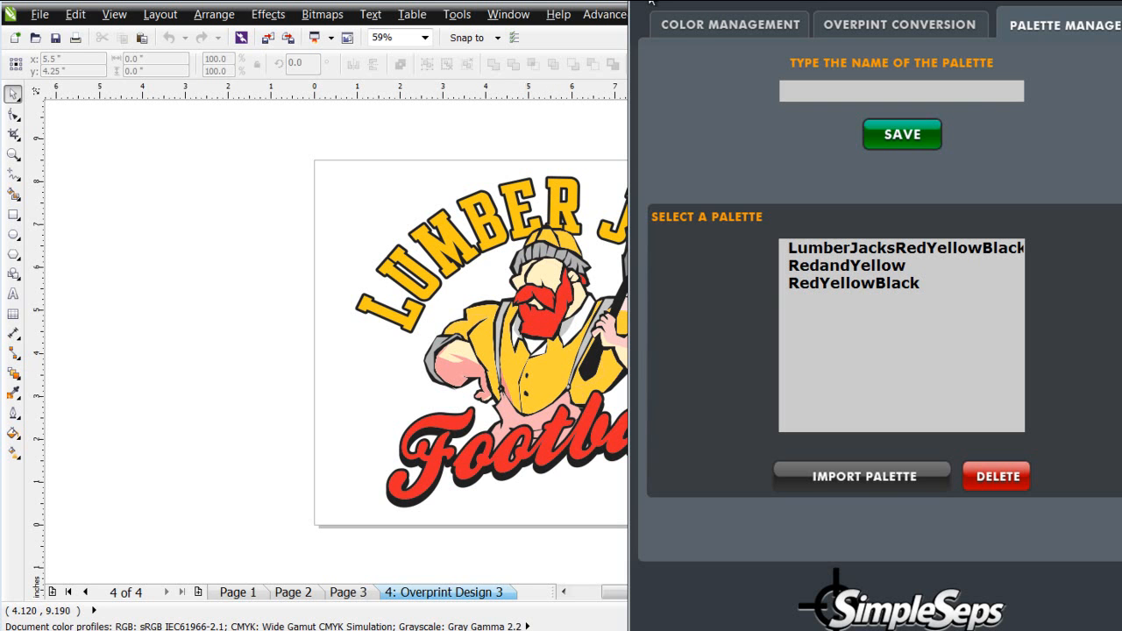
click(714, 29)
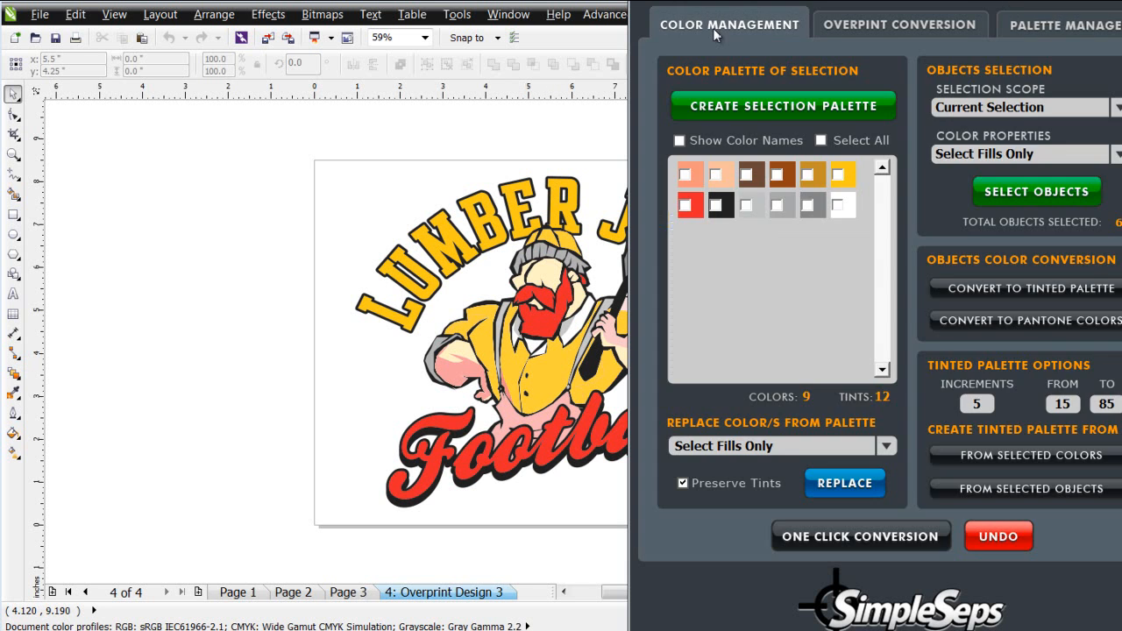
click(879, 29)
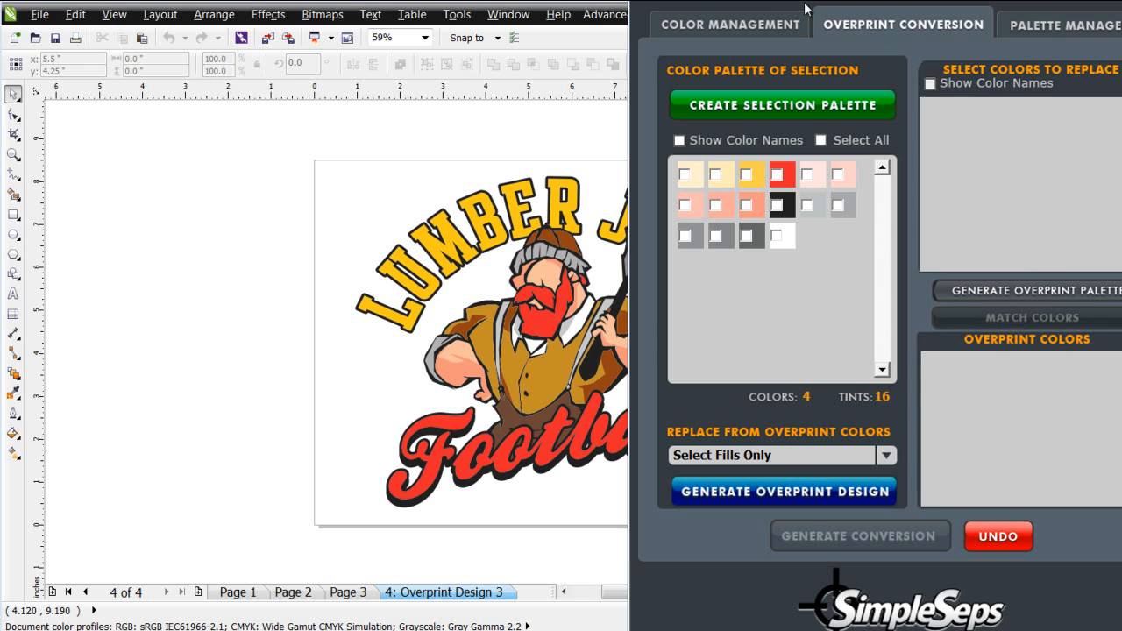
click(733, 24)
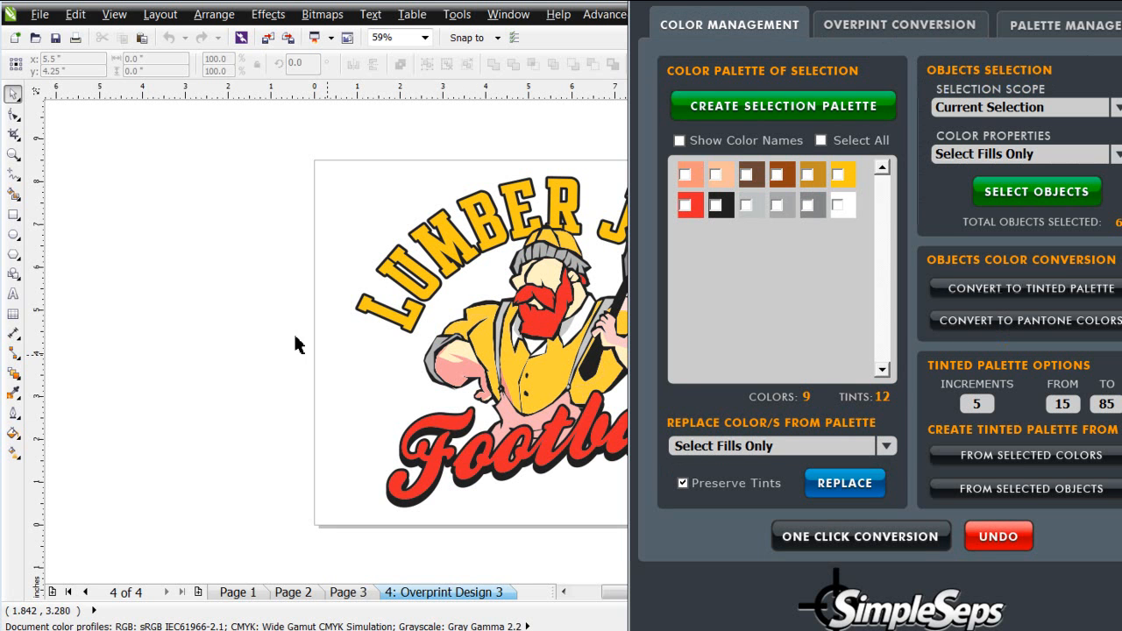
click(114, 16)
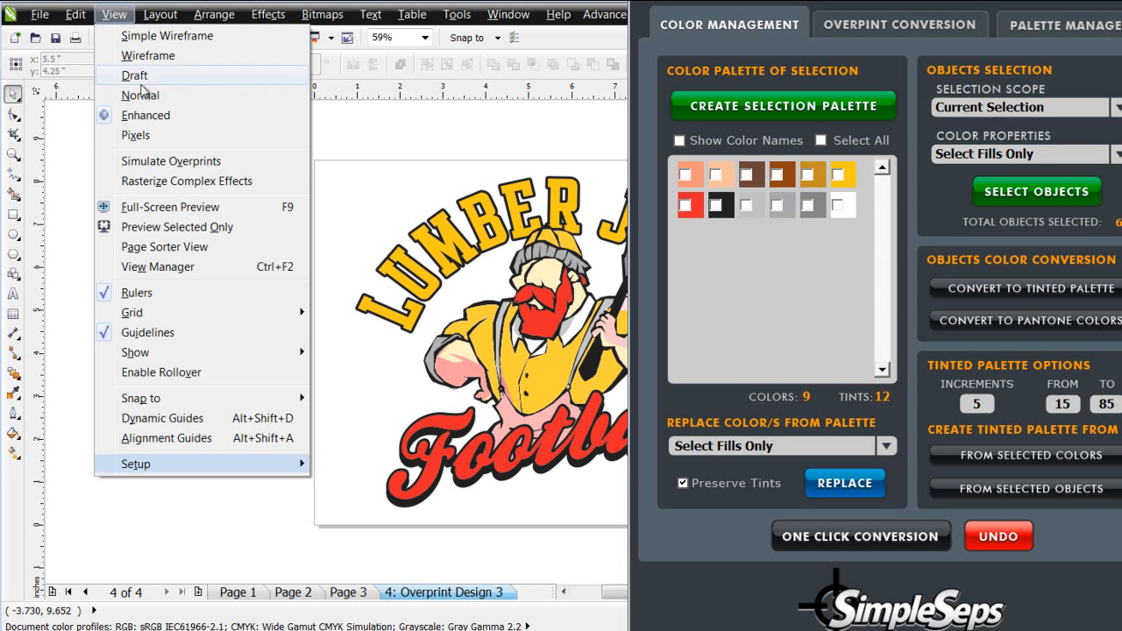
click(165, 167)
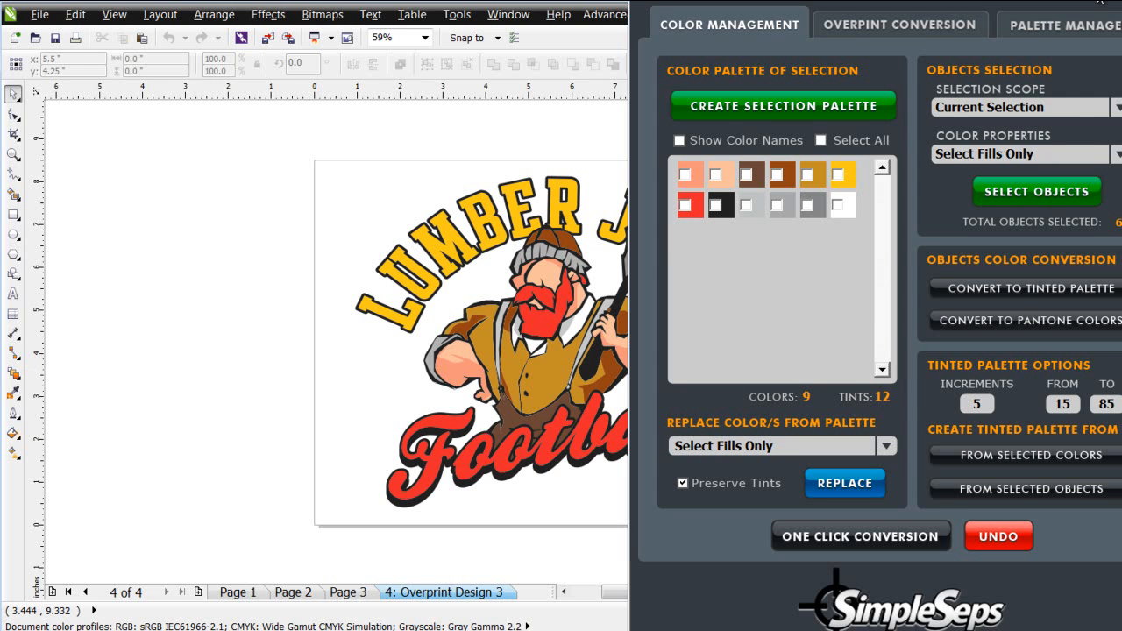
Put the overprint plugin window away, open Simple Seps 3 and set the separations raster type to HalfTones
click(1100, 2)
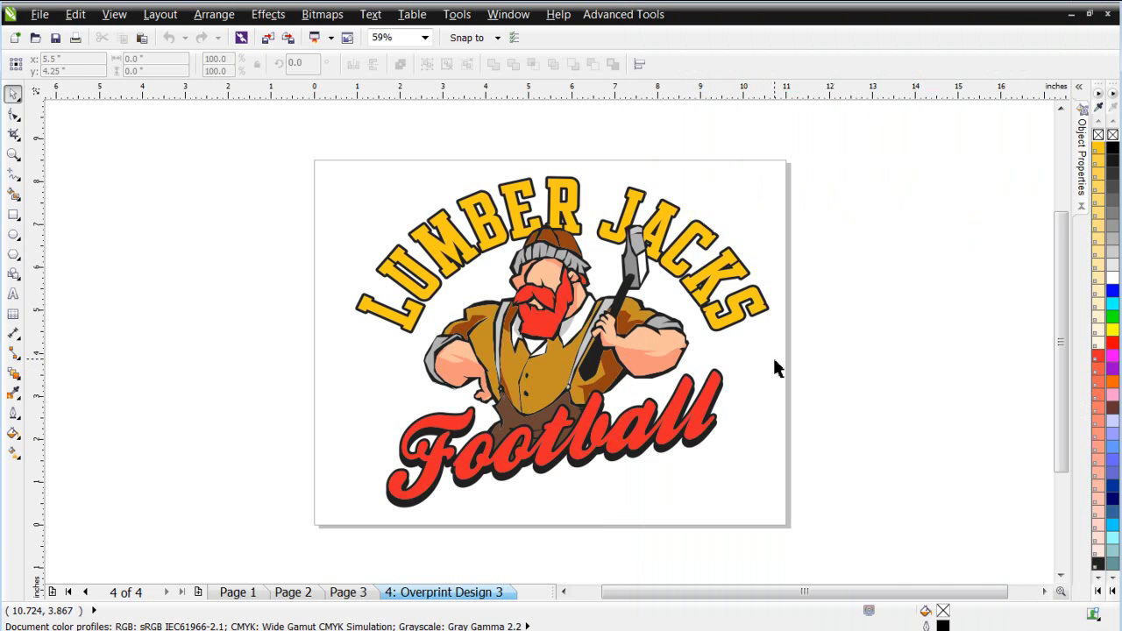
click(623, 14)
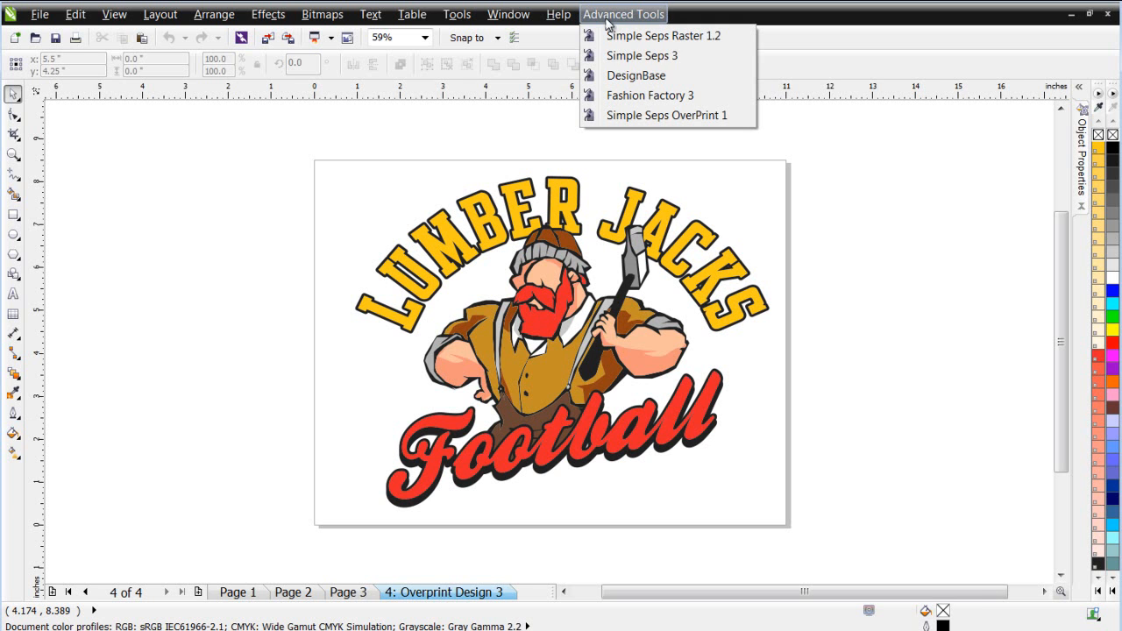
click(644, 57)
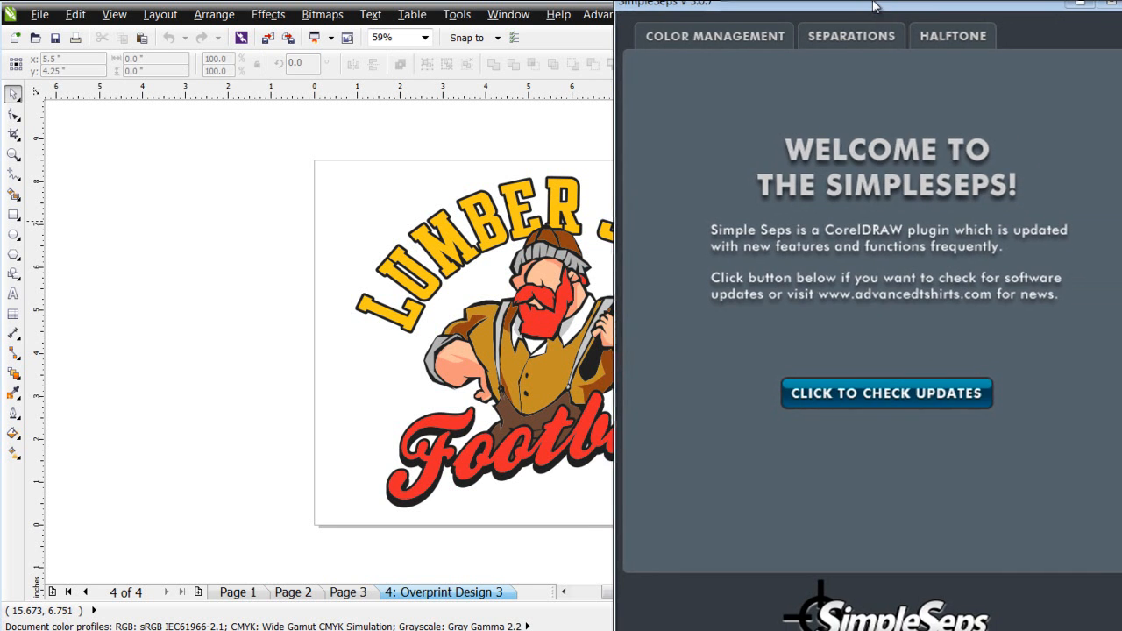
click(853, 39)
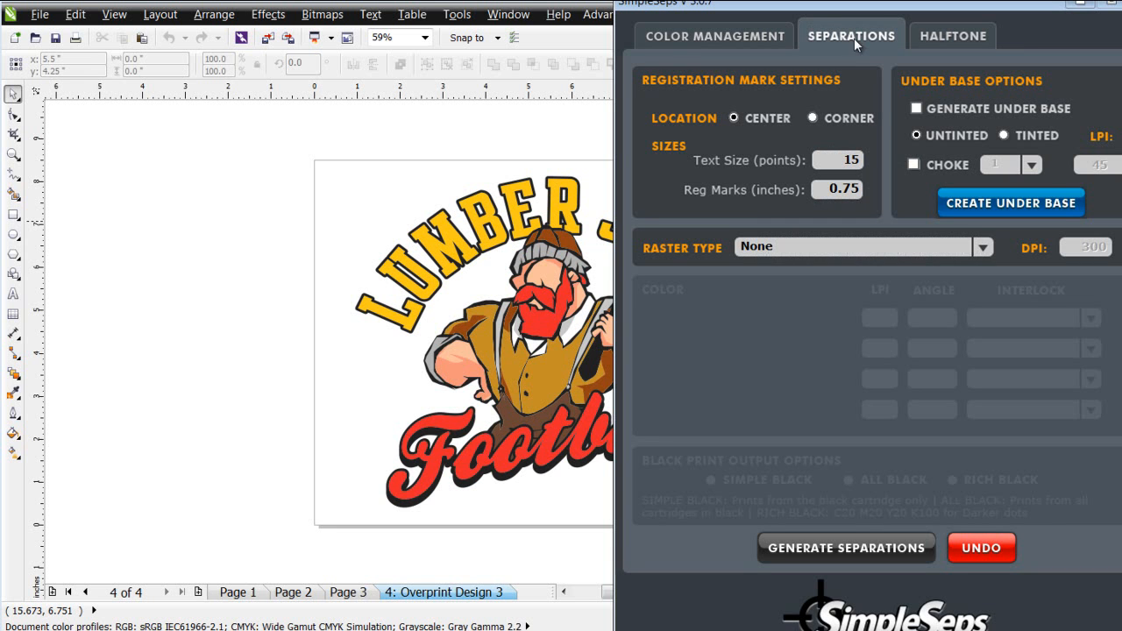
click(982, 247)
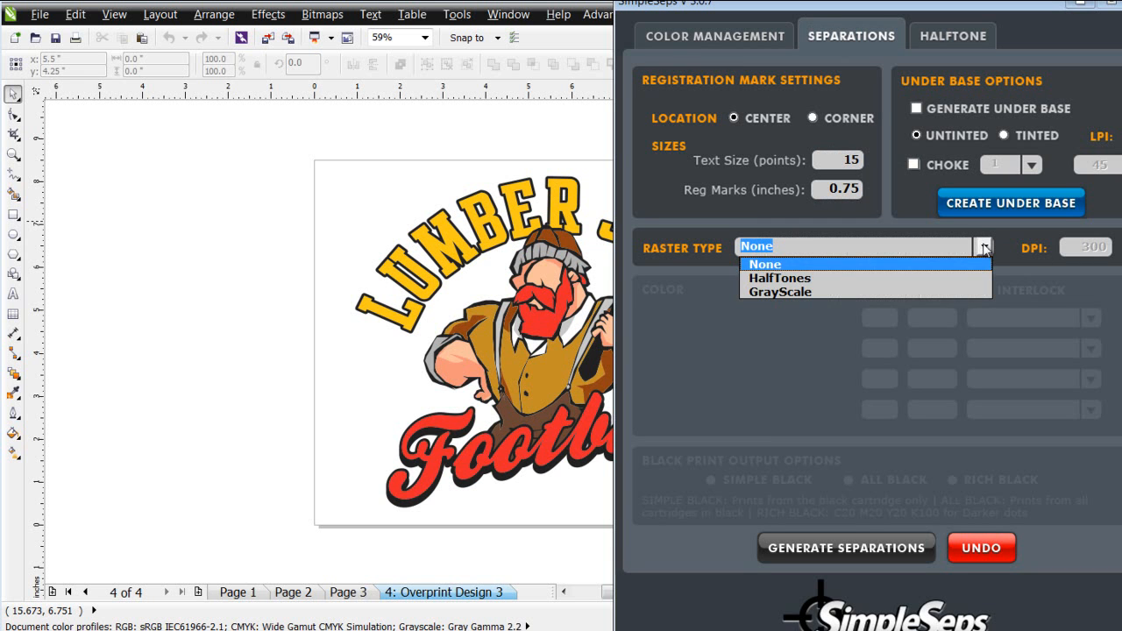
click(927, 278)
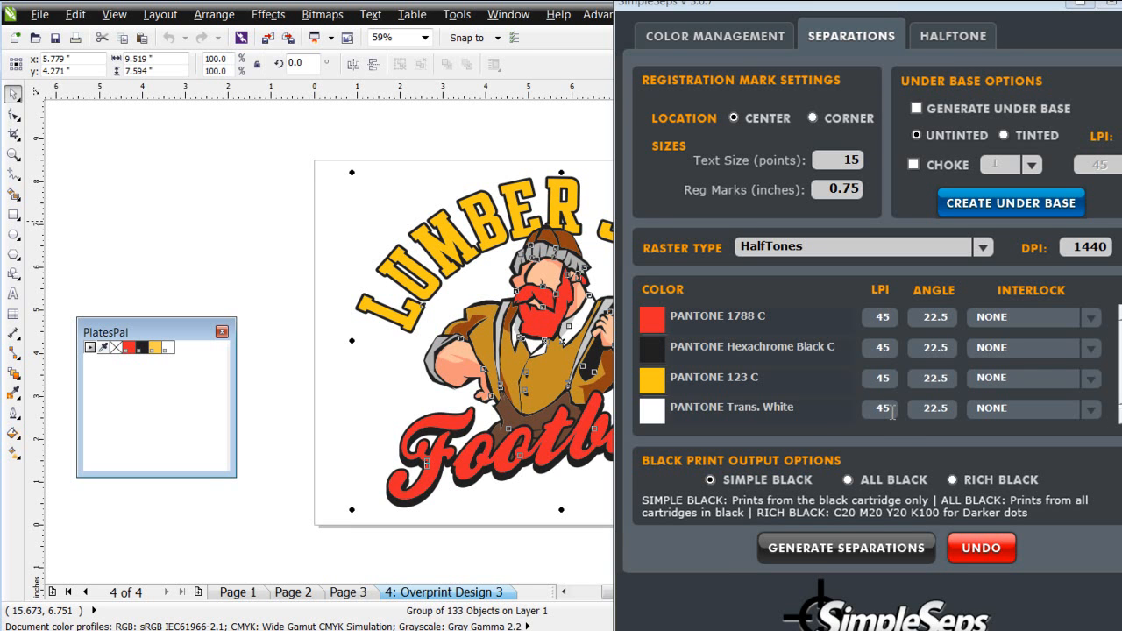
Set the red, black and yellow separations to 65 LPI, with angles of 52.5 for red and 72.5 for black
click(893, 322)
text(65)
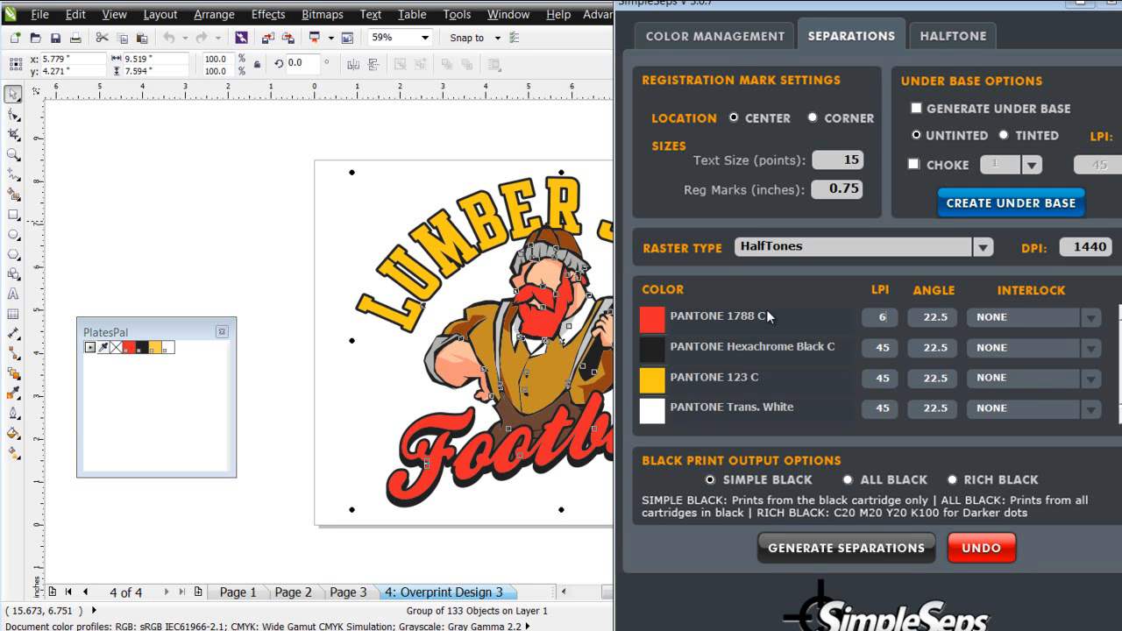
click(877, 347)
text(65)
click(890, 379)
text(65)
text(5)
drag(935, 348, 885, 348)
Generate the halftone separations and accept both prompts to proceed
click(849, 552)
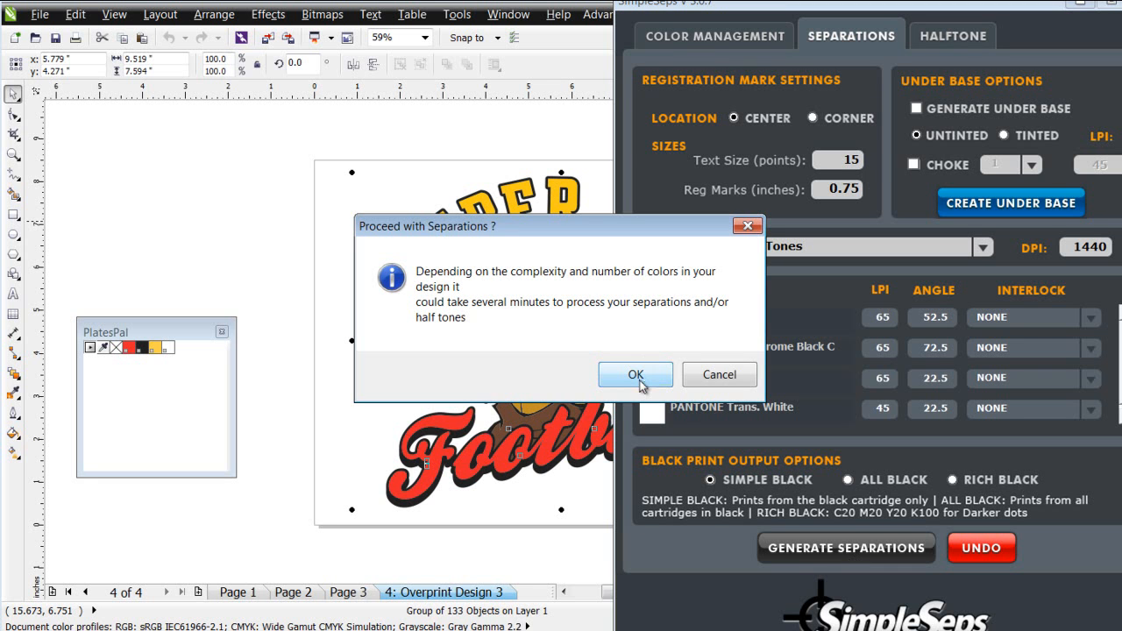
click(635, 377)
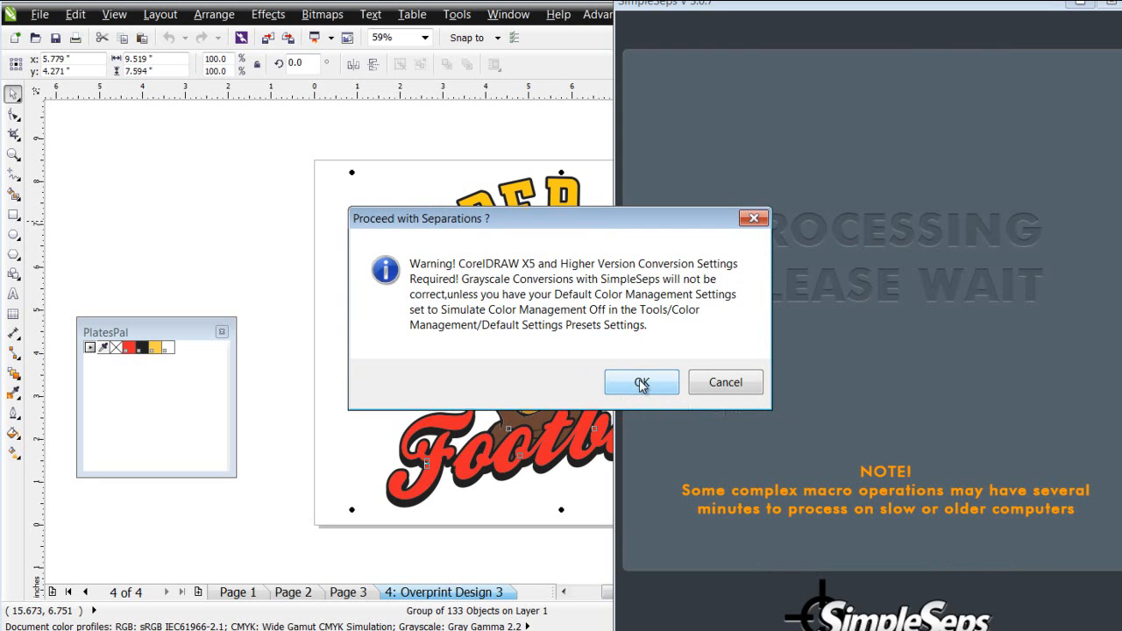
click(642, 384)
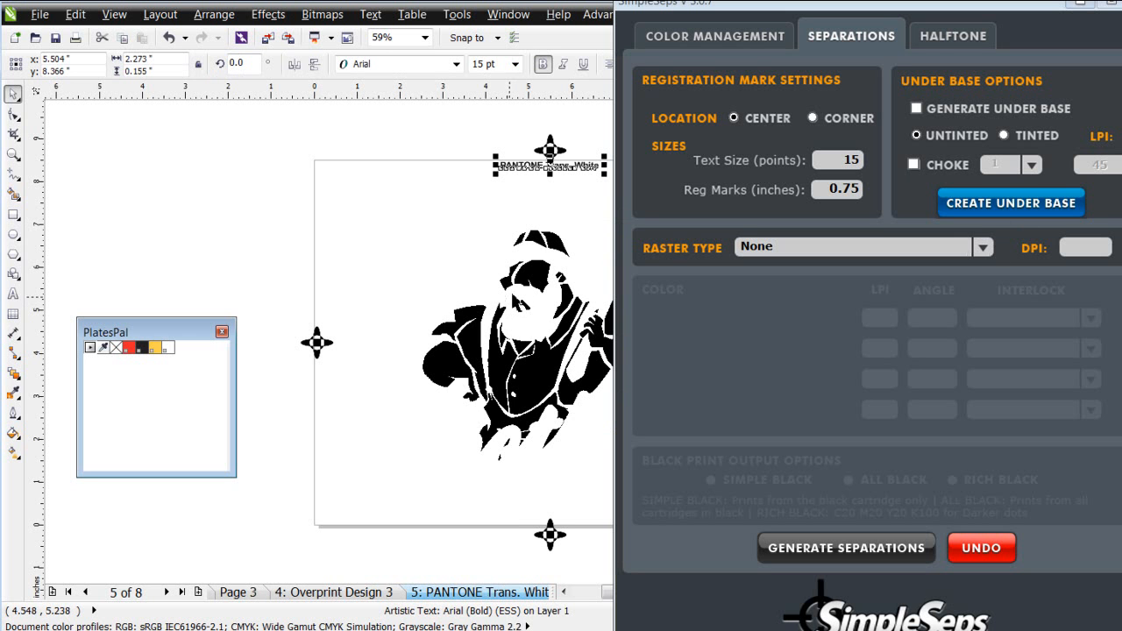
Delete the PANTONE Trans. White separation page
click(519, 300)
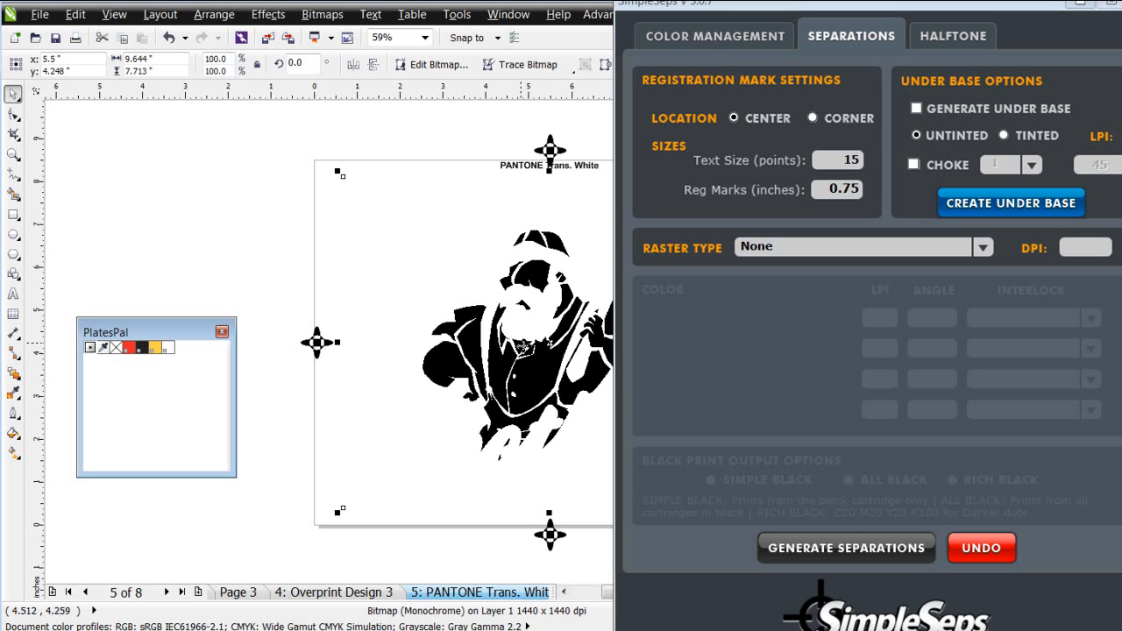
right_click(504, 602)
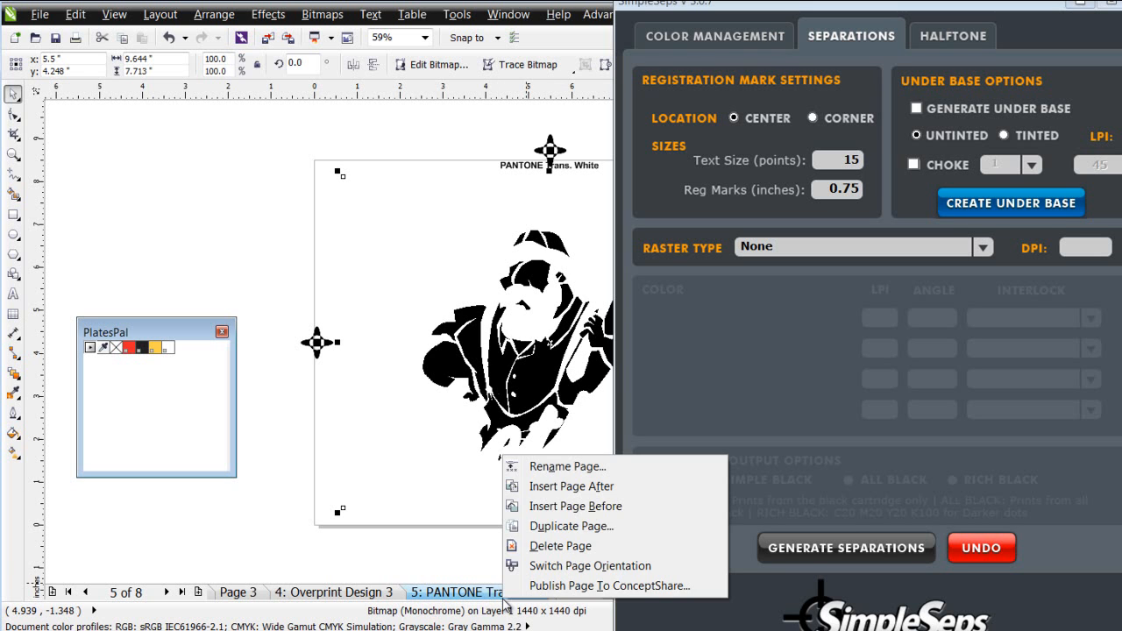
click(544, 545)
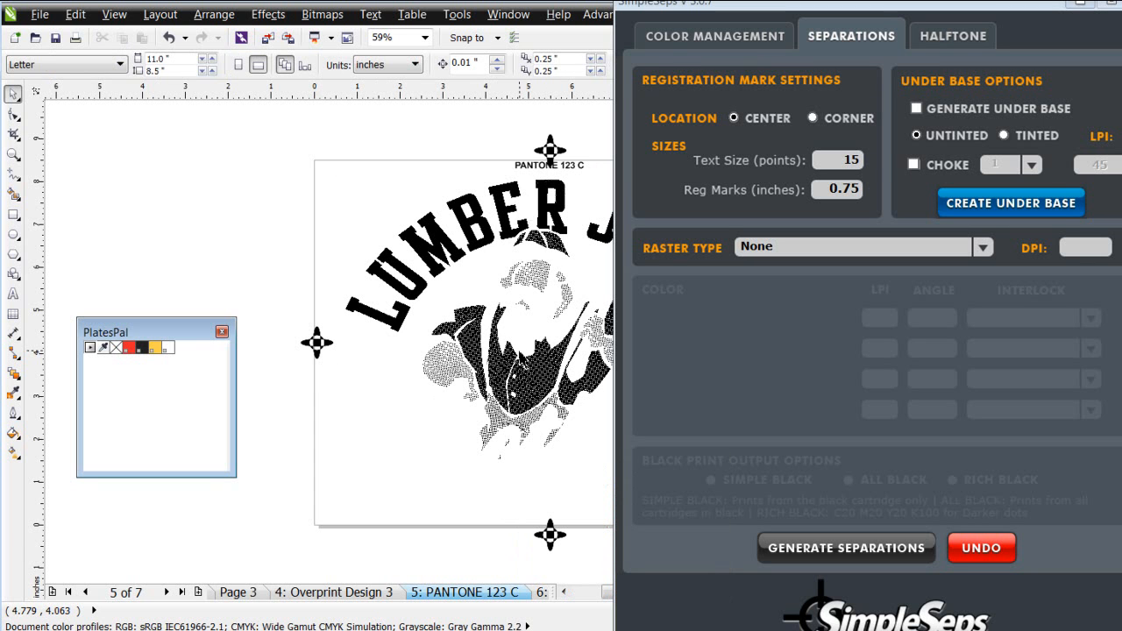
Color the PANTONE 123 C halftone bitmap with the PANTONE 123 C yellow swatch and go to the Hexachrome Black separation page
click(515, 352)
click(1080, 3)
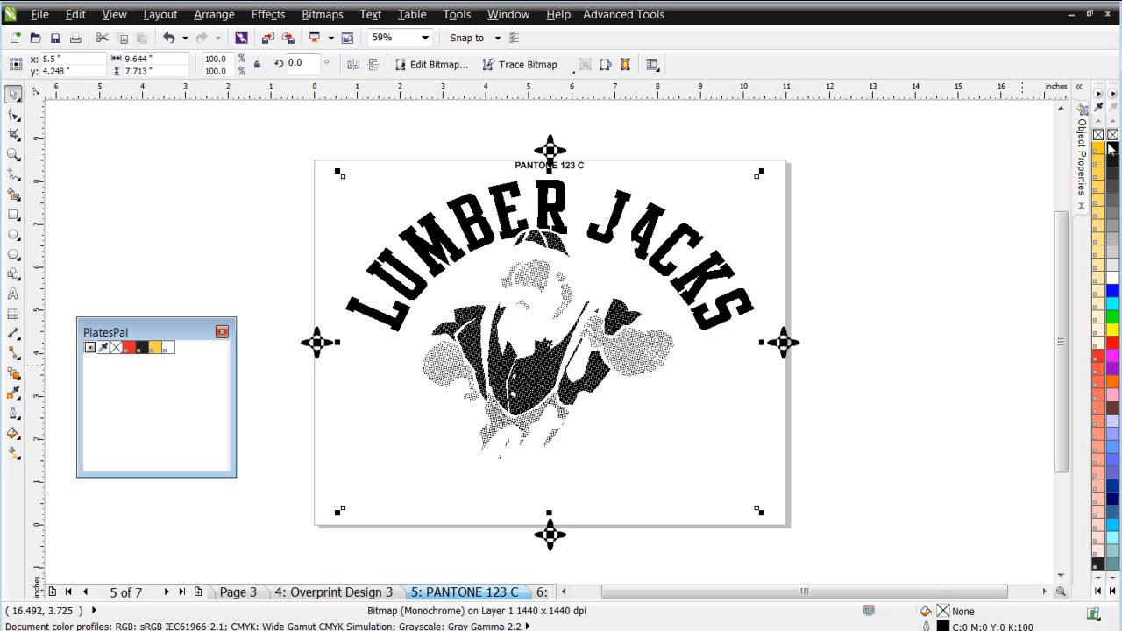
right_click(1098, 147)
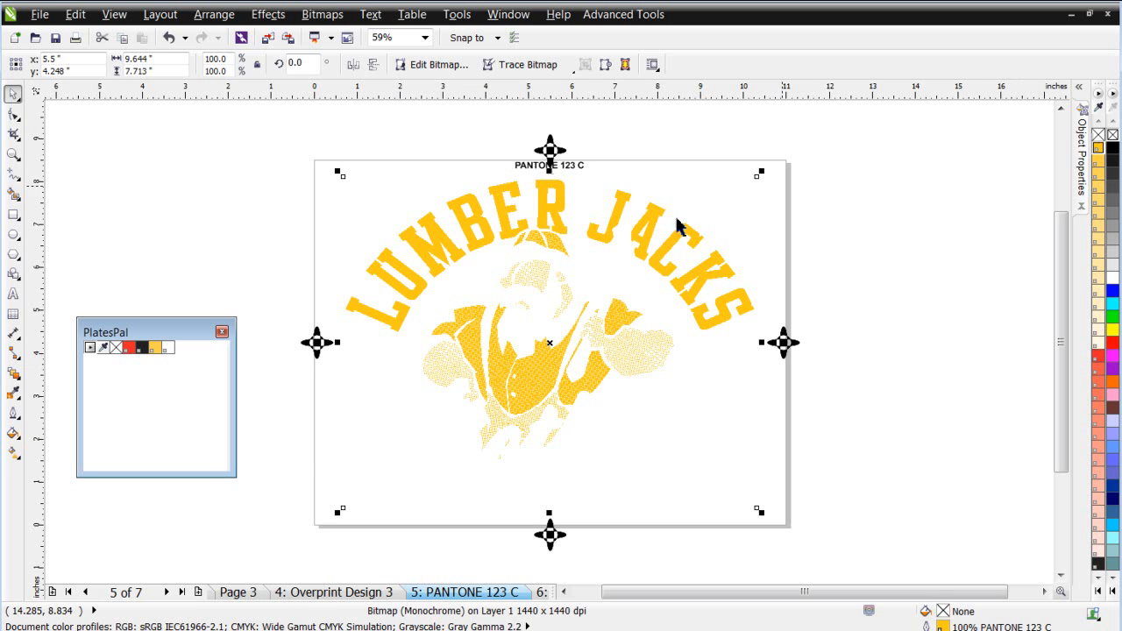
click(166, 592)
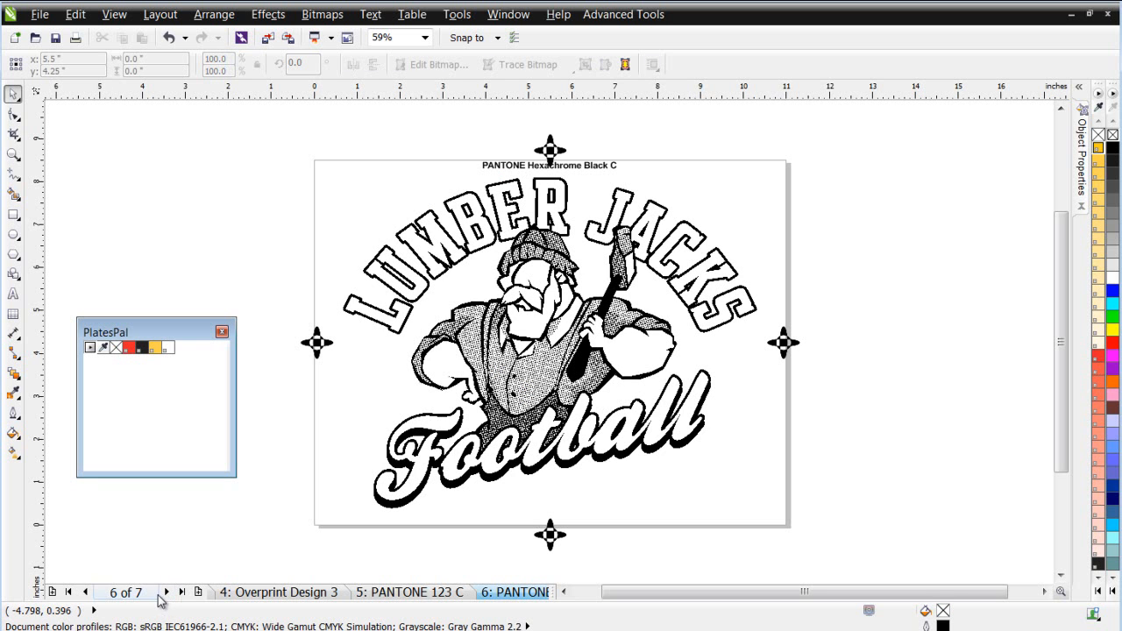
Color the halftone bitmap on the PANTONE 1788 C page with the PANTONE 1788 C red swatch
click(165, 593)
click(509, 347)
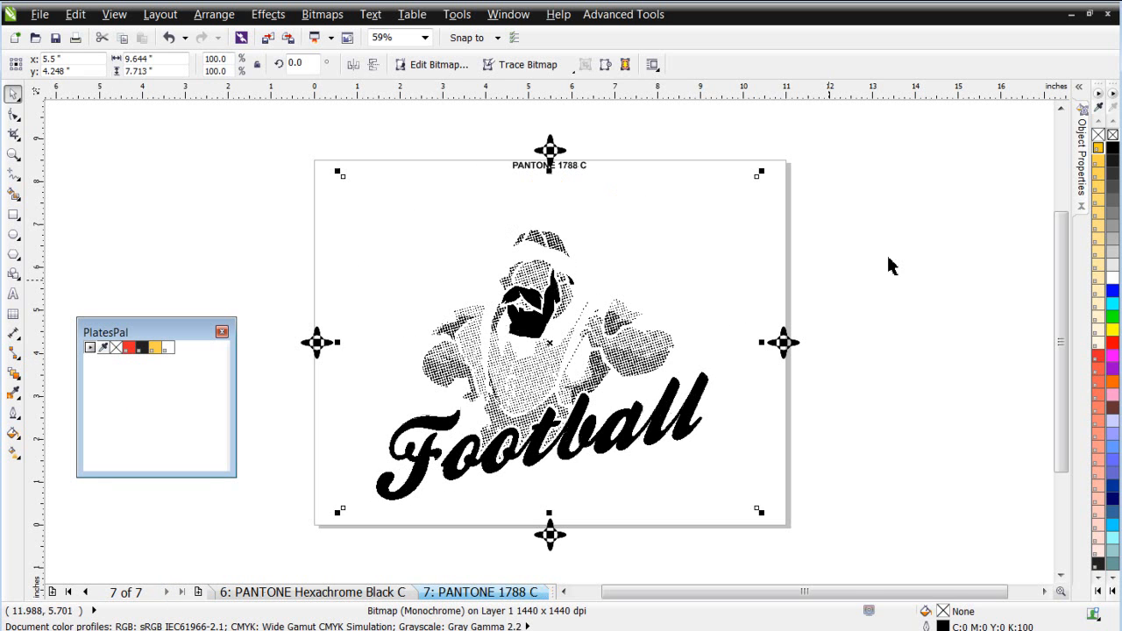
click(1096, 359)
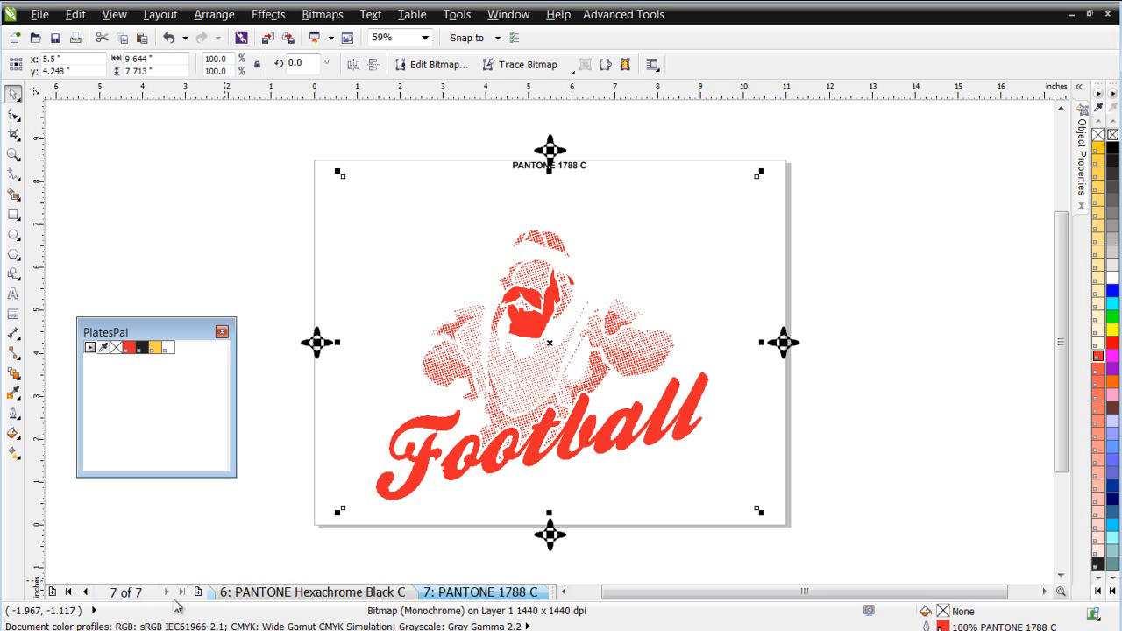
Paste a copy of the red halftone bitmap onto the PANTONE 123 C separation page
click(85, 592)
click(85, 593)
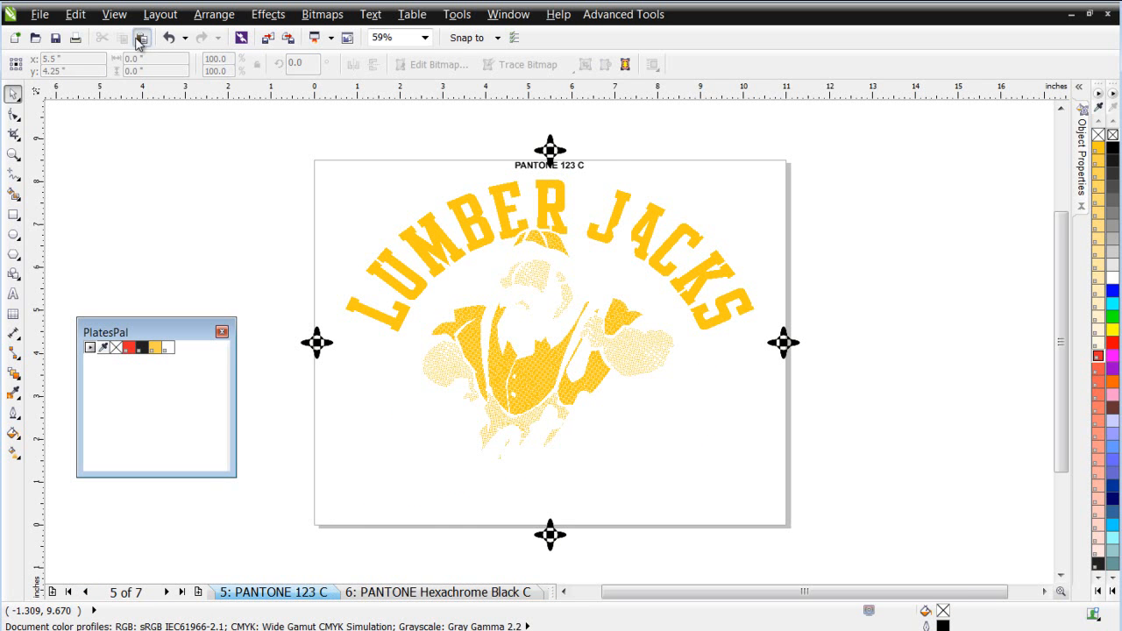
click(140, 39)
Examine how the red and yellow halftone dots overlap on the lumberjack's vest
scroll(535, 353, up, 2)
scroll(535, 353, up, 2)
scroll(593, 378, up, 2)
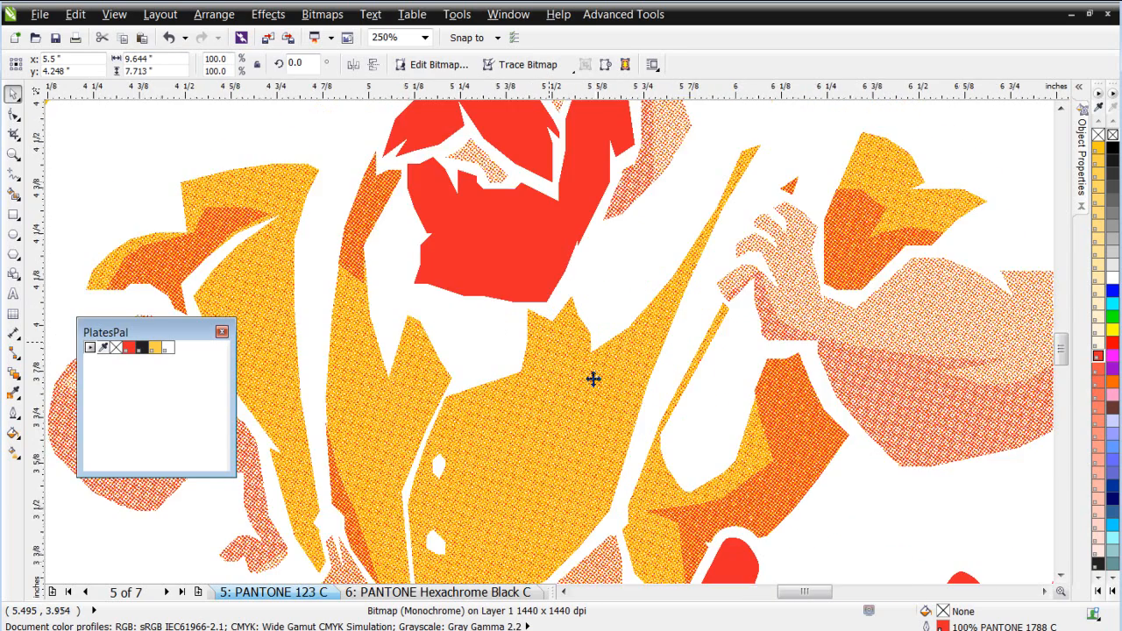
scroll(593, 378, up, 2)
scroll(594, 378, up, 2)
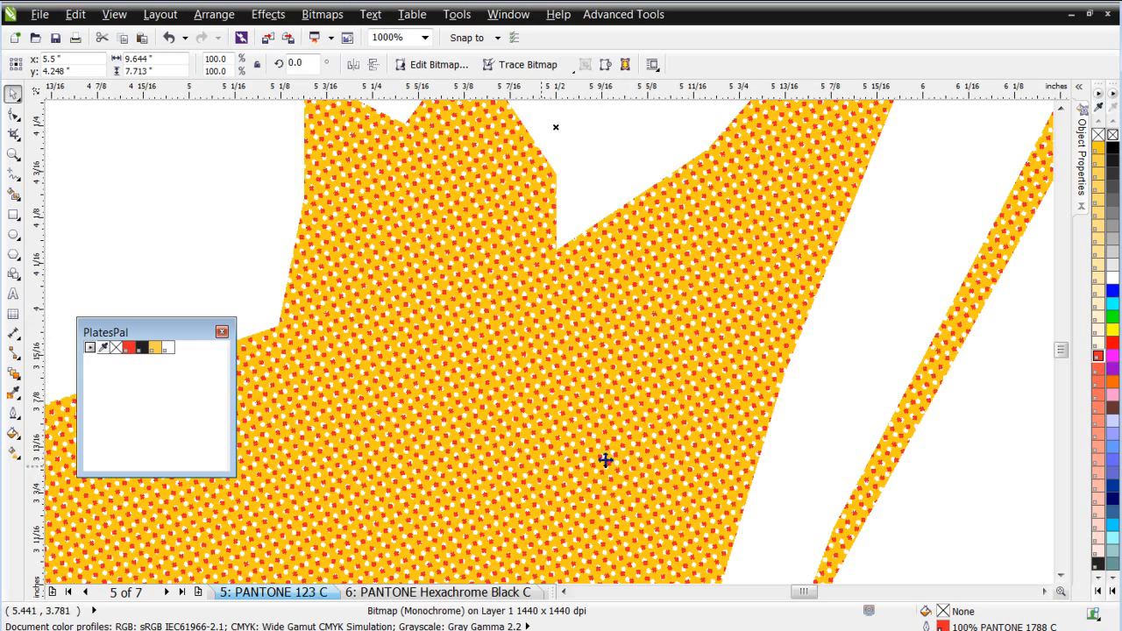
scroll(681, 458, down, 2)
scroll(508, 351, down, 2)
scroll(561, 363, down, 2)
scroll(566, 365, down, 2)
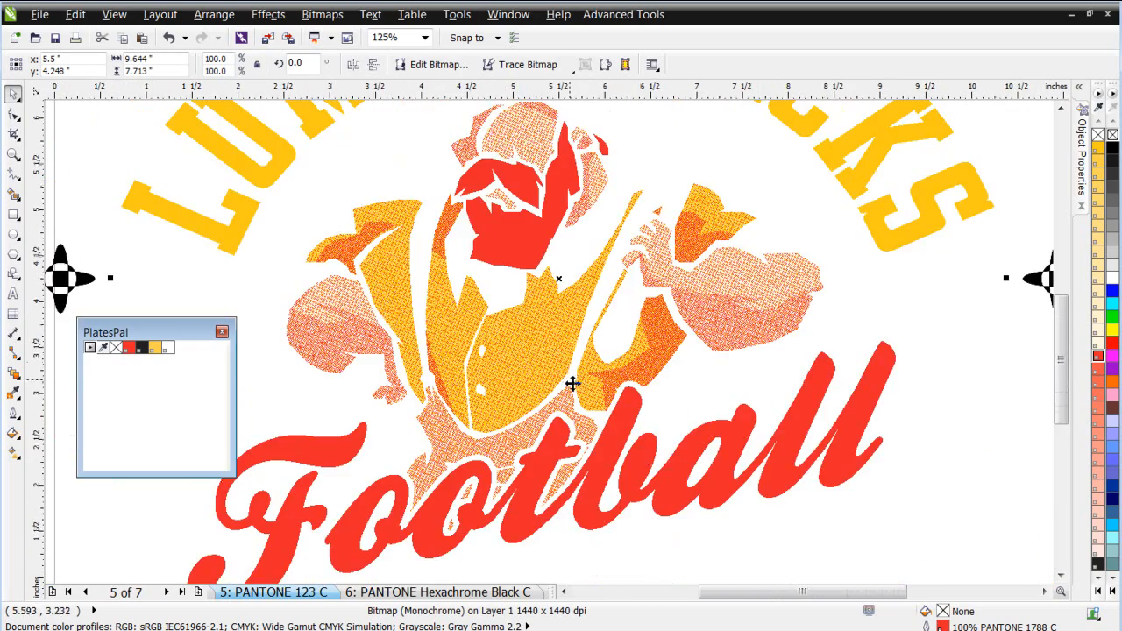
Try sending the red halftone bitmap to the back of the page and undo the order change
right_click(519, 366)
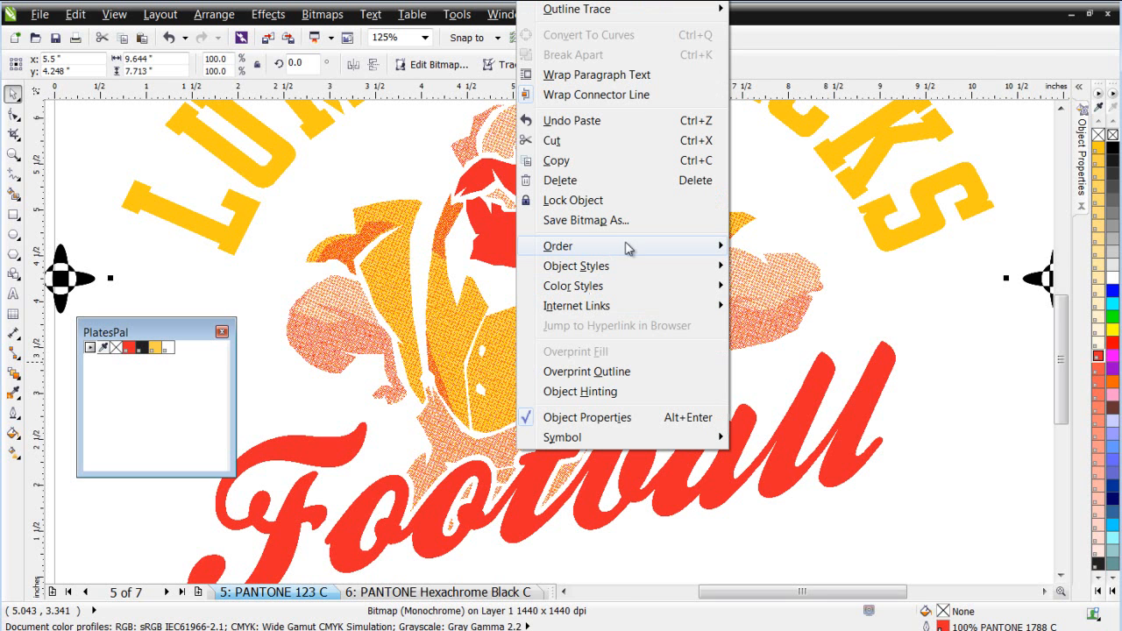
mouse_move(628, 249)
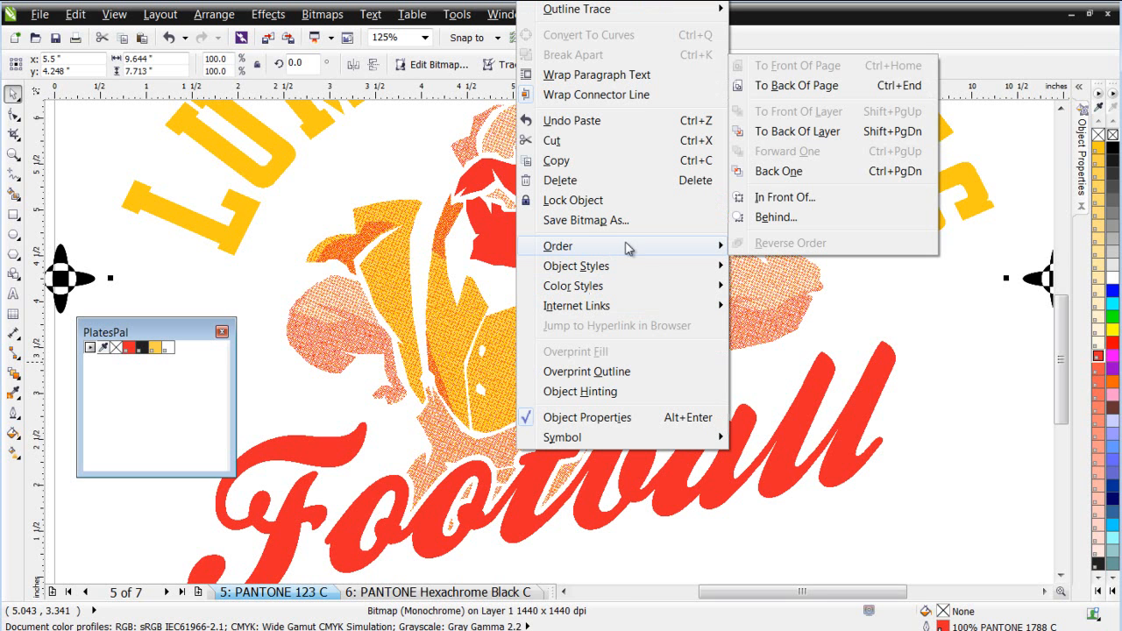
click(840, 89)
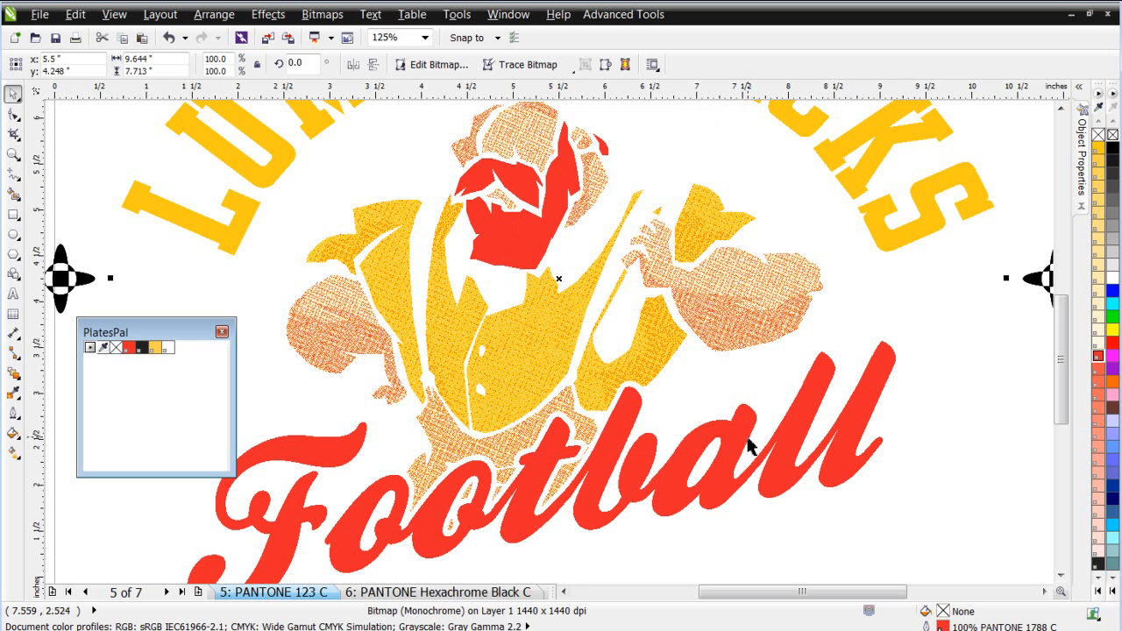
key(ctrl+z)
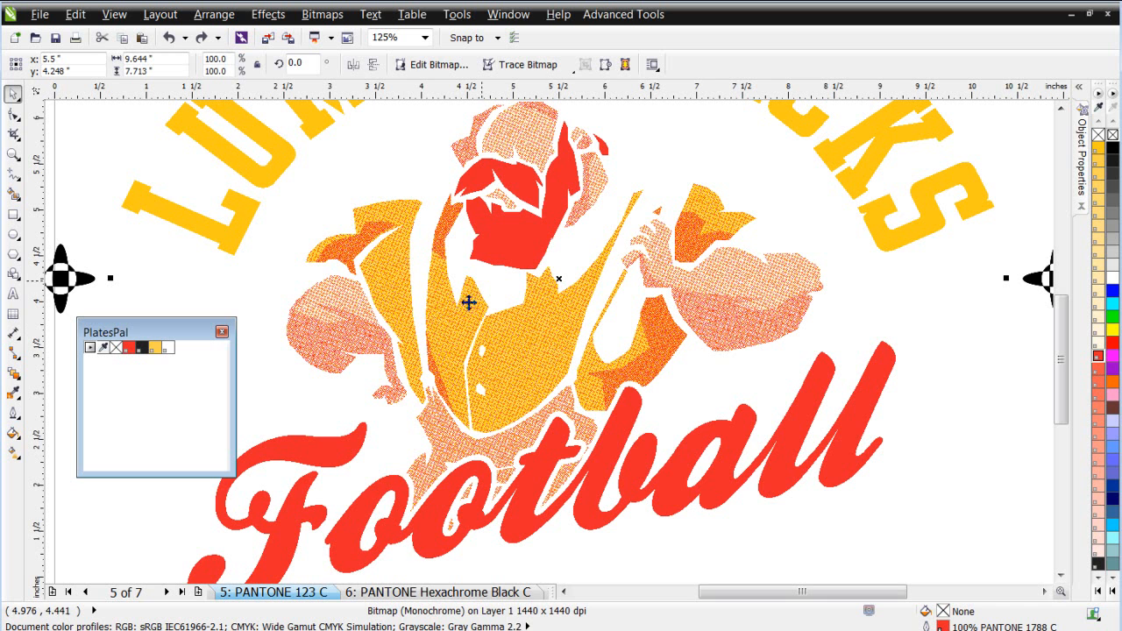
Copy the black halftone bitmap from the PANTONE Hexachrome Black C page onto the PANTONE 123 C page and inspect the combined dots
click(474, 594)
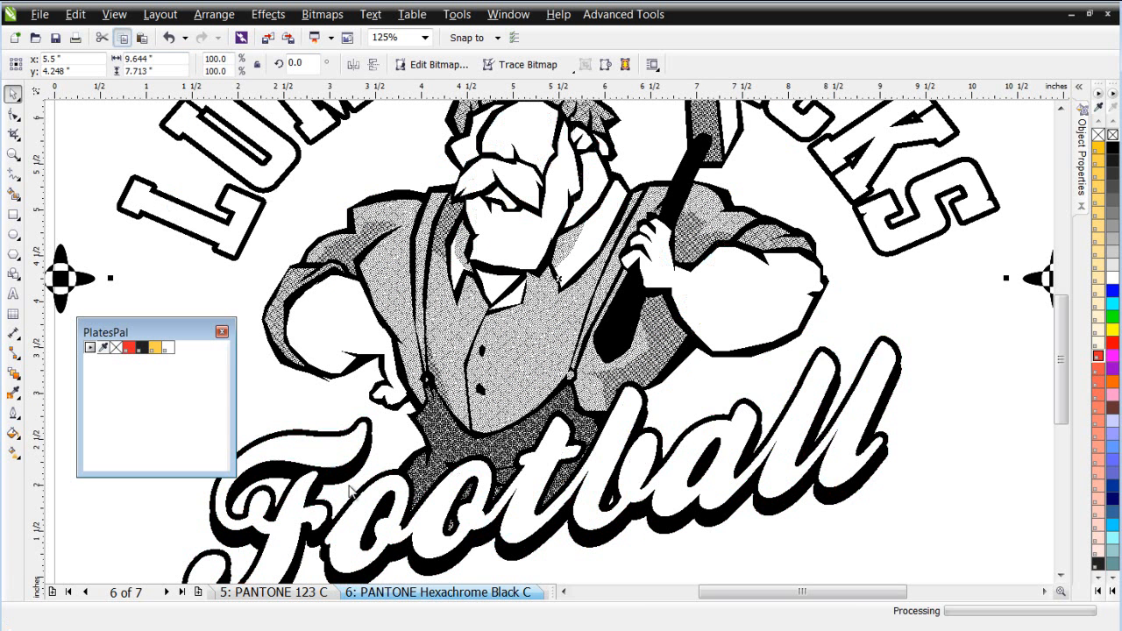
click(288, 596)
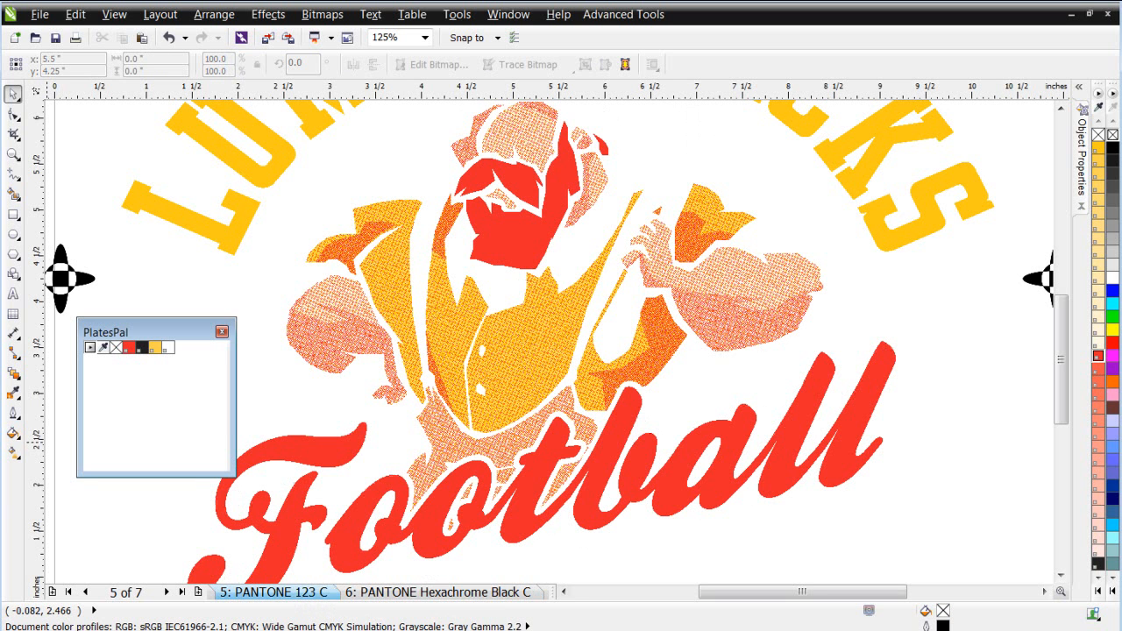
click(141, 39)
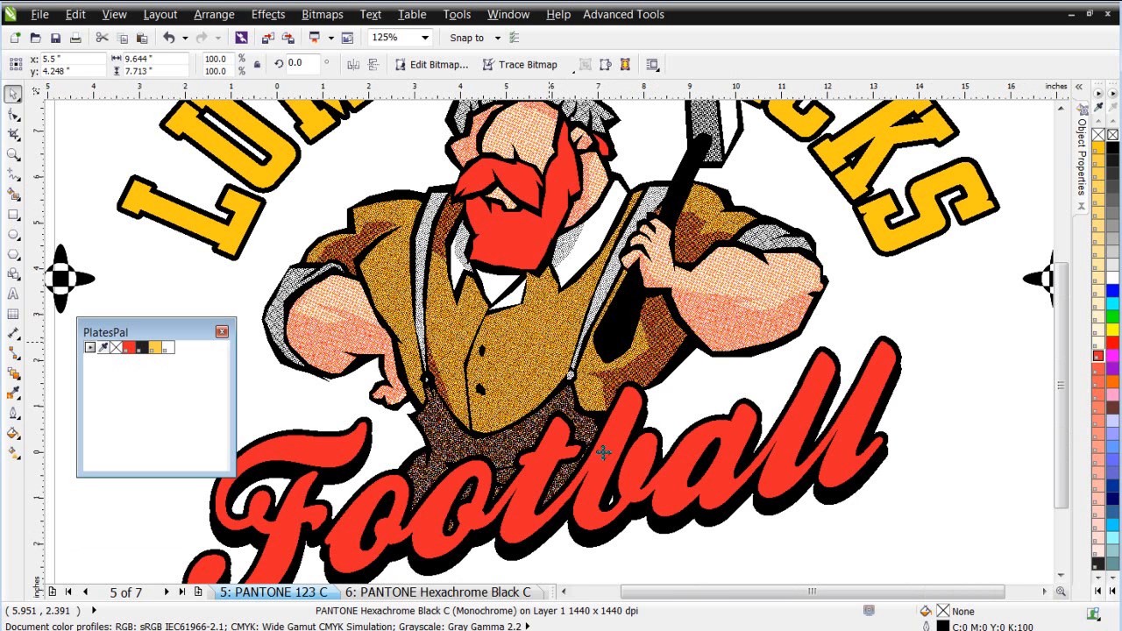
scroll(603, 452, down, 2)
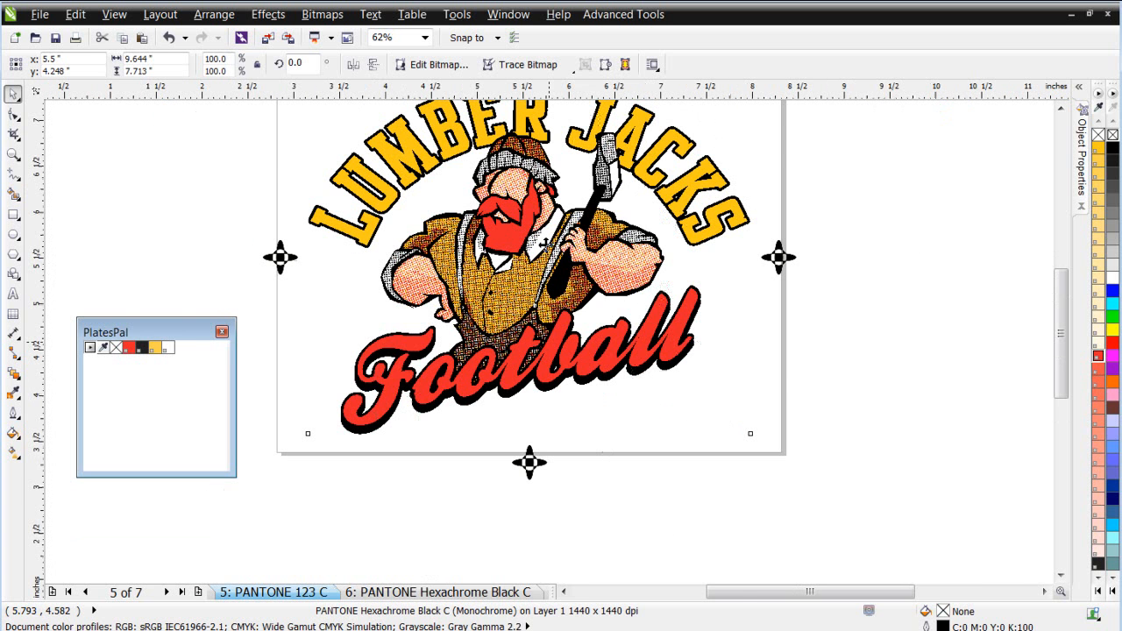
scroll(547, 246, up, 2)
scroll(558, 344, up, 2)
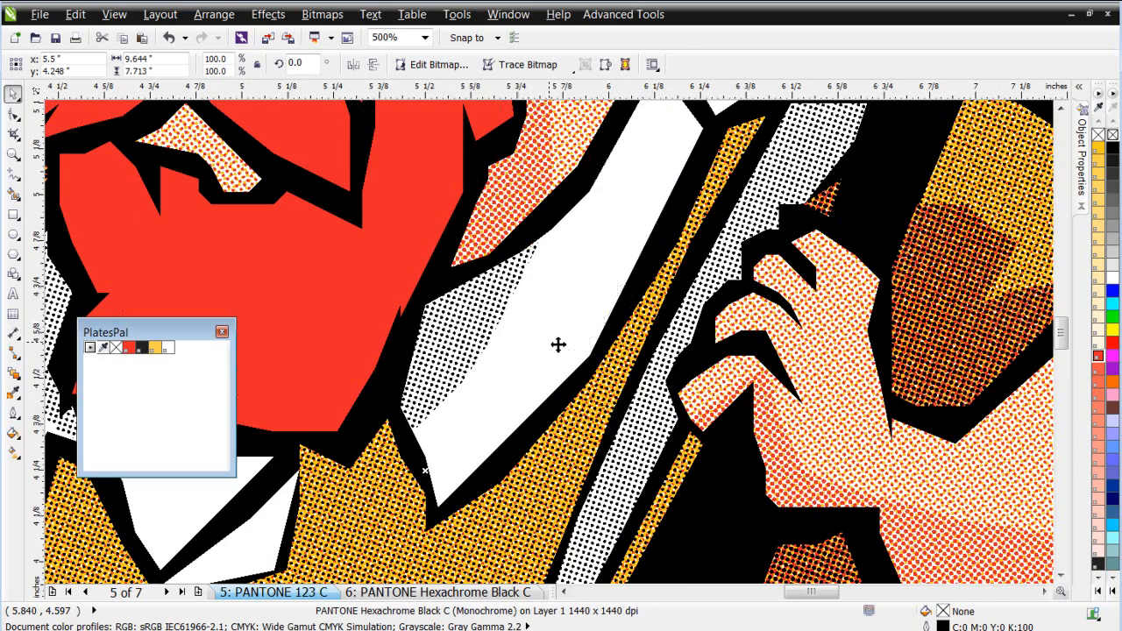
scroll(558, 345, down, 2)
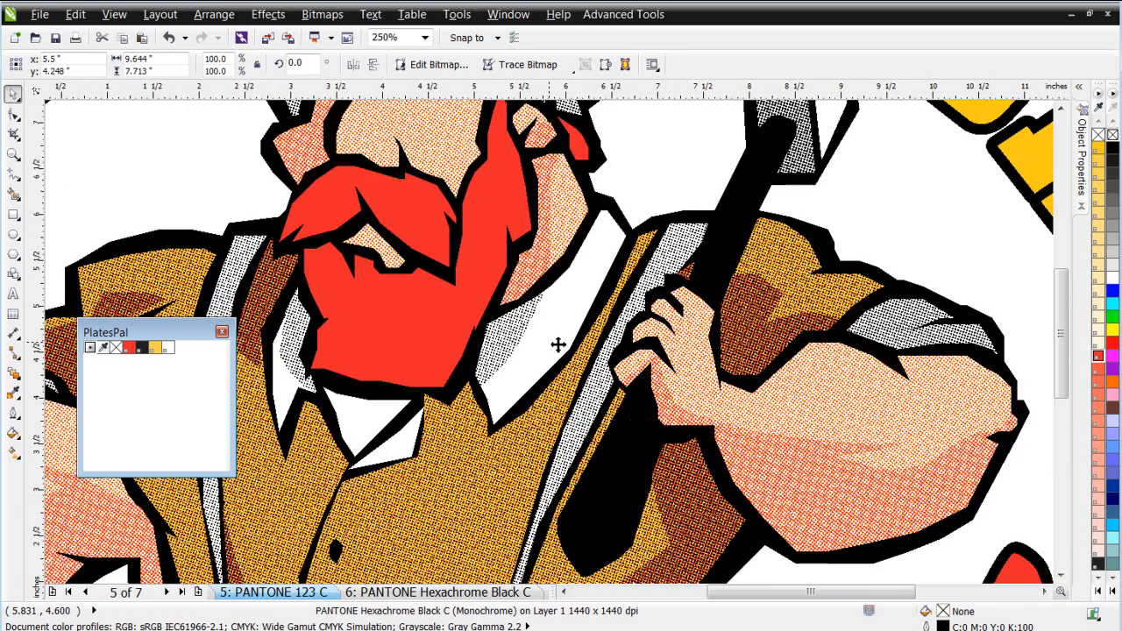
scroll(558, 345, down, 2)
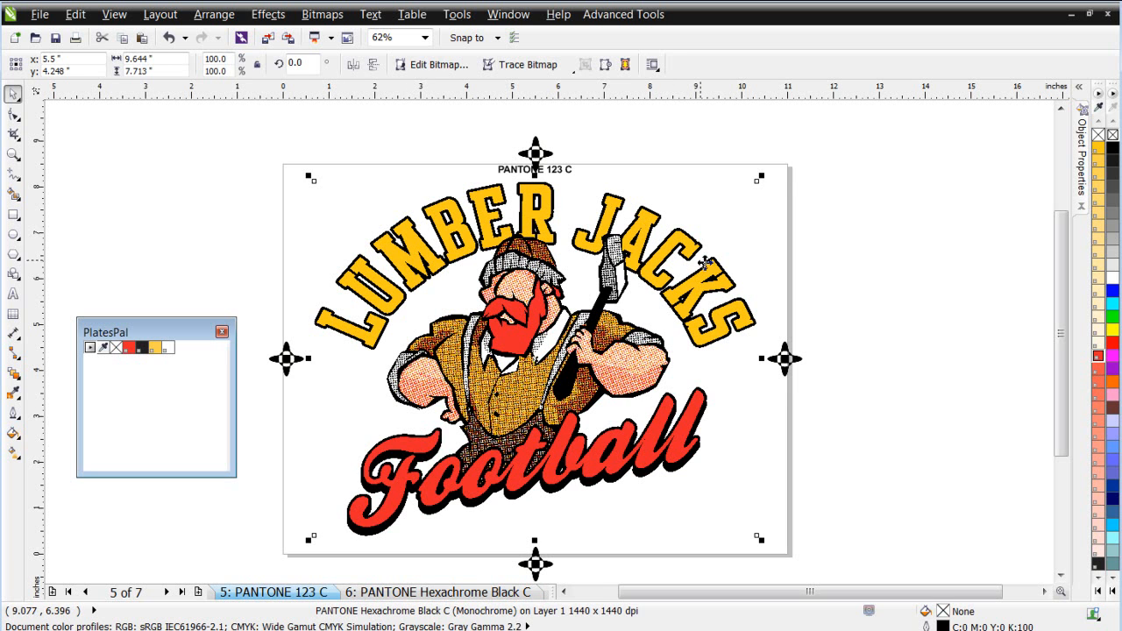
Copy the combined halftone artwork with its label and delete everything on the restored PANTONE Trans. White page
drag(775, 165, 302, 553)
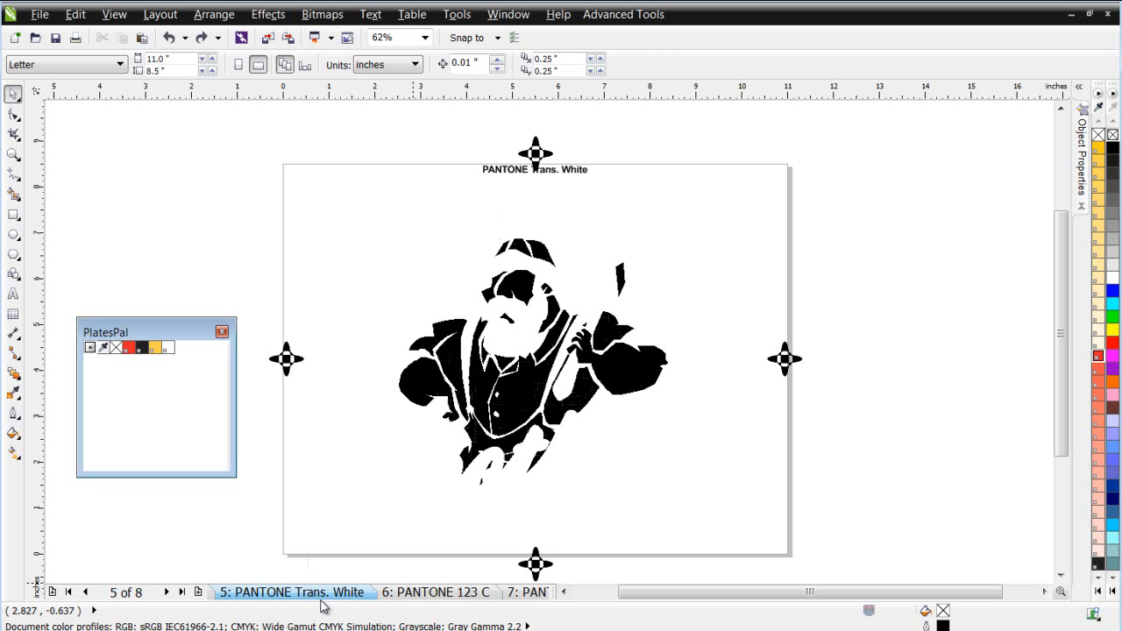
drag(272, 116, 840, 556)
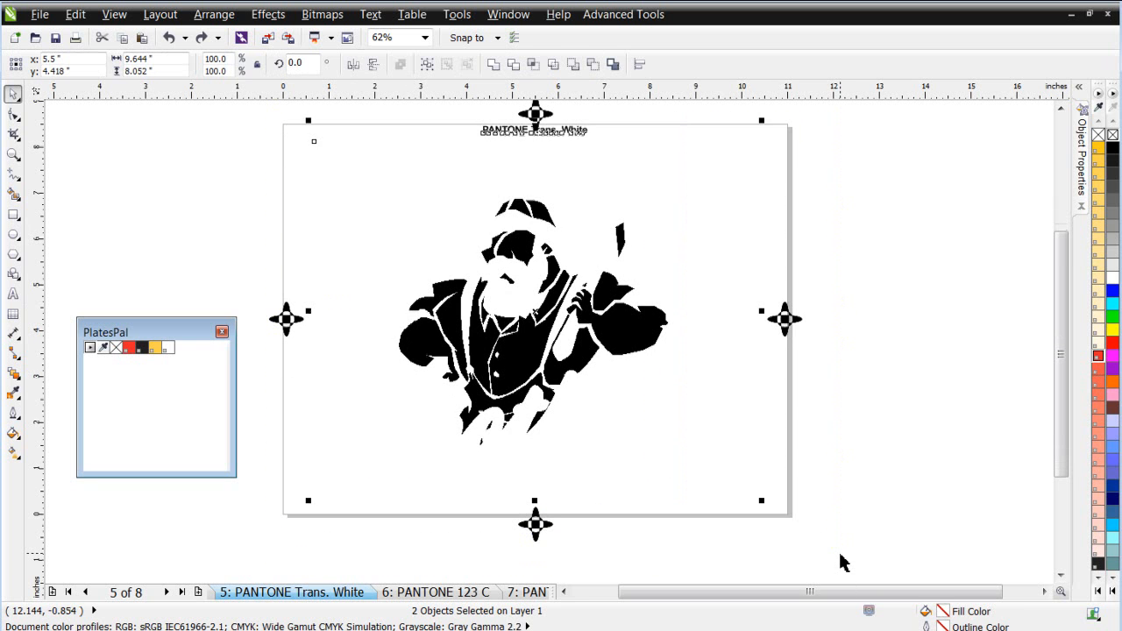
key(Delete)
click(786, 322)
key(Delete)
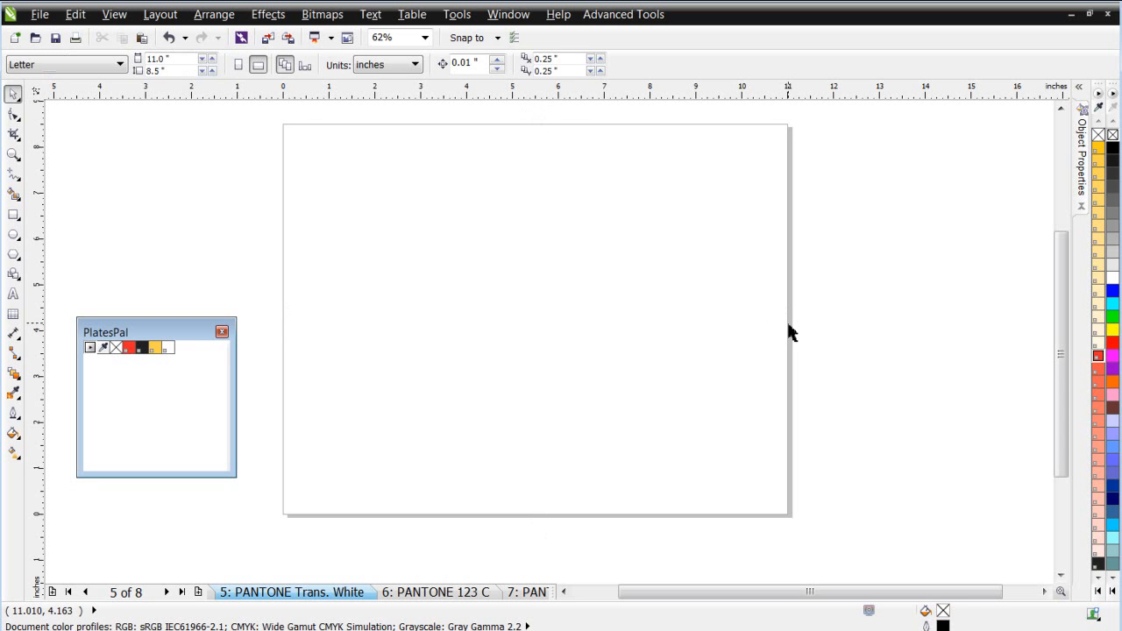
Paste the combined halftone artwork onto the emptied PANTONE Trans. White page and delete its PANTONE 123 C label
key(ctrl+v)
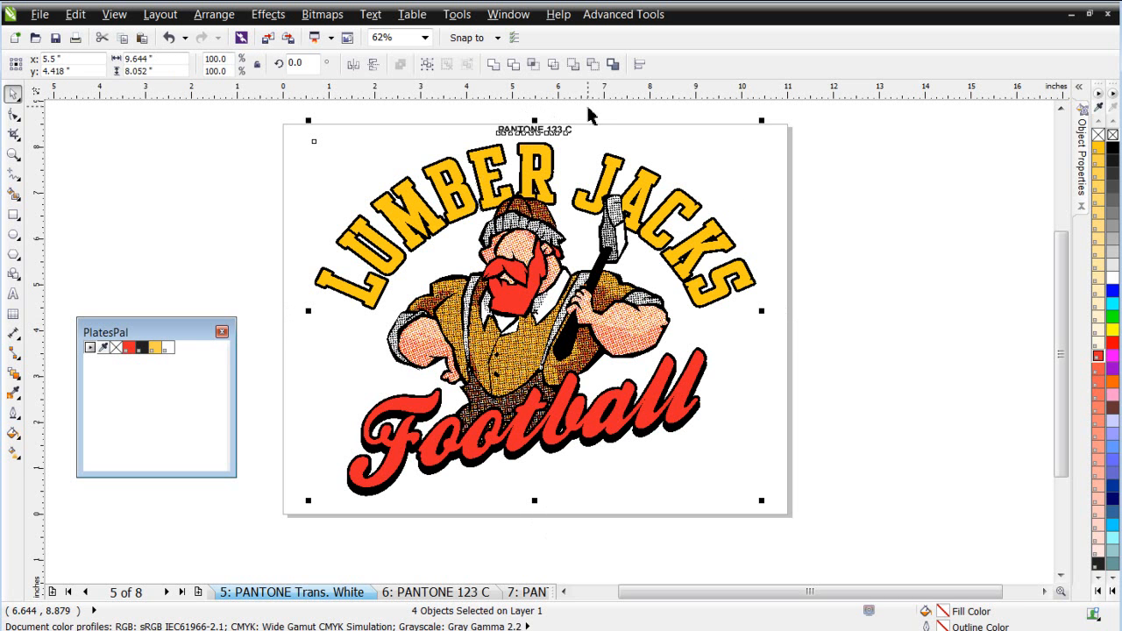
click(590, 115)
click(562, 129)
key(Delete)
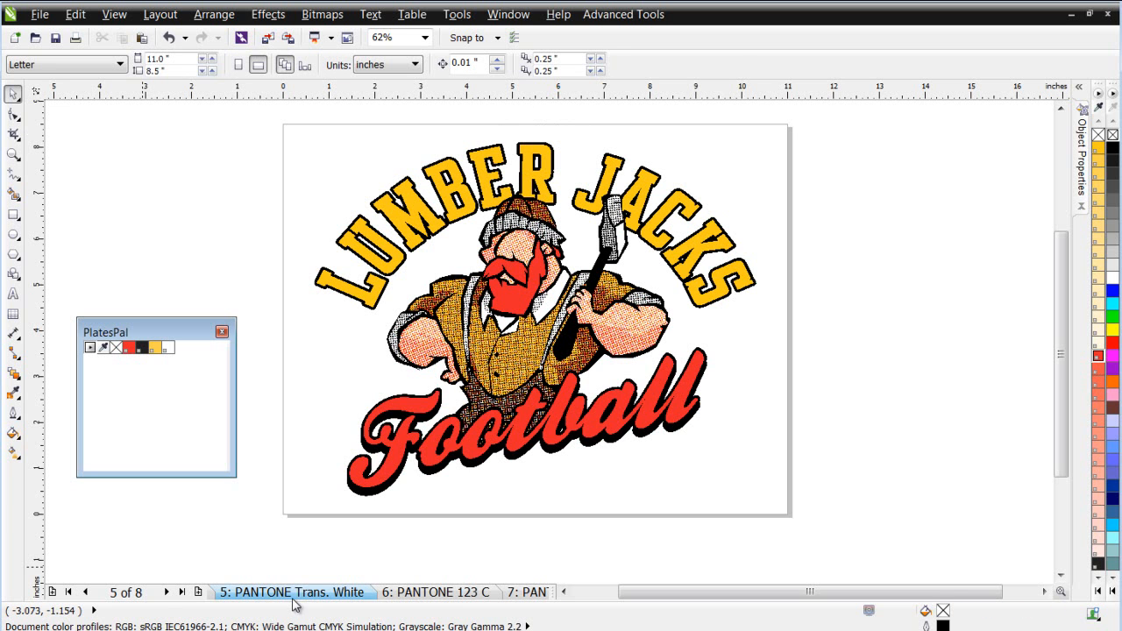
Go back through Overprint Design 3 to Page 3 and Page 2 and check the vest's fill color in both designs
click(86, 593)
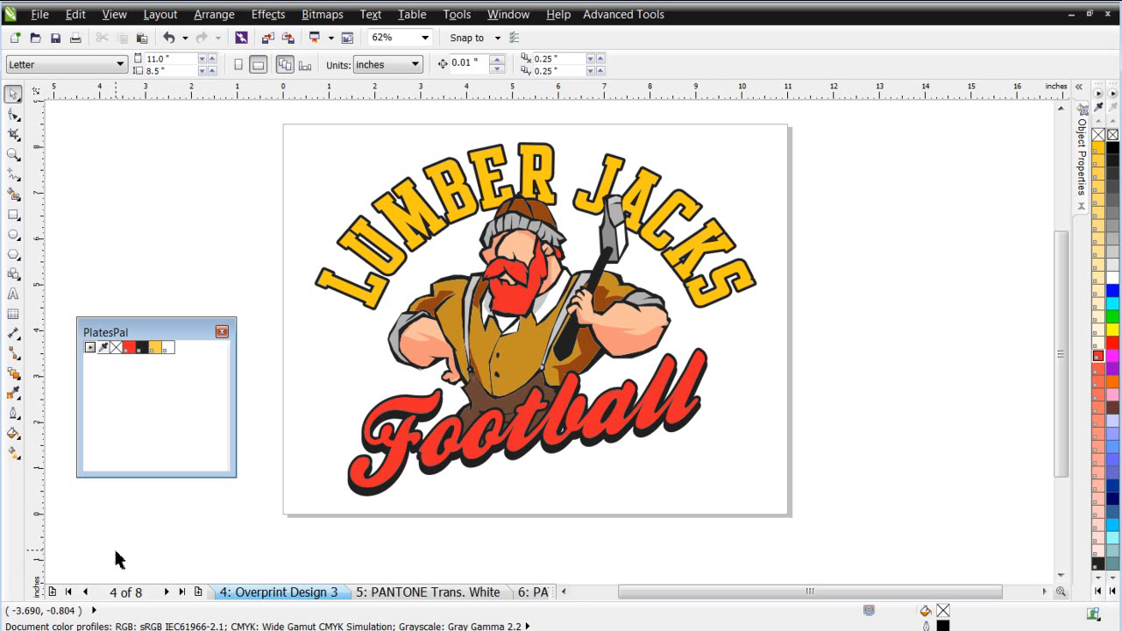
click(92, 594)
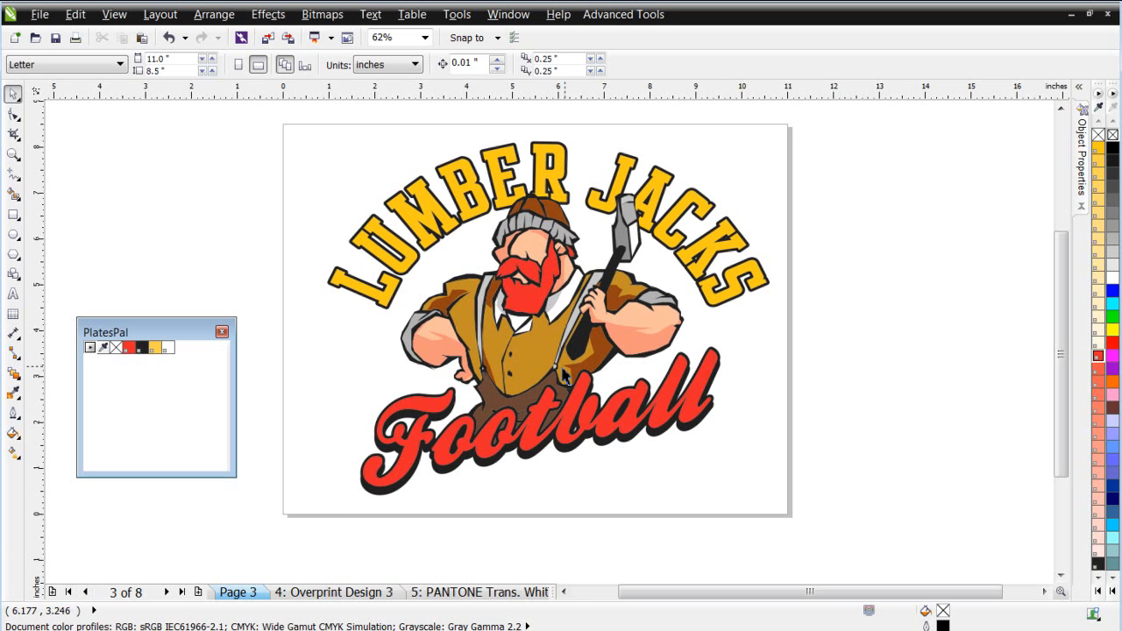
click(547, 371)
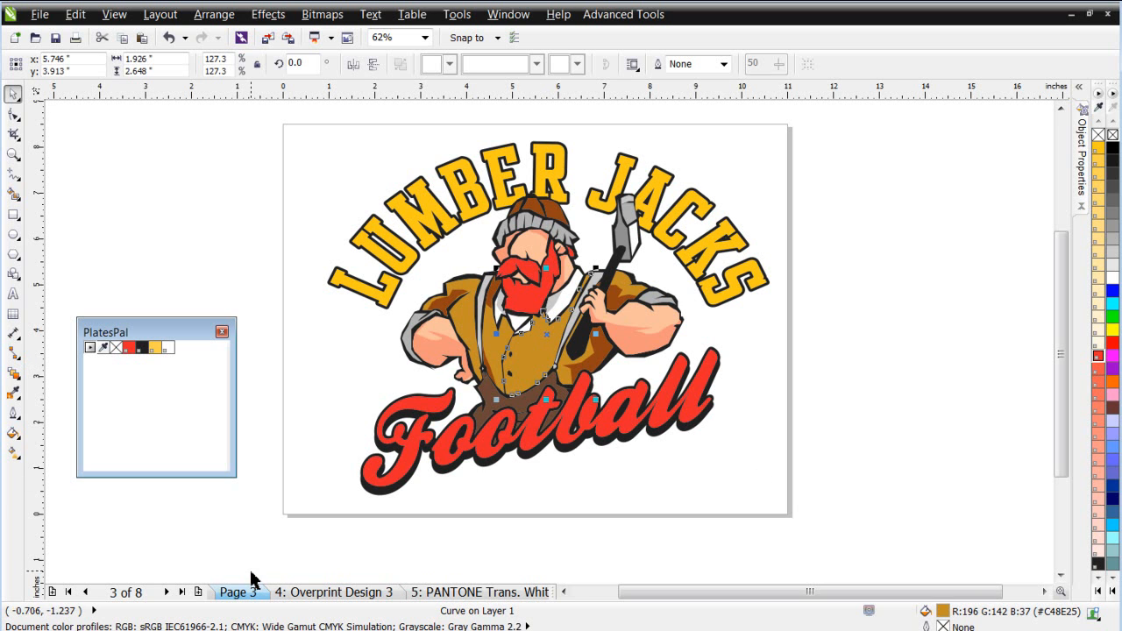
click(86, 592)
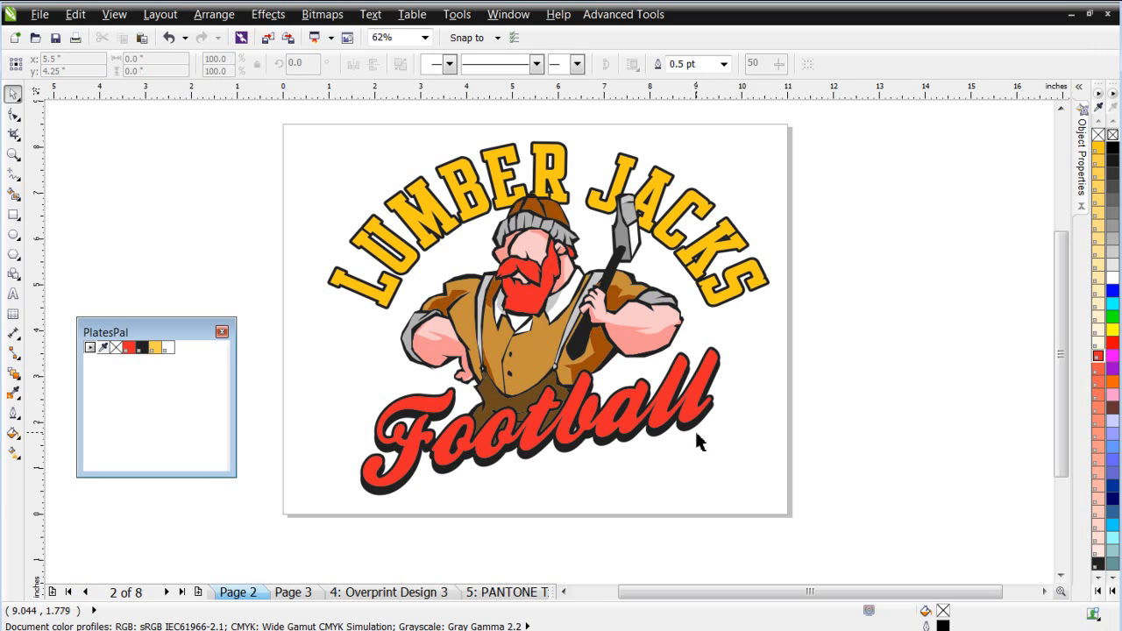
click(536, 360)
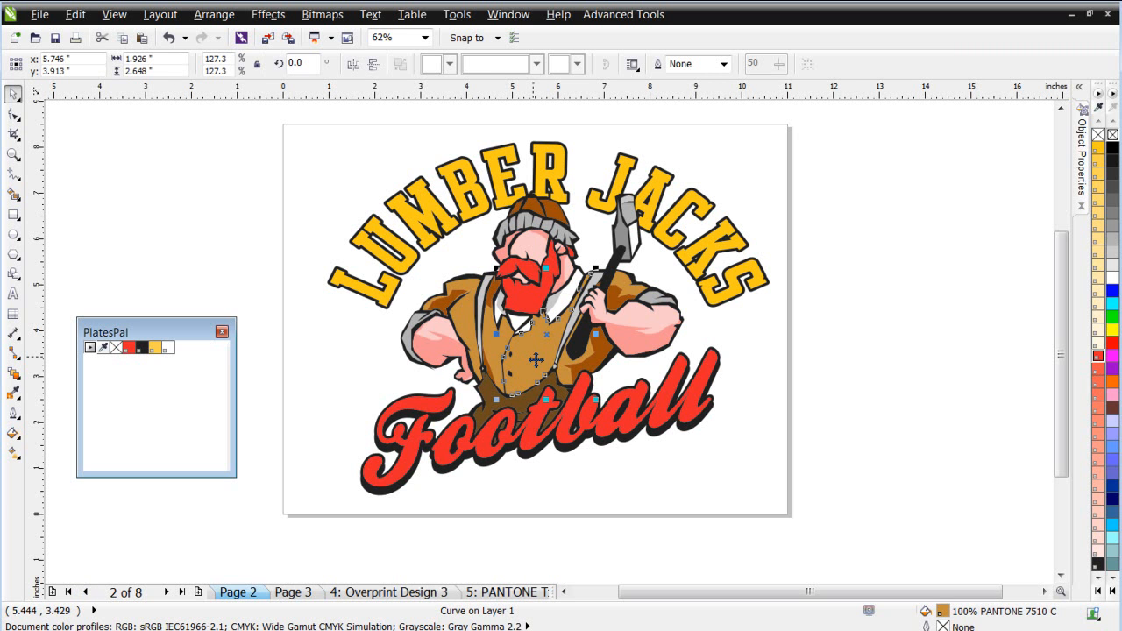
click(625, 515)
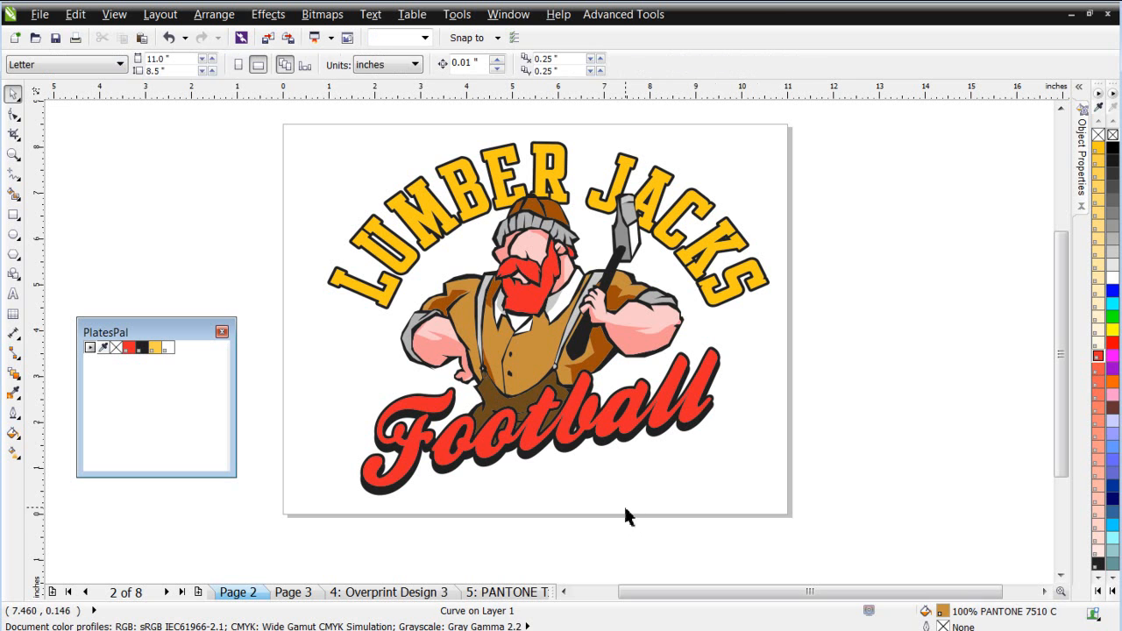
Select the whole Page 2 design, set the SimpleSeps raster type to HalfTones and review its listed separation colors
drag(291, 130, 791, 557)
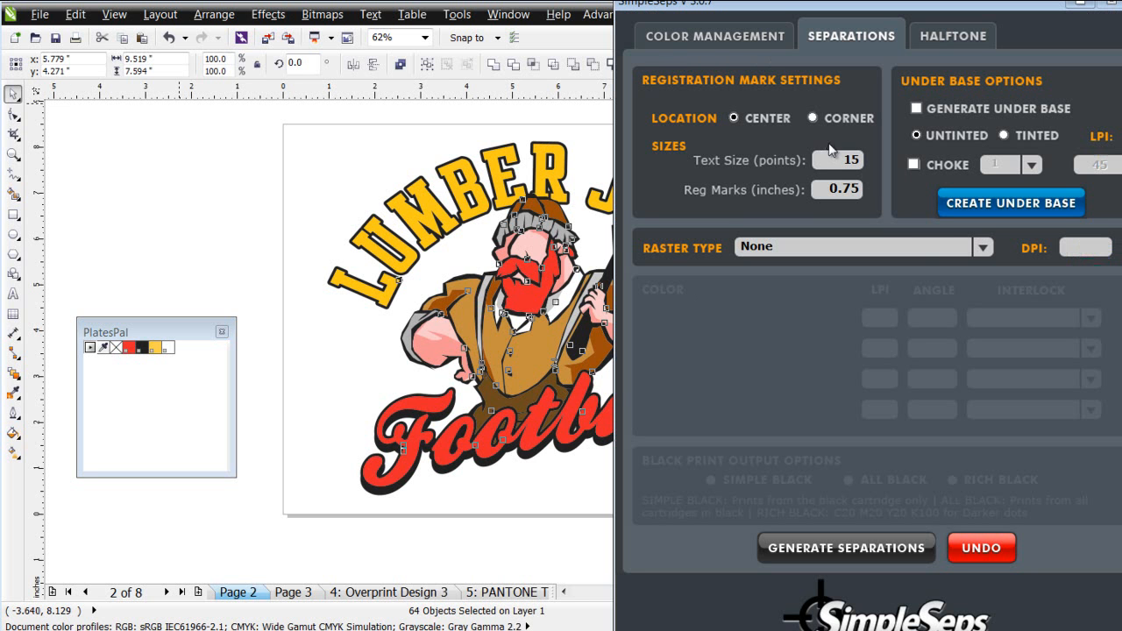
click(984, 248)
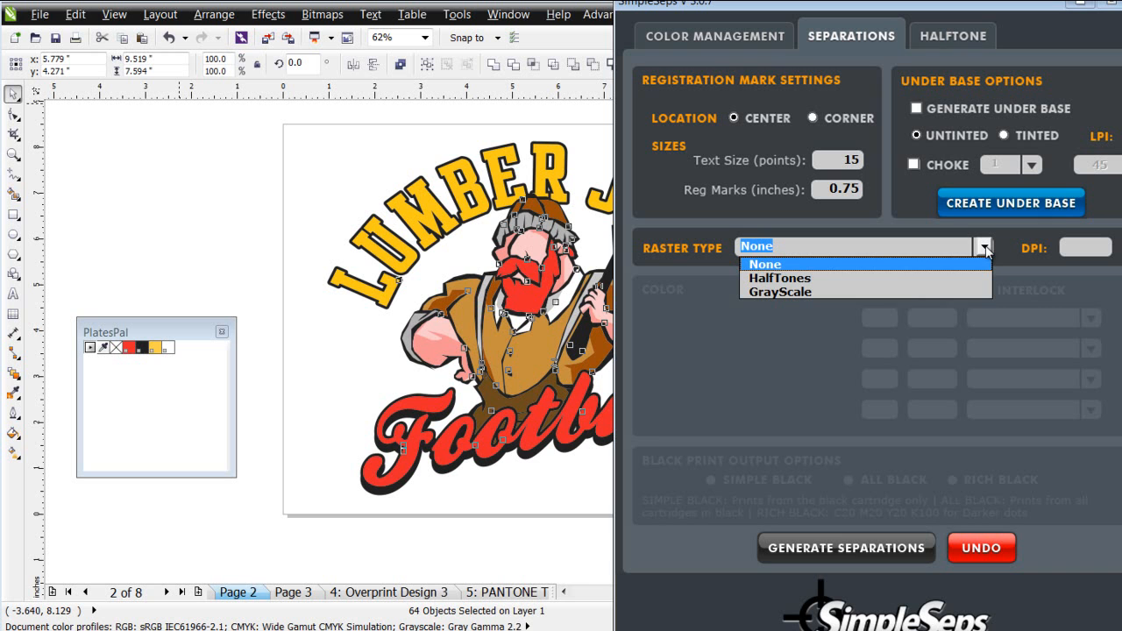
click(961, 284)
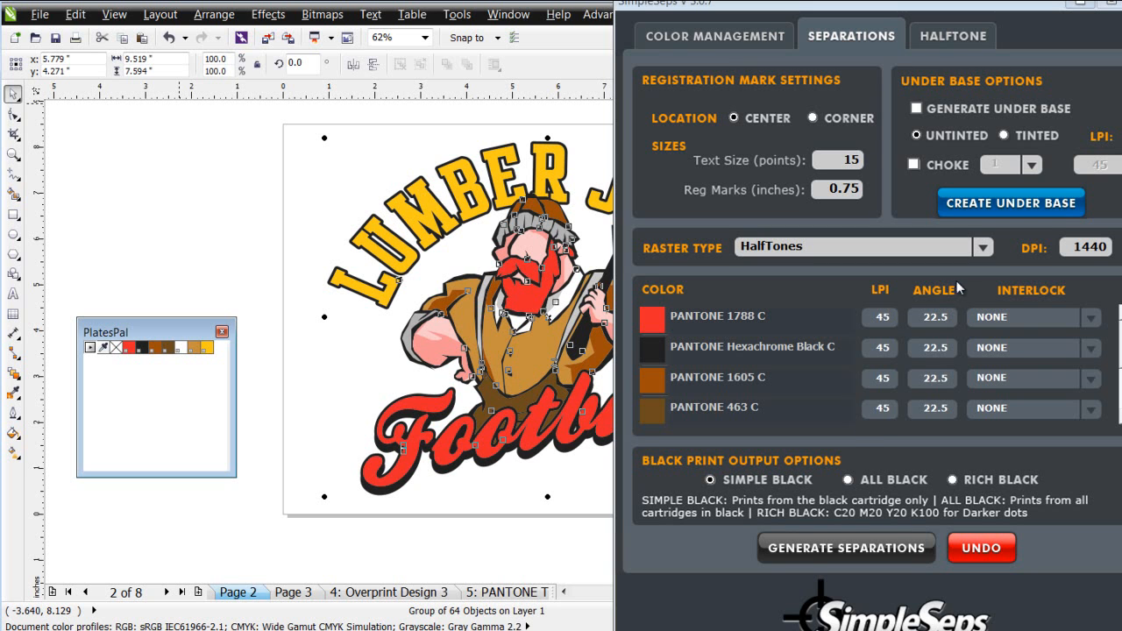
scroll(1115, 360, down, 3)
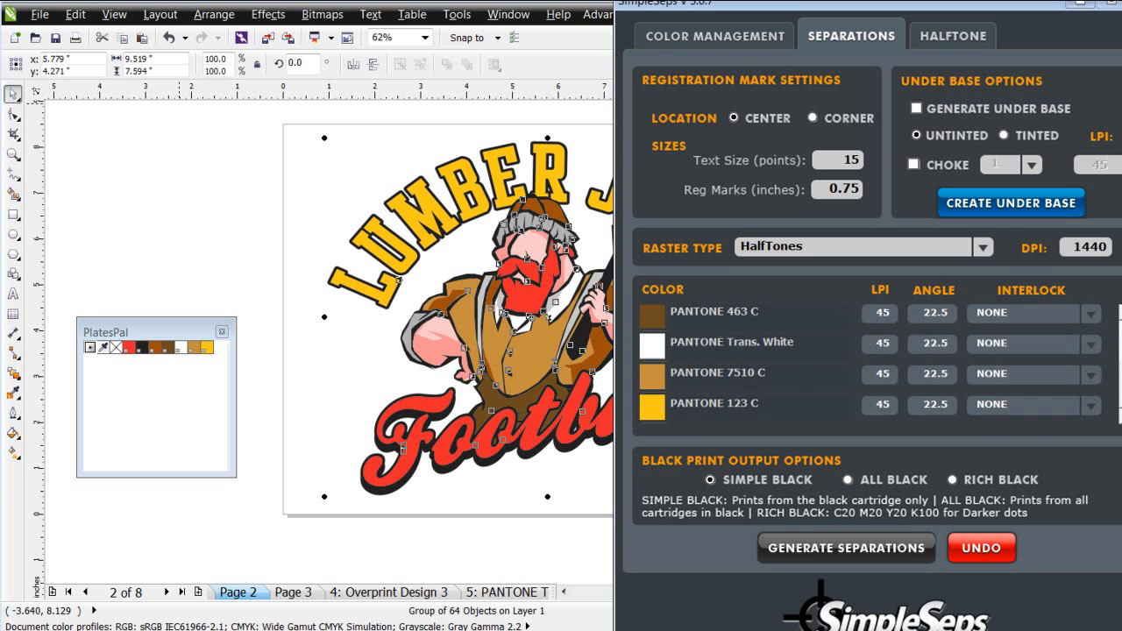
scroll(868, 362, up, 1)
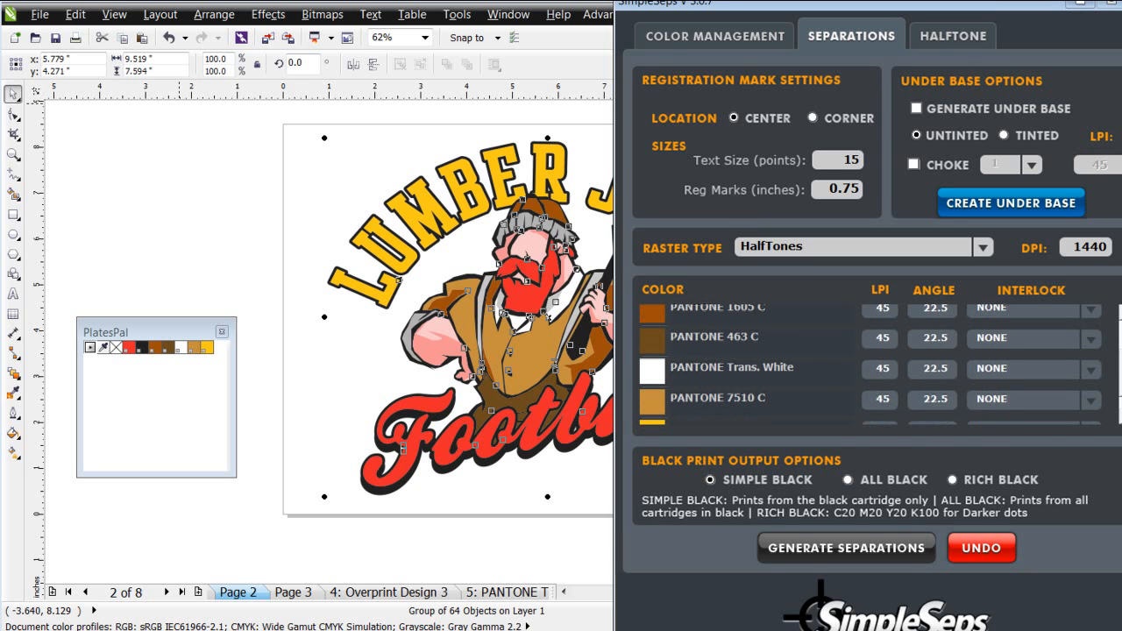
scroll(868, 364, up, 2)
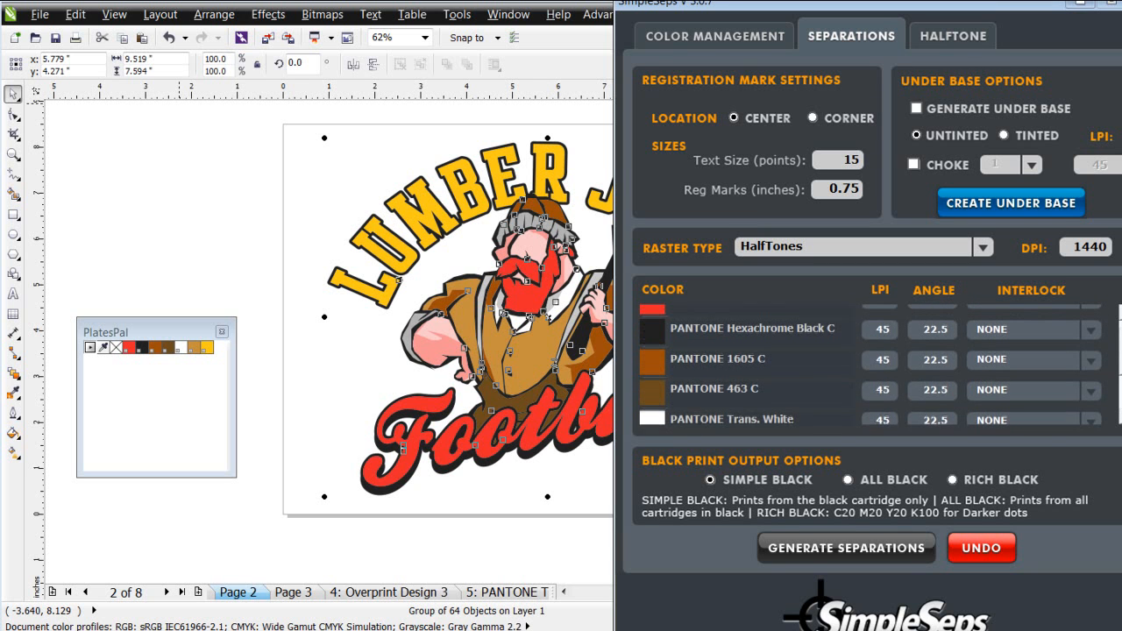
scroll(868, 364, up, 1)
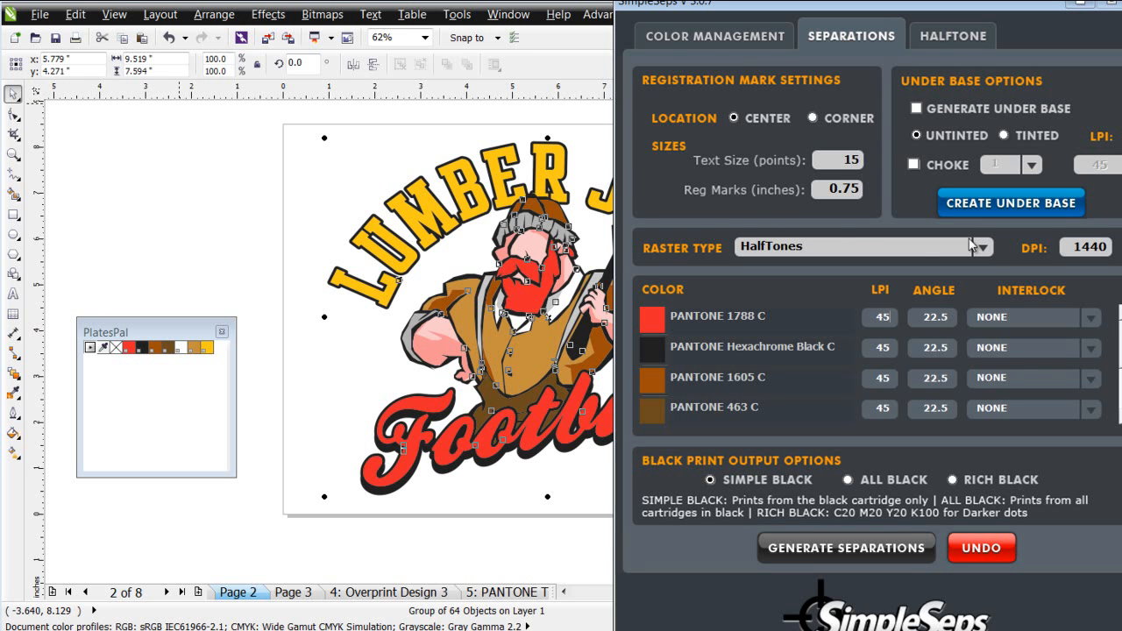
Enable under base generation in SimpleSeps with a choke of 1 and set the under base LPI to 65
click(916, 108)
click(913, 164)
double_click(1111, 164)
text(65)
Set the PANTONE Trans. White separation's LPI to 65 and put the SimpleSeps window away
scroll(1118, 353, down, 2)
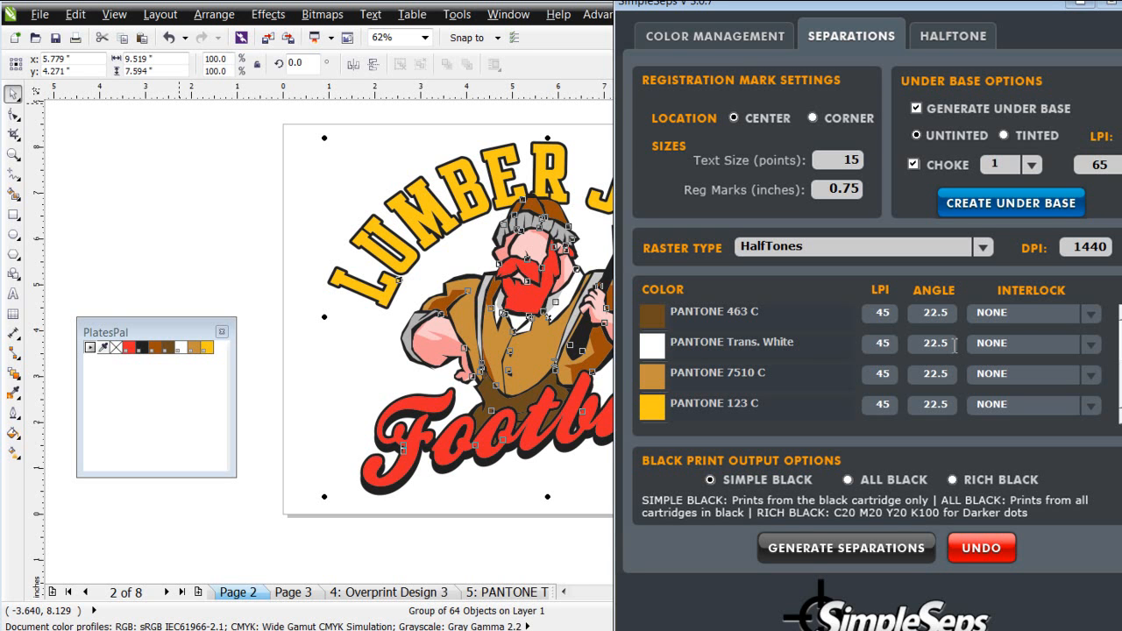
click(886, 342)
text(65)
click(1080, 2)
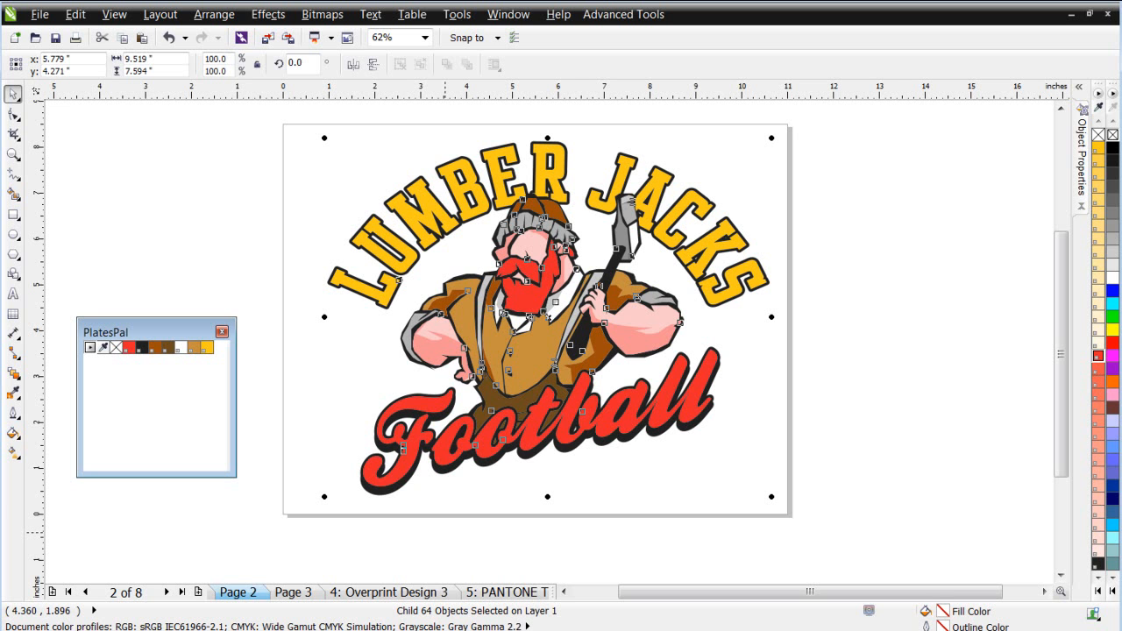
Select all the halftone artwork on the PANTONE Trans. White page and convert it to a 300 dpi RGB Color (24-bit) bitmap with anti-aliasing
click(526, 594)
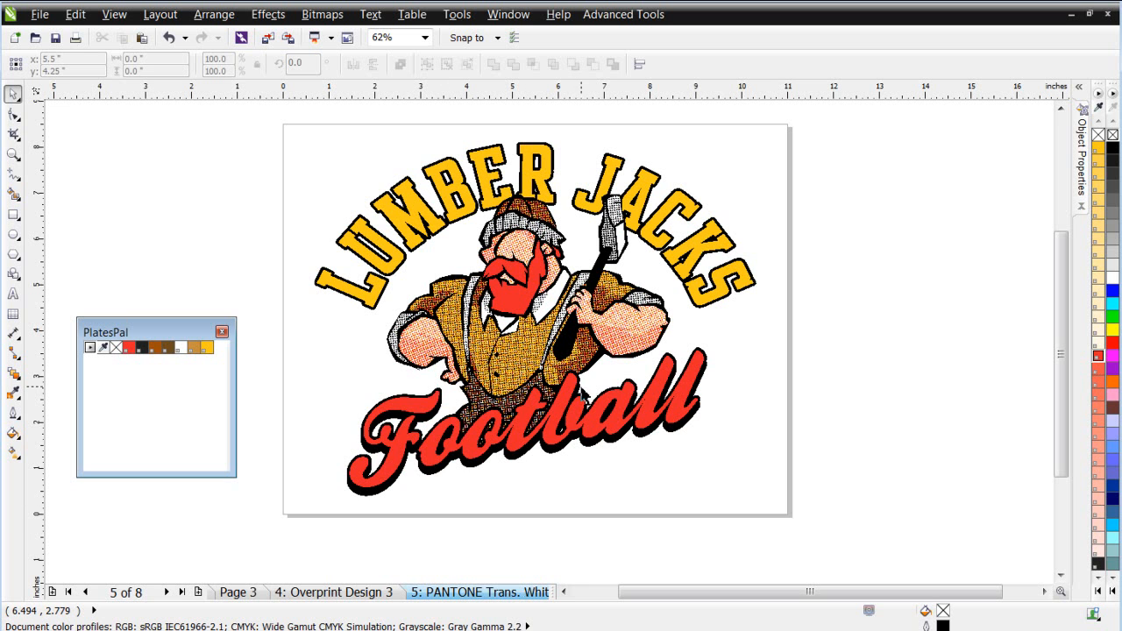
drag(292, 126, 832, 546)
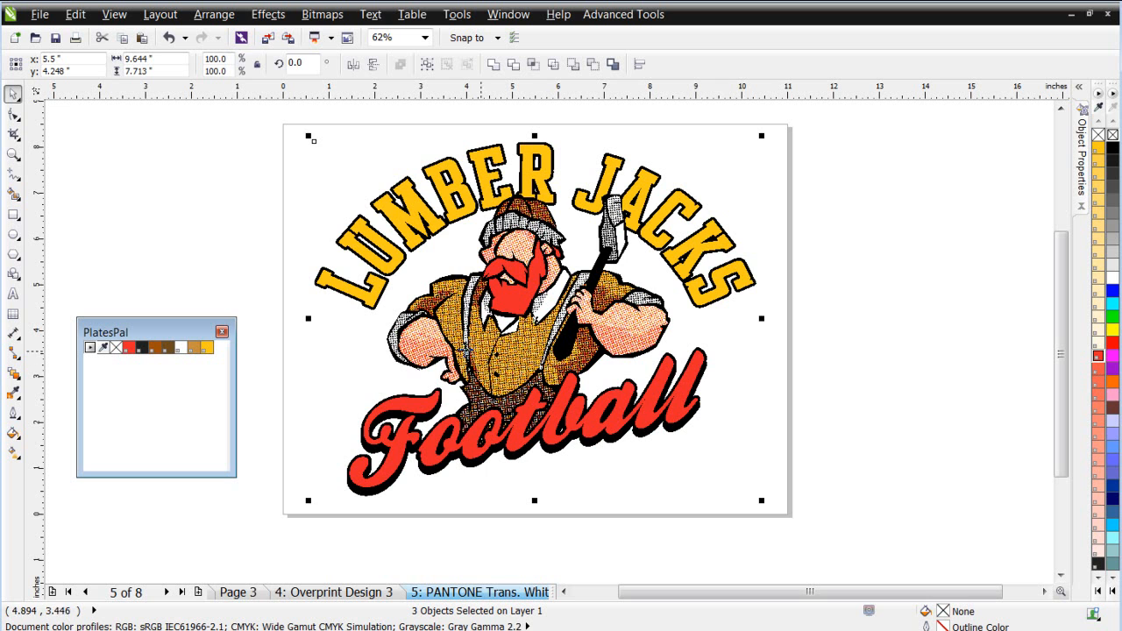
click(321, 14)
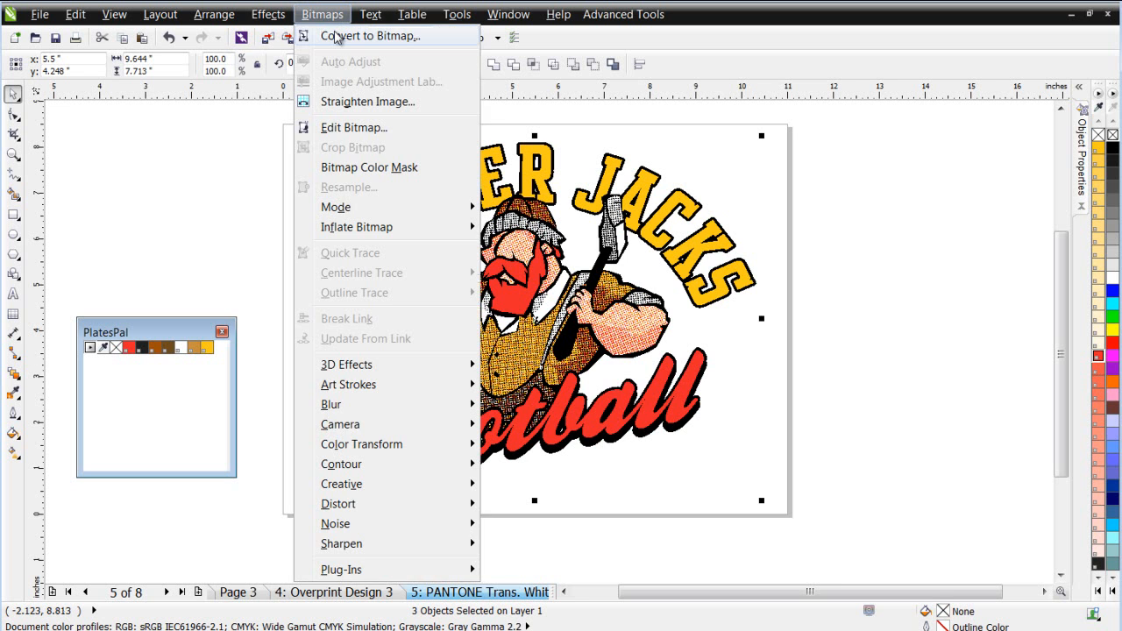
click(341, 37)
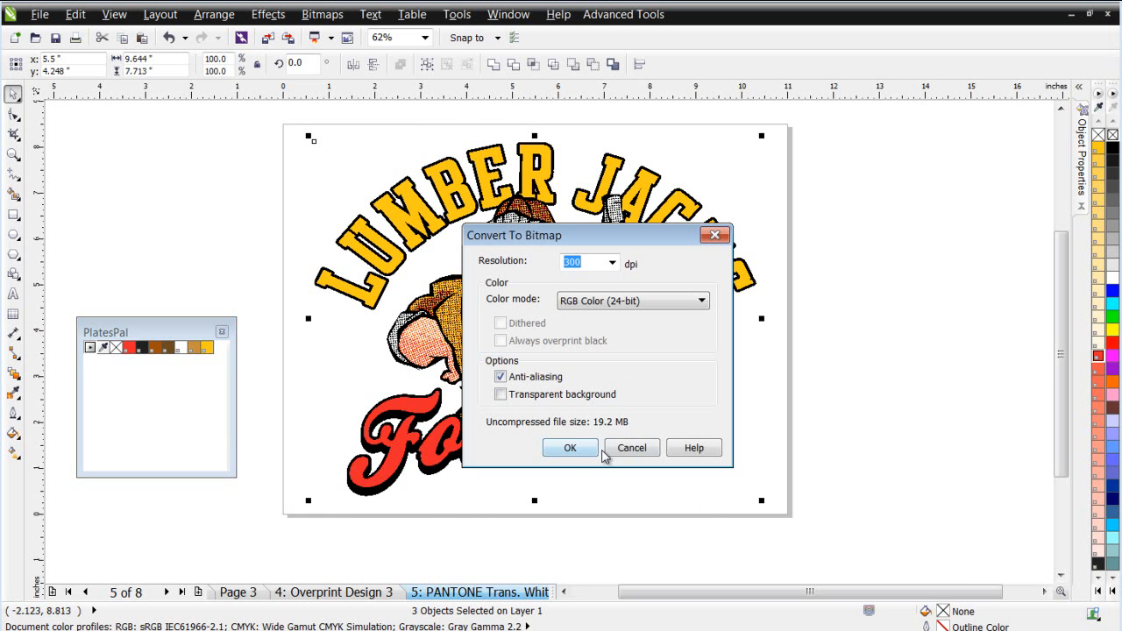
click(592, 451)
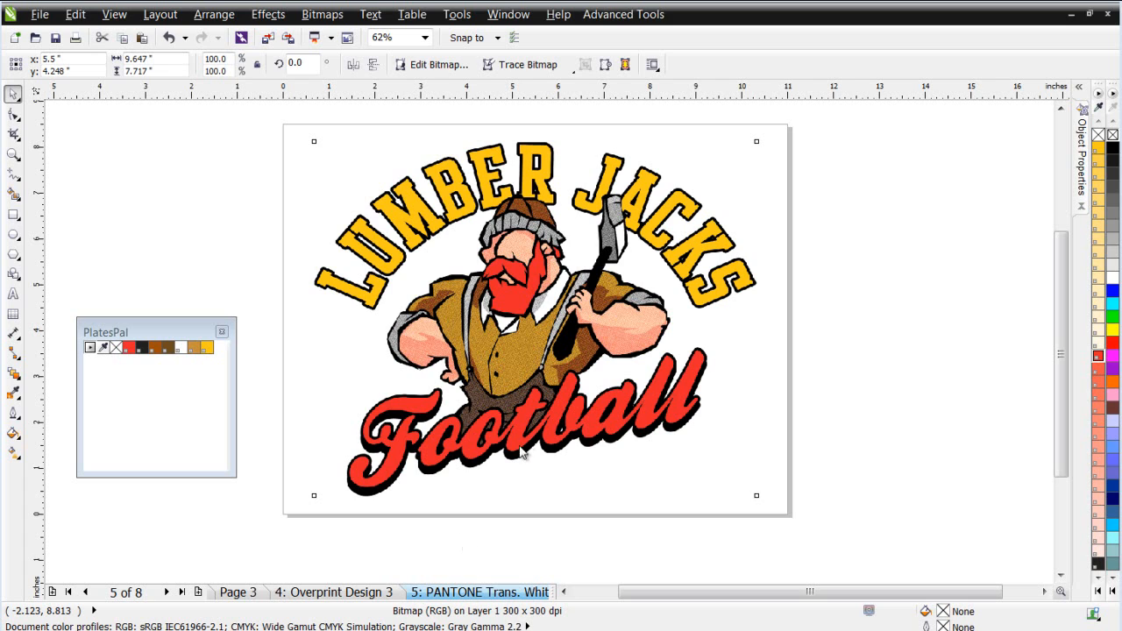
Examine the halftone dots of the bitmap composite up close on the vest and forearm, and return to the whole design
scroll(532, 354, up, 1)
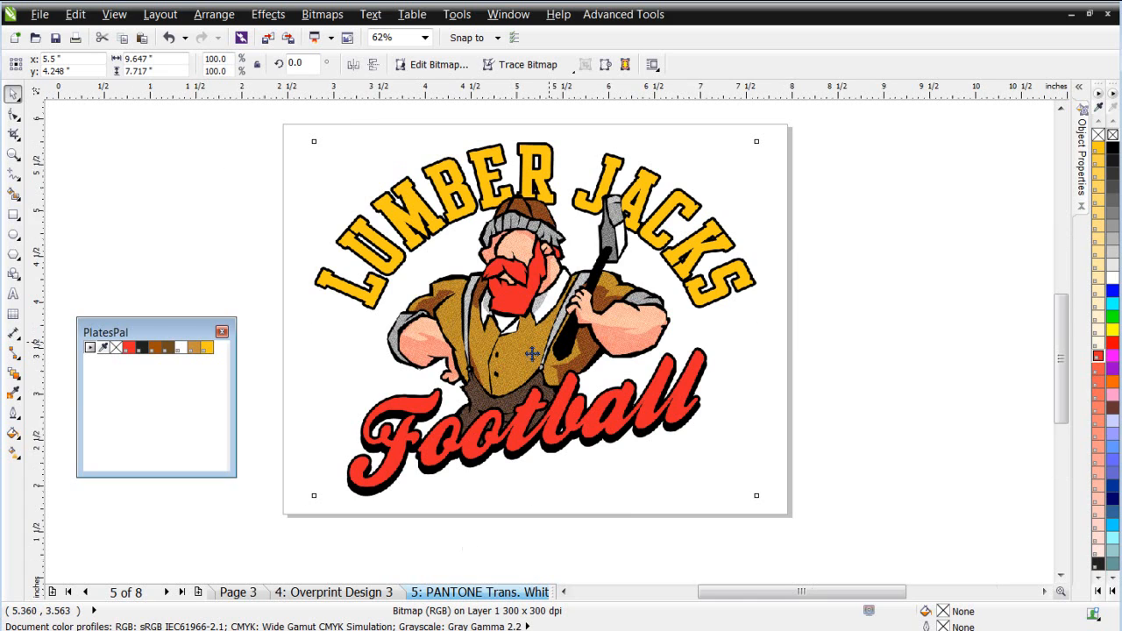
scroll(532, 354, up, 2)
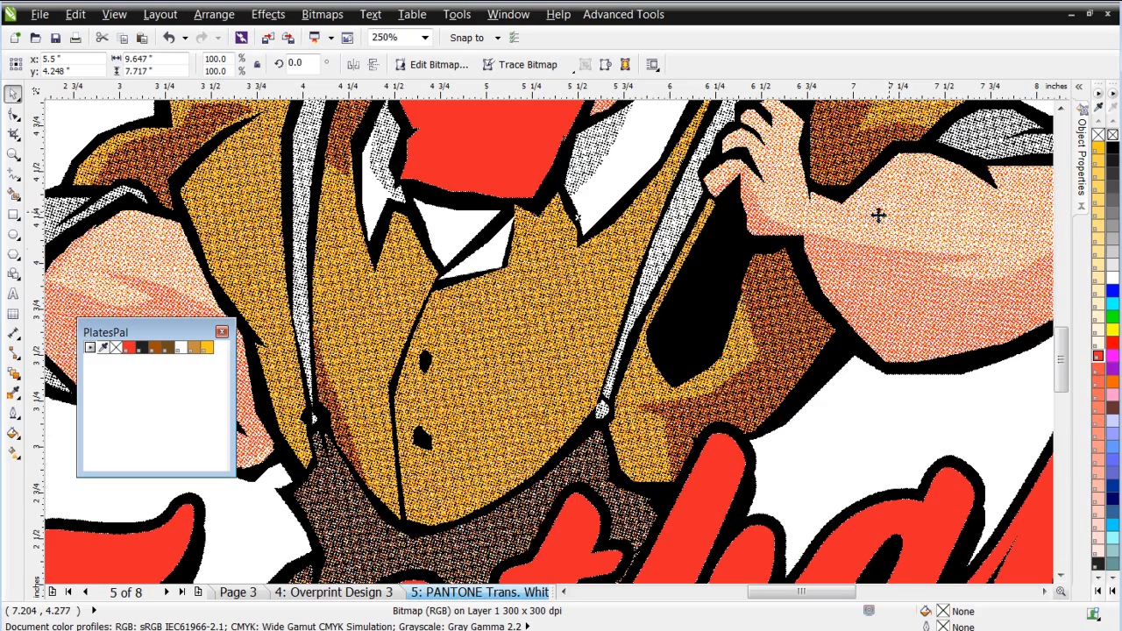
scroll(919, 258, up, 1)
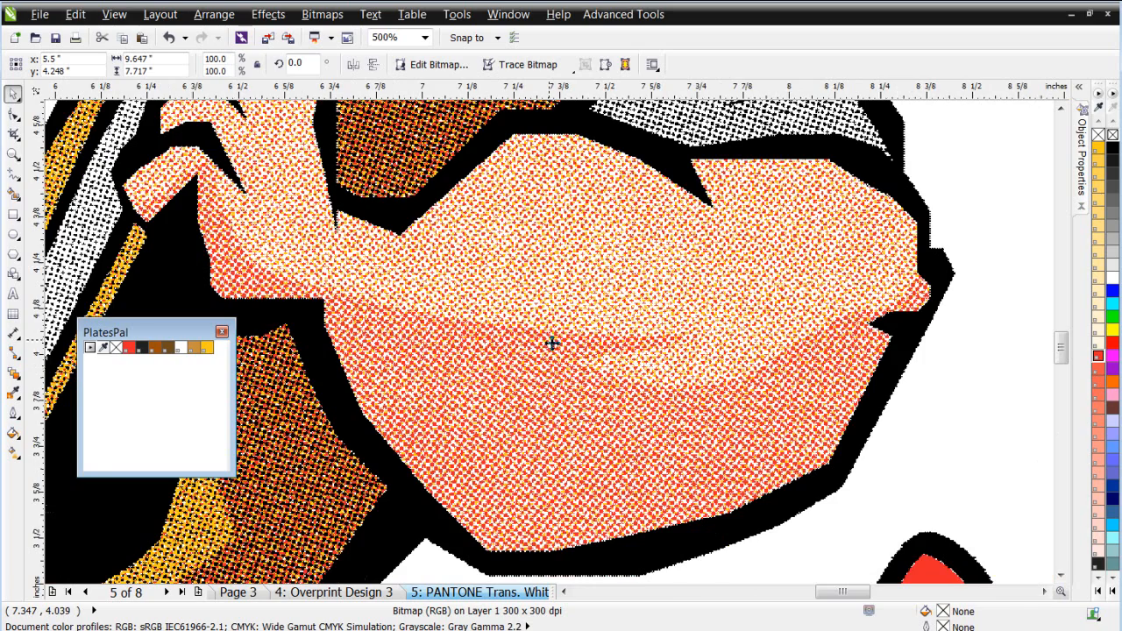
scroll(551, 343, up, 1)
scroll(773, 349, down, 4)
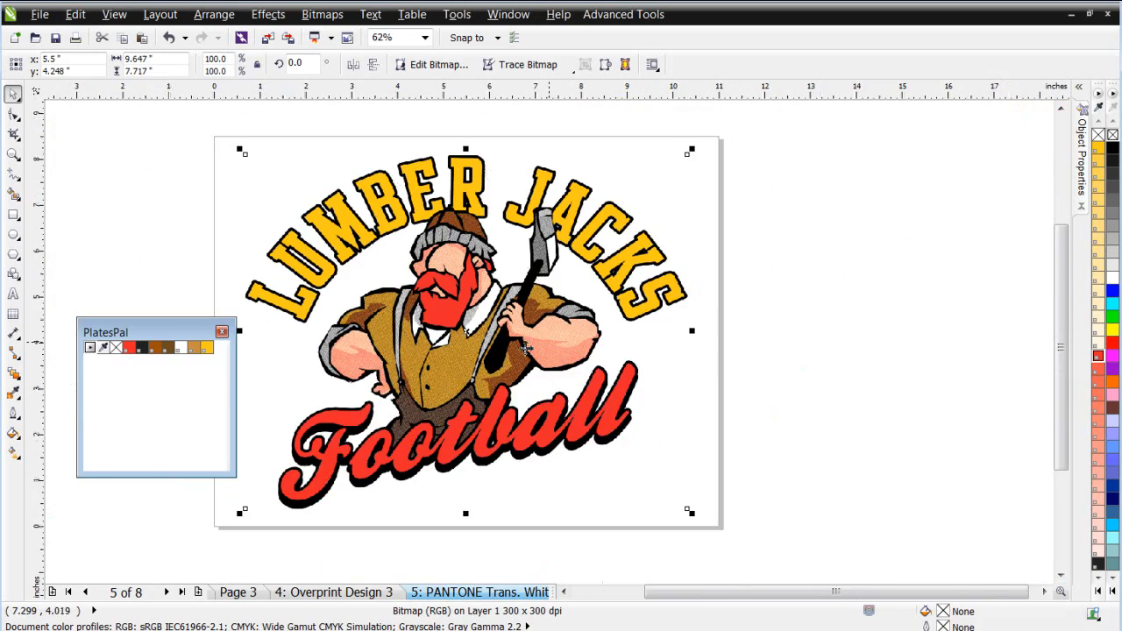